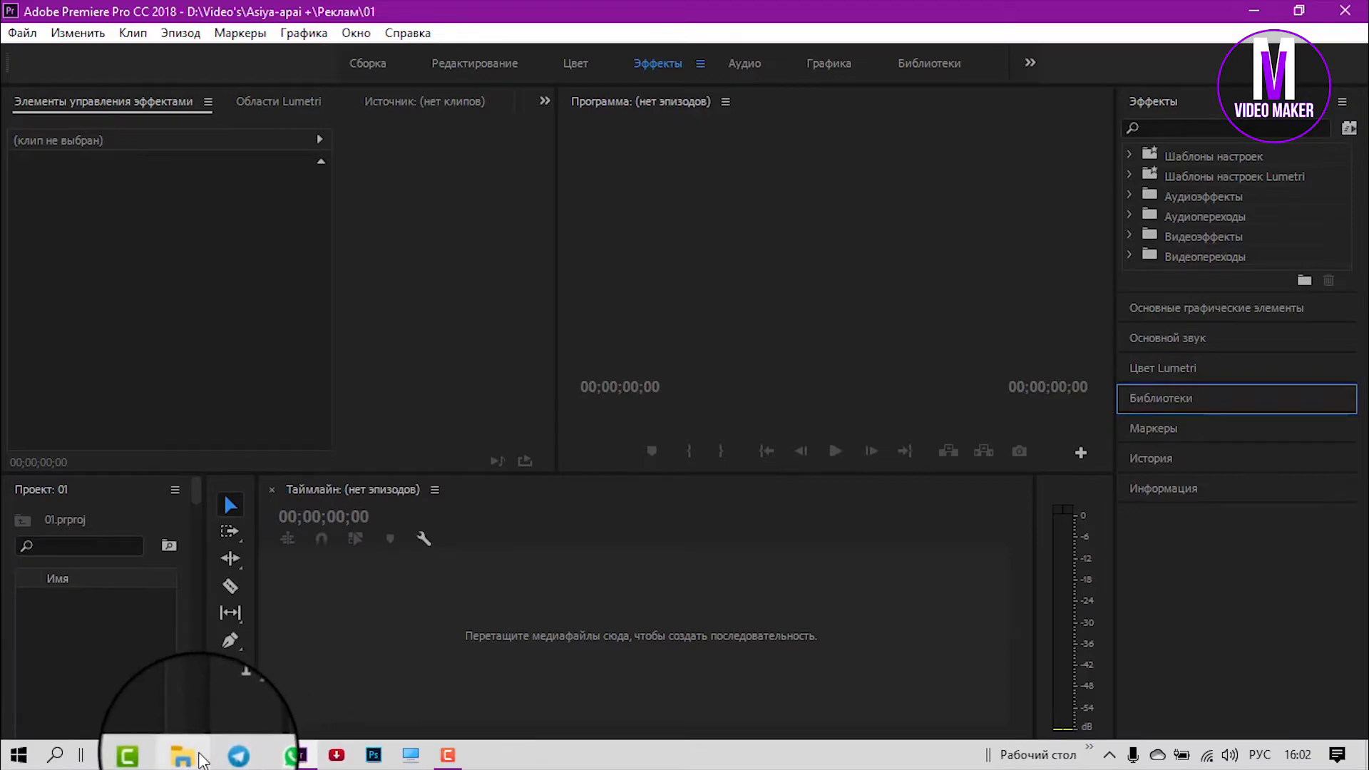
Step: Import the 1:39 music track from the Звук folder, and place Снимок 2 and Снимок 3 from the реклама folder in a new timeline sequence
{"action": "left_click_drag", "start_coordinate": [230, 419], "coordinate": [122, 696]}
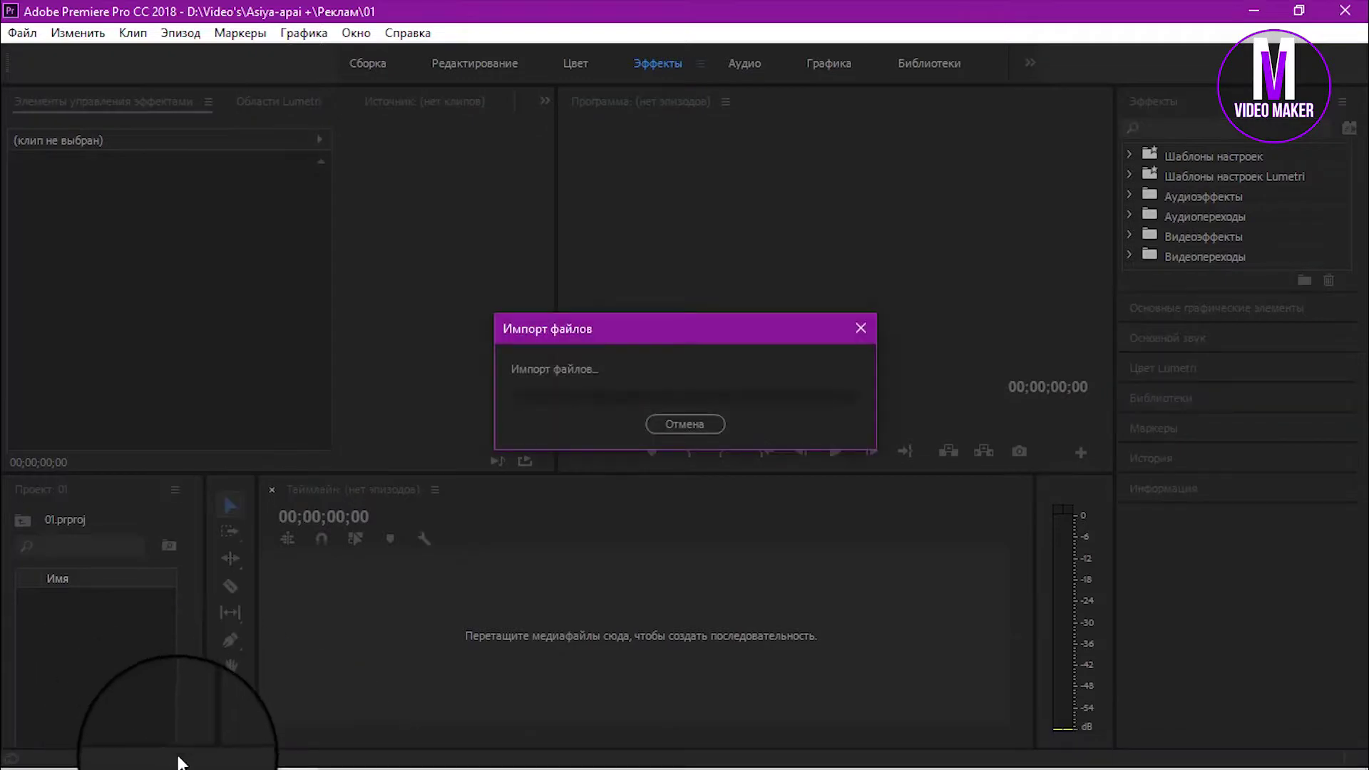
{"action": "left_click", "coordinate": [188, 755]}
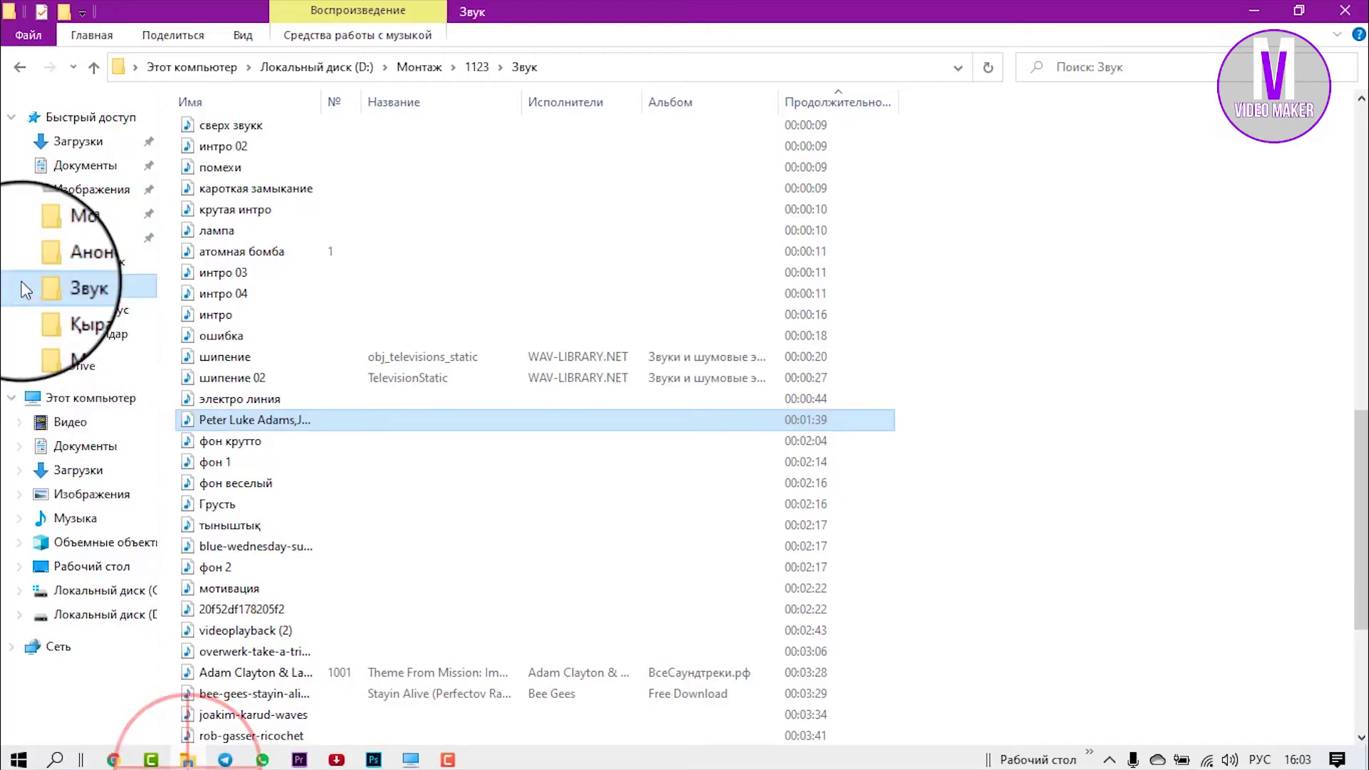
{"action": "left_click", "coordinate": [20, 67]}
{"action": "left_click", "coordinate": [20, 67]}
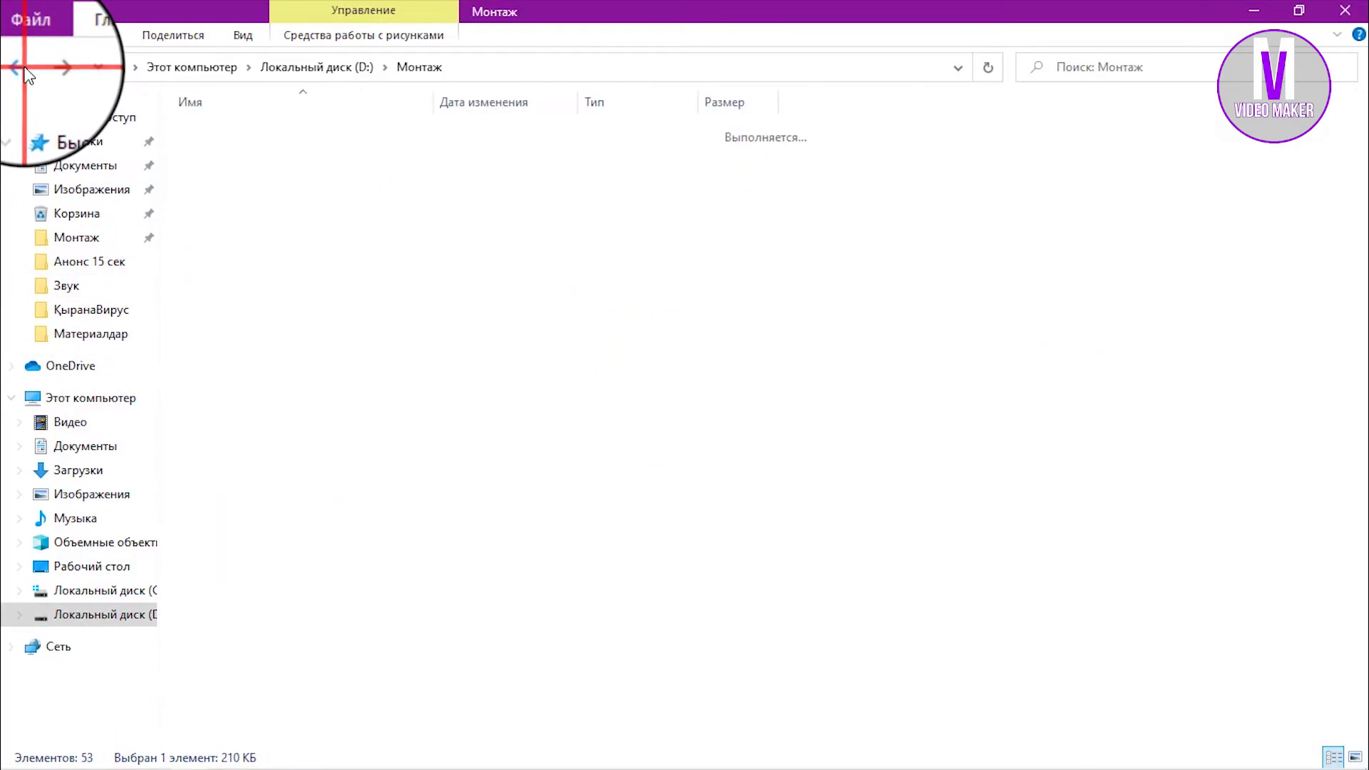
{"action": "left_click", "coordinate": [49, 67]}
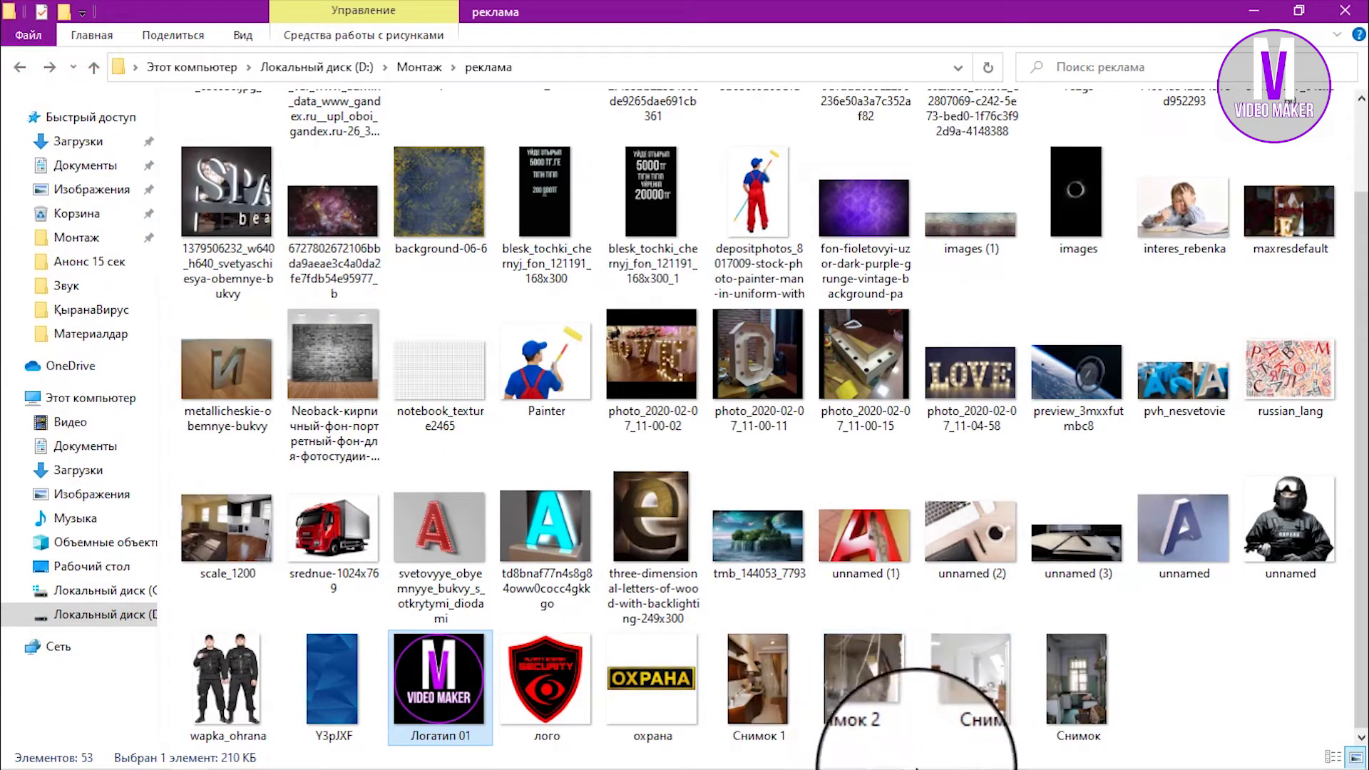
{"action": "left_click_drag", "start_coordinate": [970, 606], "coordinate": [380, 677]}
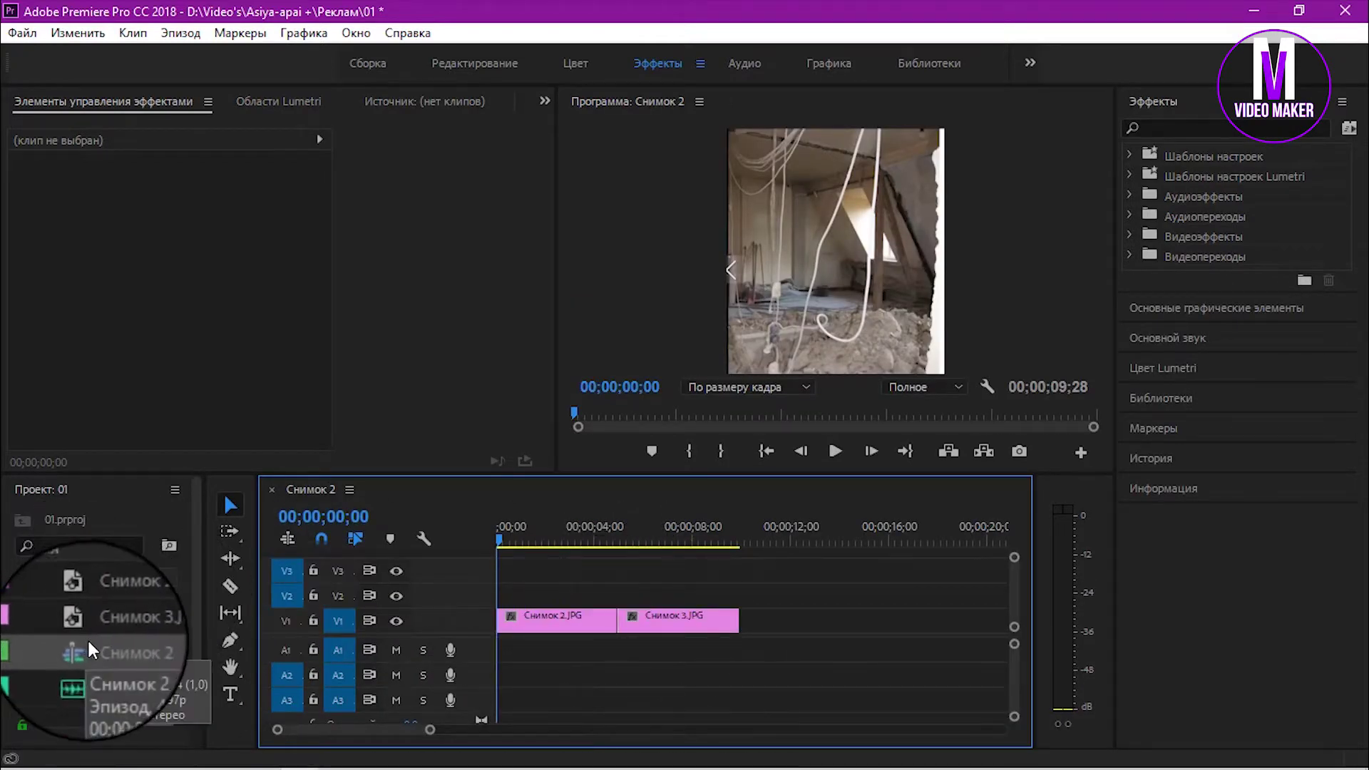
Step: Import the depositphotos picture of the standing painter from the реклама folder into the project
{"action": "mouse_move", "coordinate": [420, 768]}
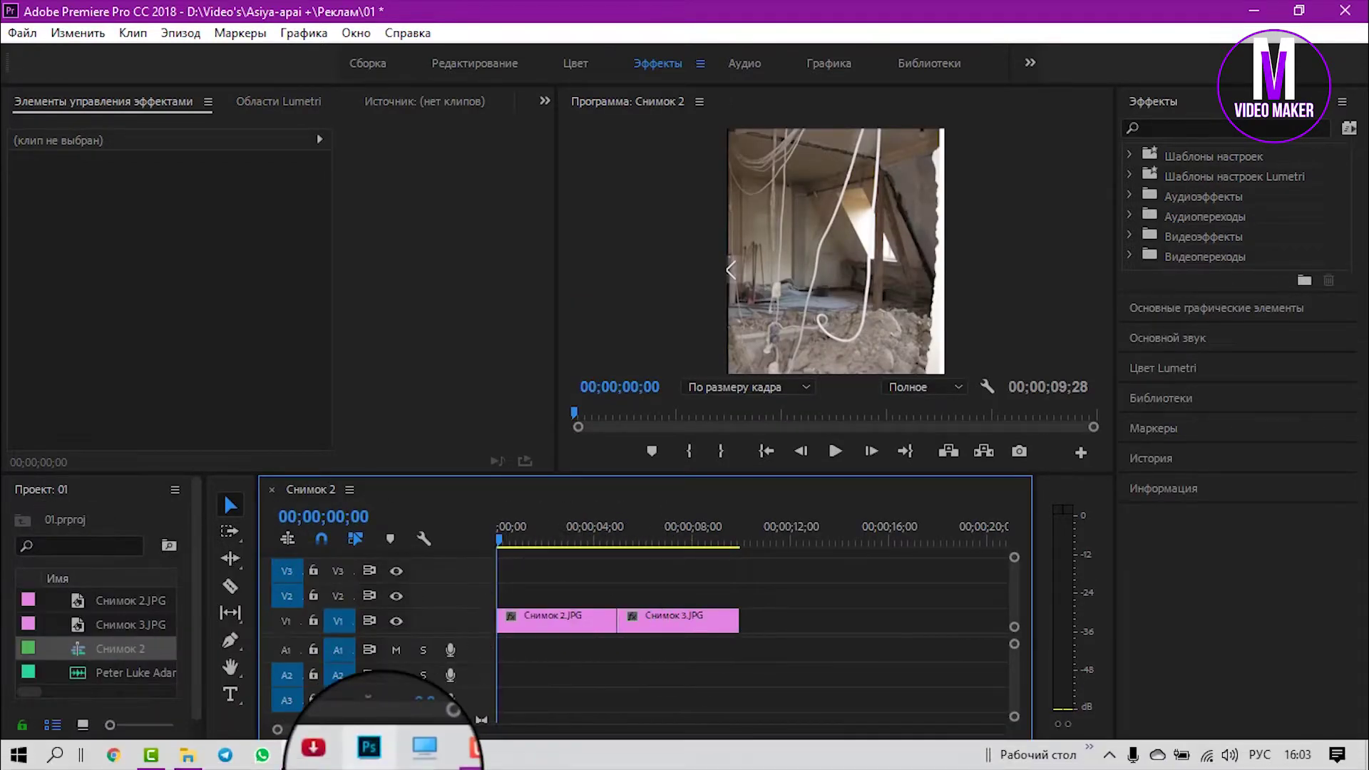
{"action": "left_click", "coordinate": [188, 760]}
{"action": "mouse_move", "coordinate": [720, 223]}
{"action": "left_mouse_down"}
{"action": "mouse_move", "coordinate": [713, 207]}
{"action": "mouse_move", "coordinate": [341, 579]}
{"action": "mouse_move", "coordinate": [236, 742]}
{"action": "mouse_move", "coordinate": [264, 766]}
{"action": "mouse_move", "coordinate": [321, 761]}
{"action": "mouse_move", "coordinate": [492, 590]}
{"action": "mouse_move", "coordinate": [91, 660]}
{"action": "mouse_move", "coordinate": [99, 602]}
{"action": "left_mouse_up"}
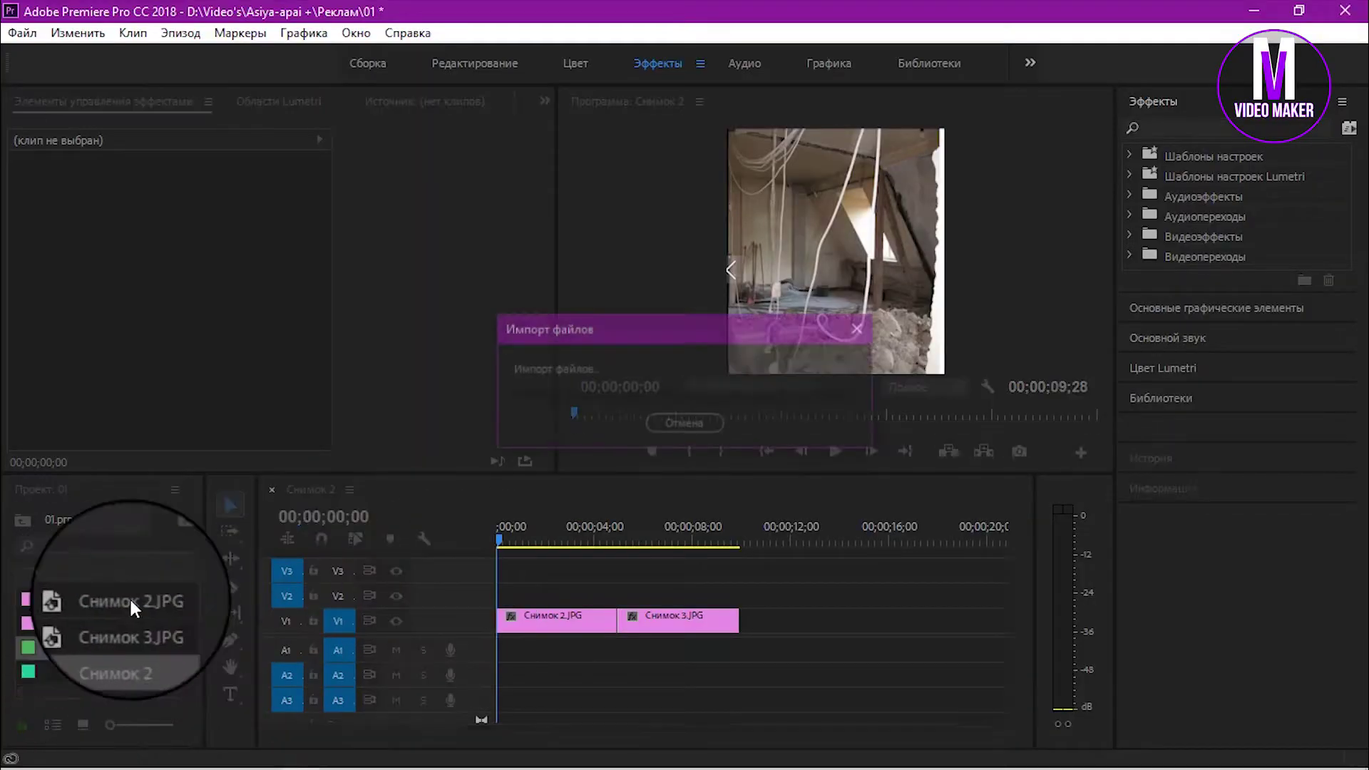
Step: Import the Логатип 01 logo image from the реклама folder into the project
{"action": "mouse_move", "coordinate": [284, 761]}
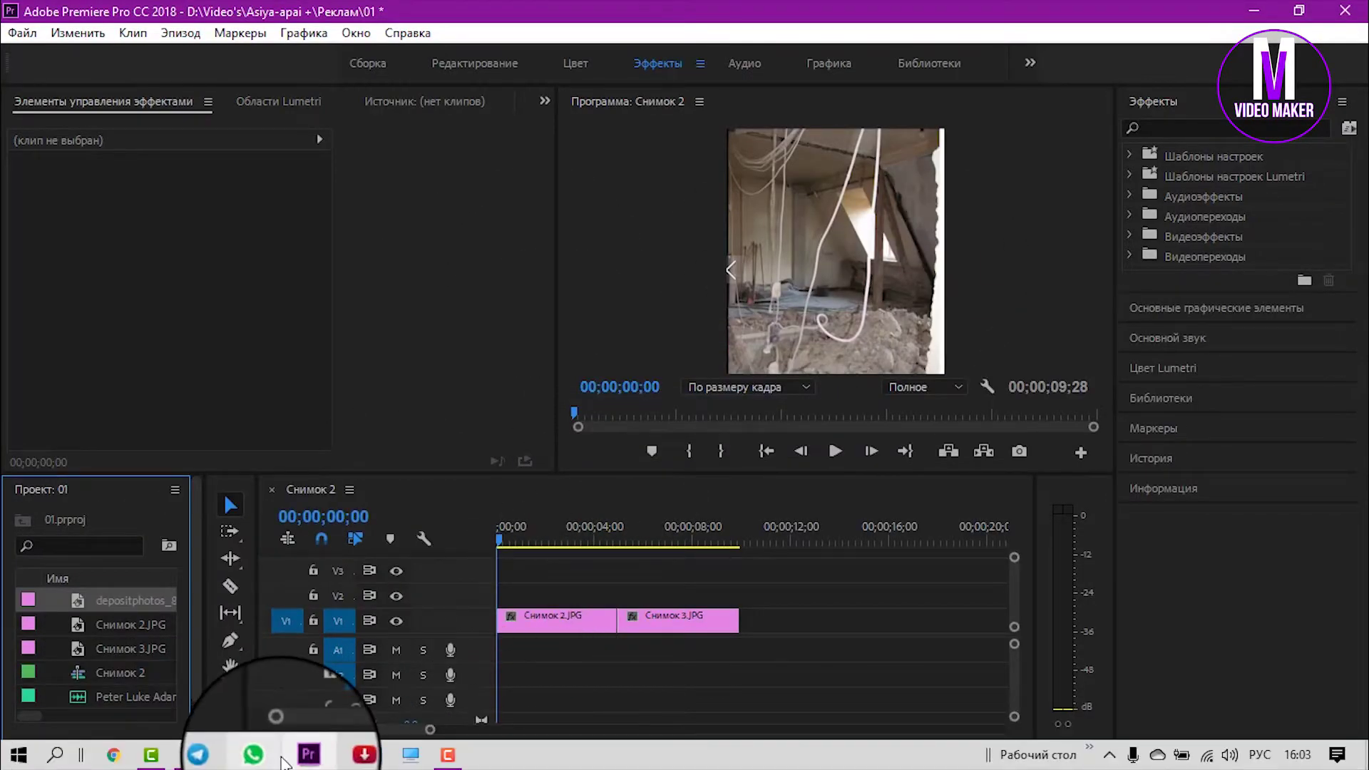
{"action": "left_click", "coordinate": [187, 755]}
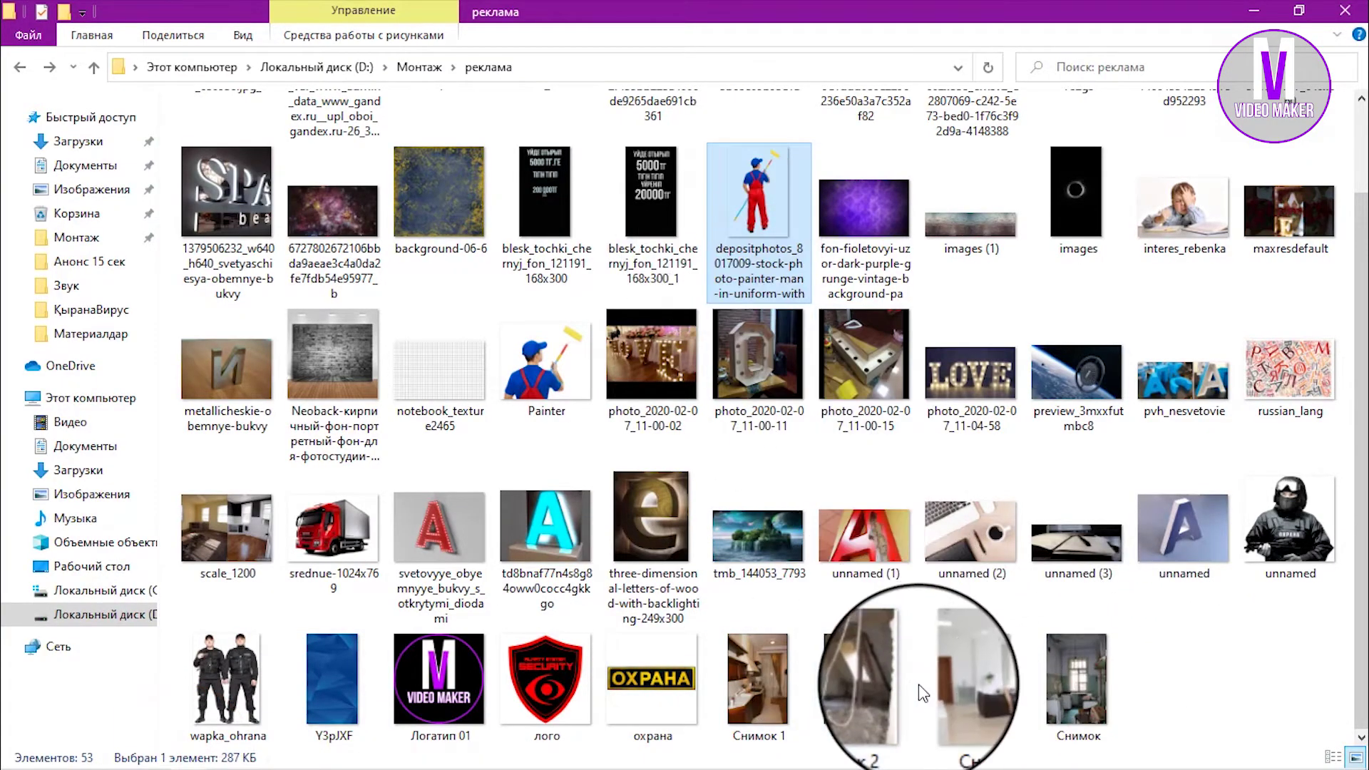
{"action": "left_click", "coordinate": [449, 681]}
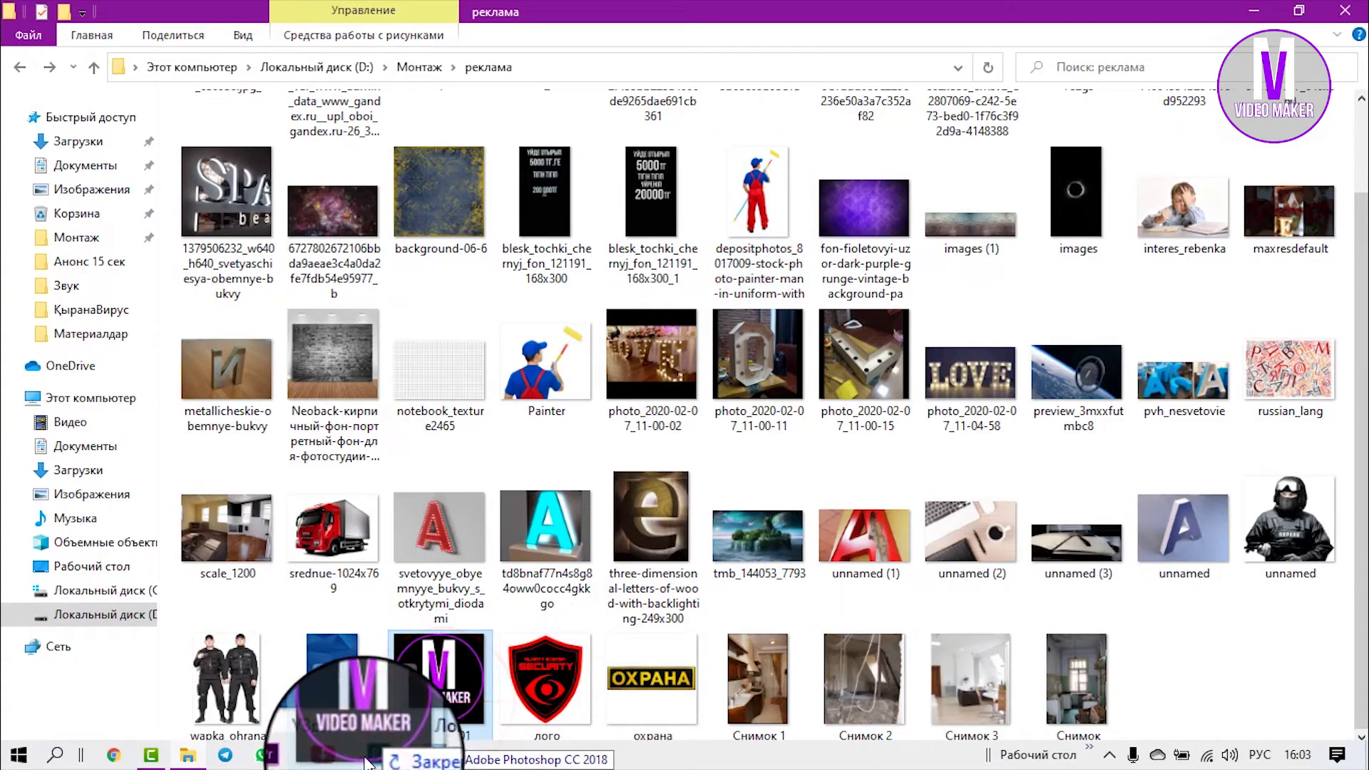
{"action": "left_click", "coordinate": [300, 756]}
{"action": "left_click_drag", "start_coordinate": [300, 760], "coordinate": [46, 646]}
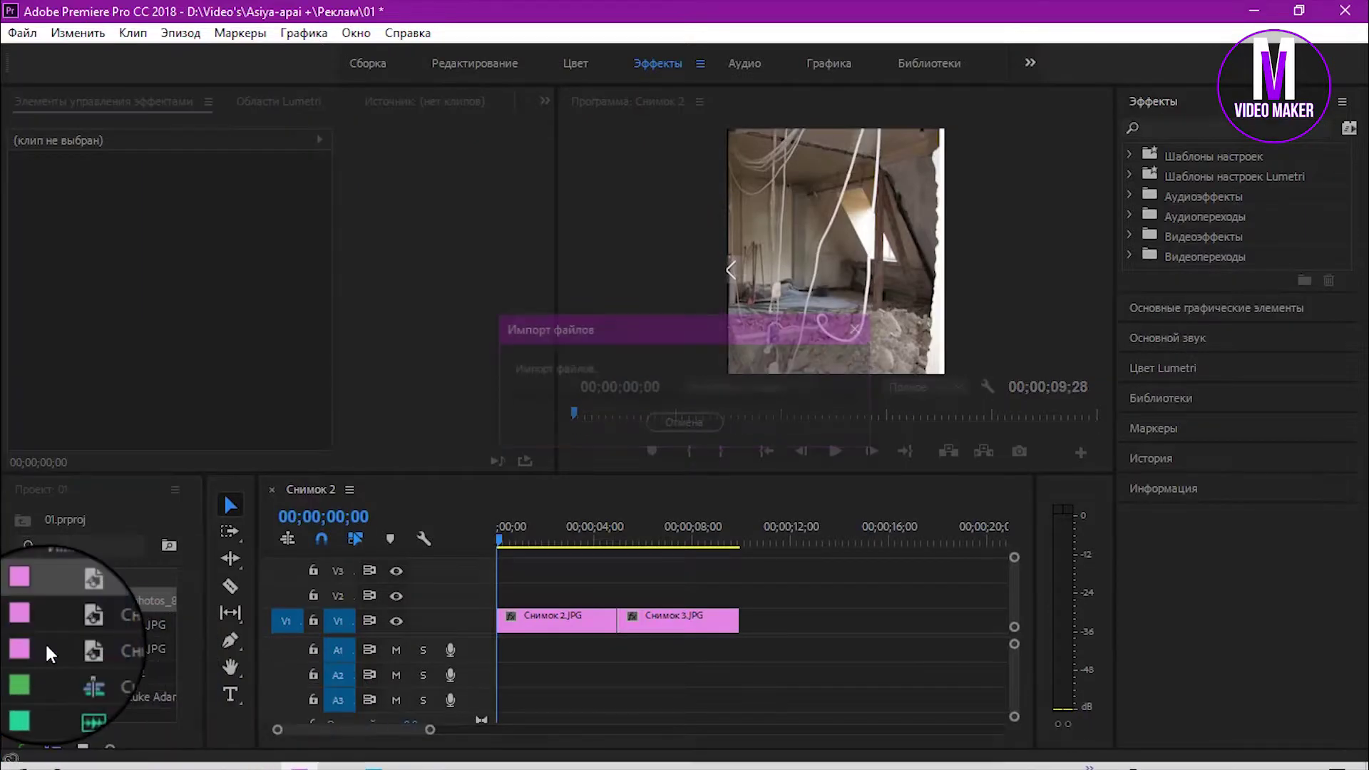
Step: Stack Снимок 2.JPG on V2 above Снимок 3.JPG on V1 at the timeline start, and extend Снимок 3.JPG to 00;00;15;06
{"action": "left_click_drag", "start_coordinate": [47, 649], "coordinate": [584, 601]}
{"action": "left_click_drag", "start_coordinate": [679, 629], "coordinate": [619, 628]}
{"action": "left_click_drag", "start_coordinate": [824, 625], "coordinate": [851, 617]}
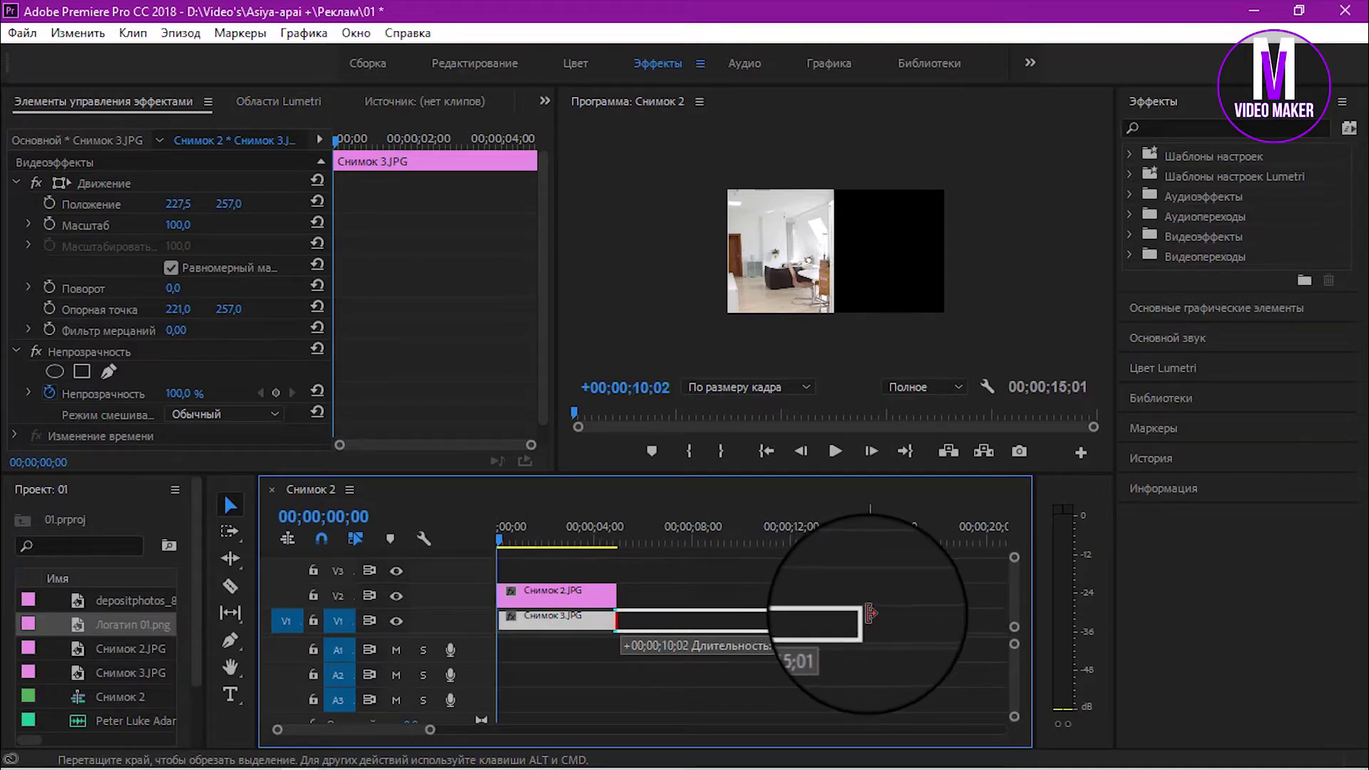
{"action": "left_click_drag", "start_coordinate": [875, 612], "coordinate": [875, 612]}
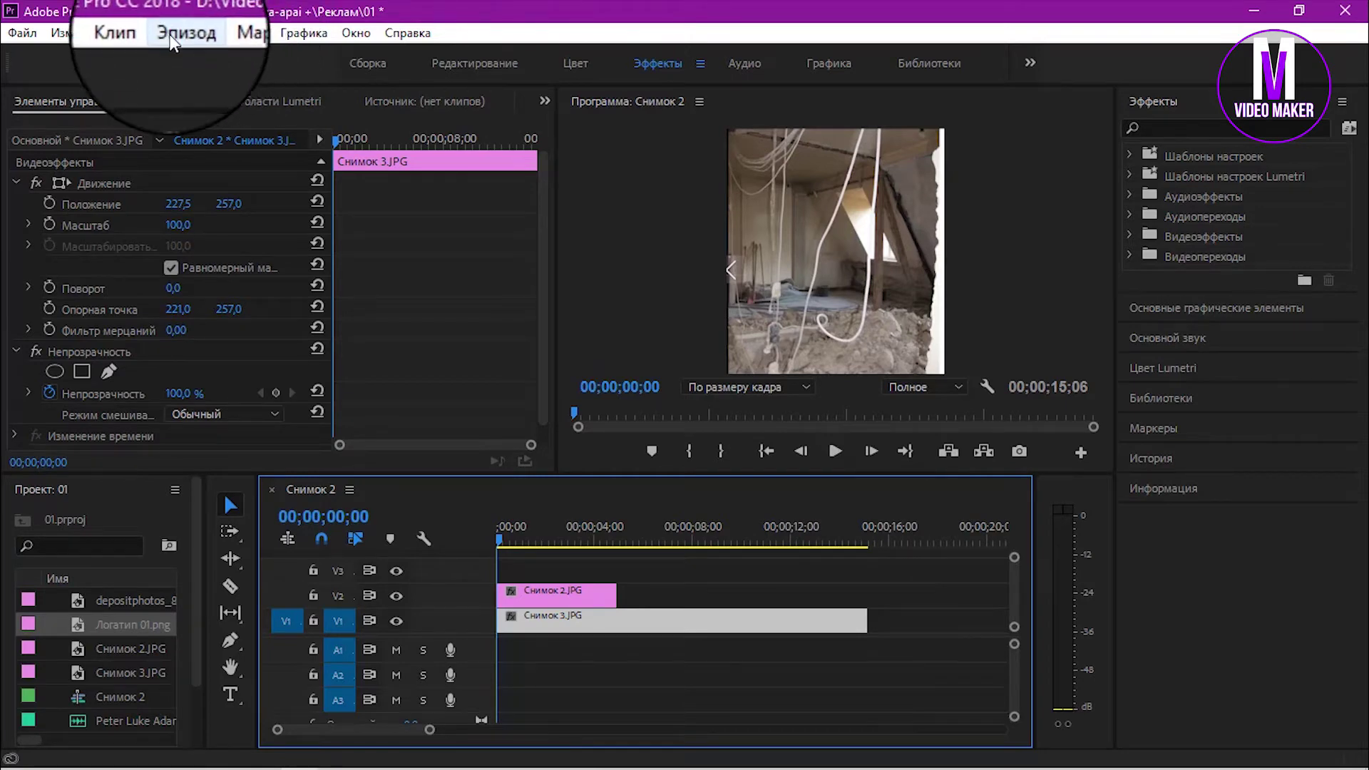
Step: Set the sequence frame size to 1920 by 1080 in custom editing mode and accept deleting its previews
{"action": "left_click", "coordinate": [749, 602]}
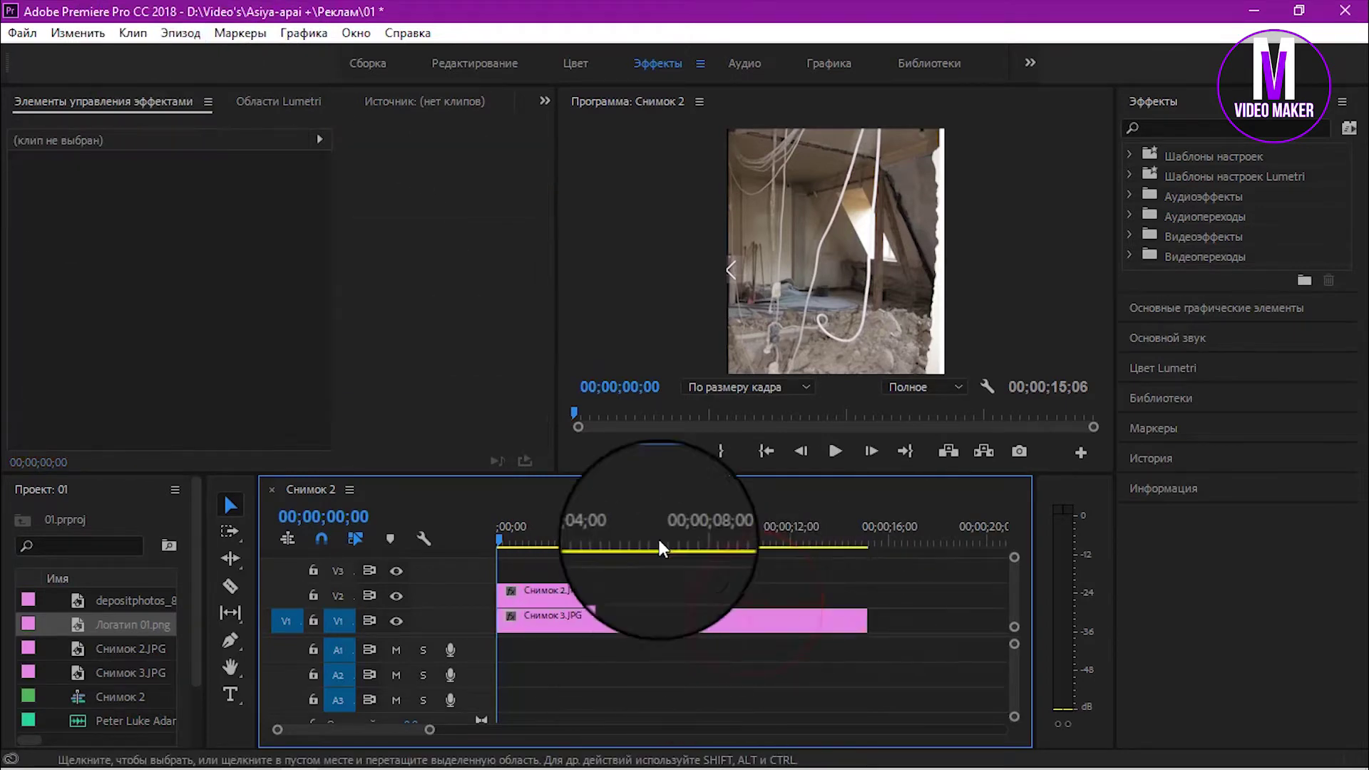
{"action": "left_click", "coordinate": [180, 32]}
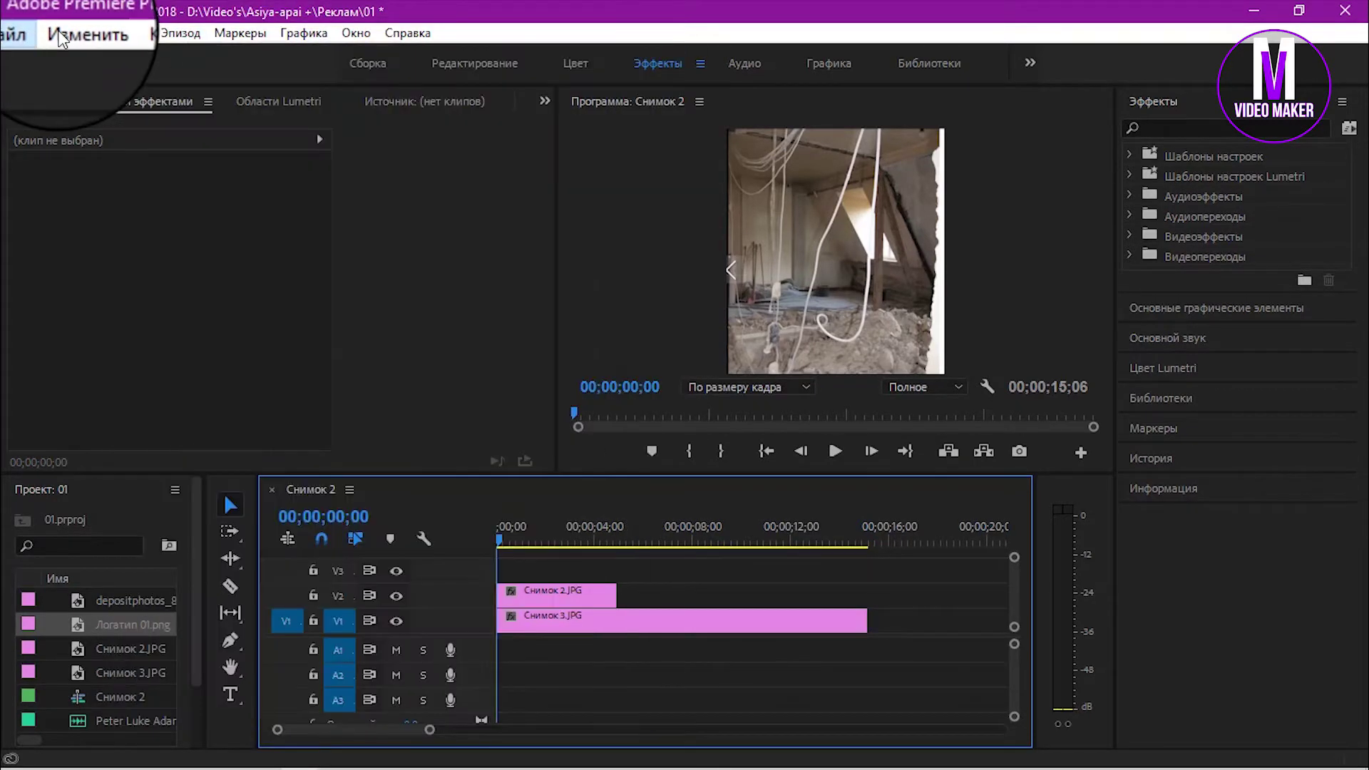
{"action": "mouse_move", "coordinate": [160, 32]}
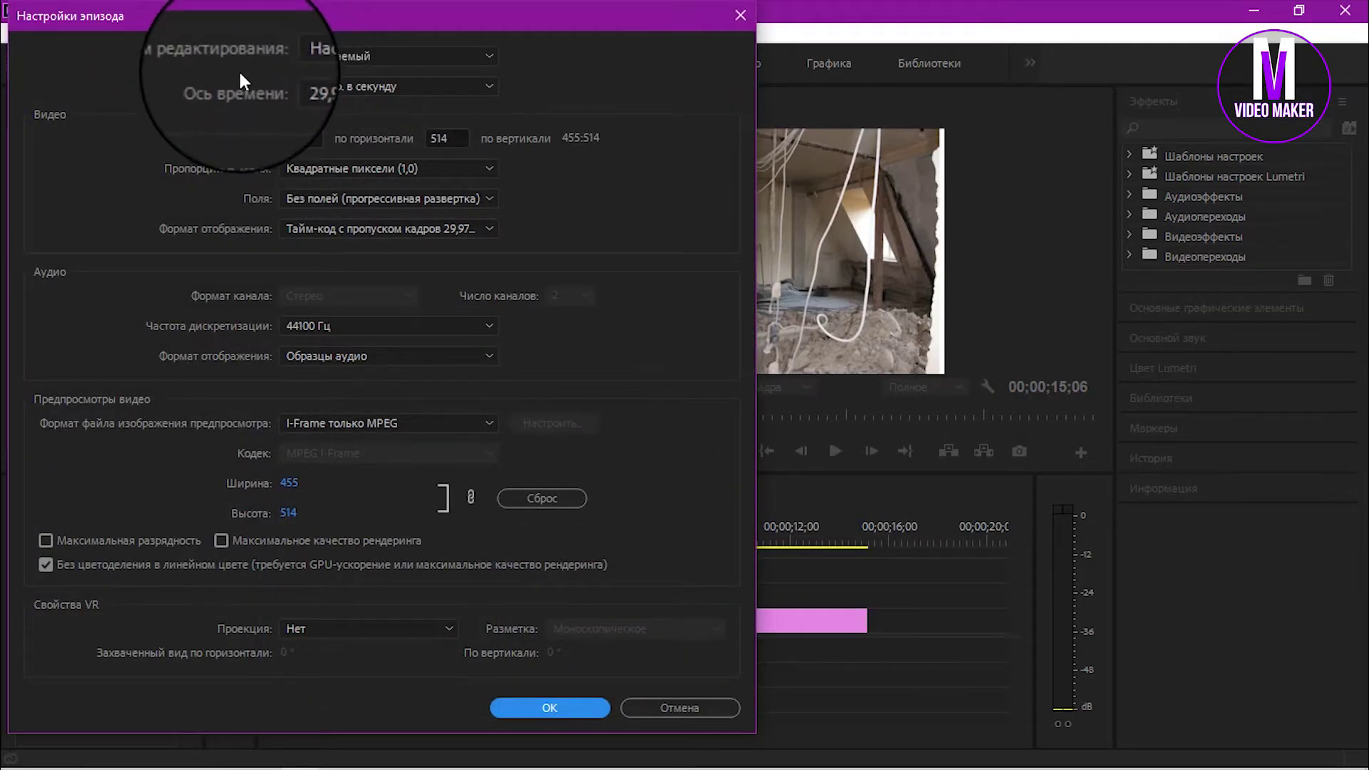
{"action": "left_click", "coordinate": [476, 59]}
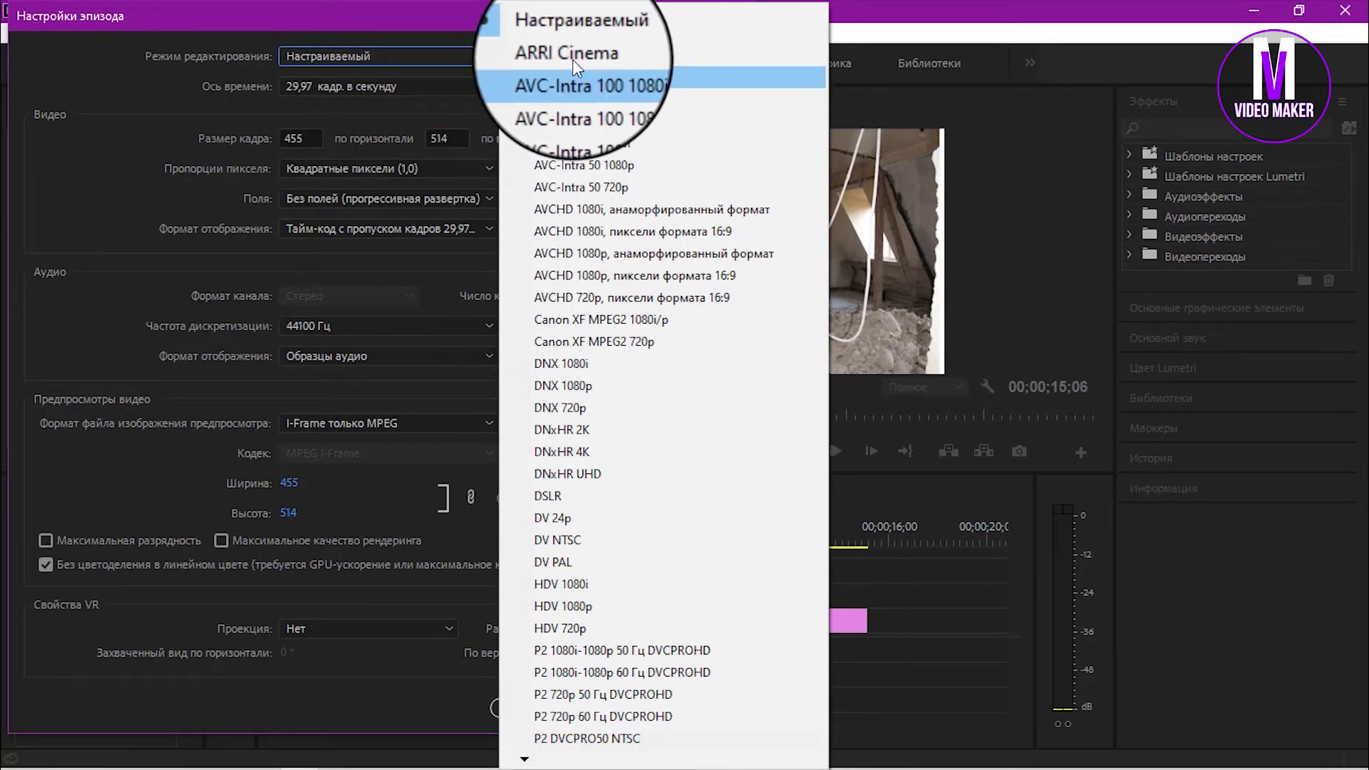
{"action": "left_click", "coordinate": [571, 28]}
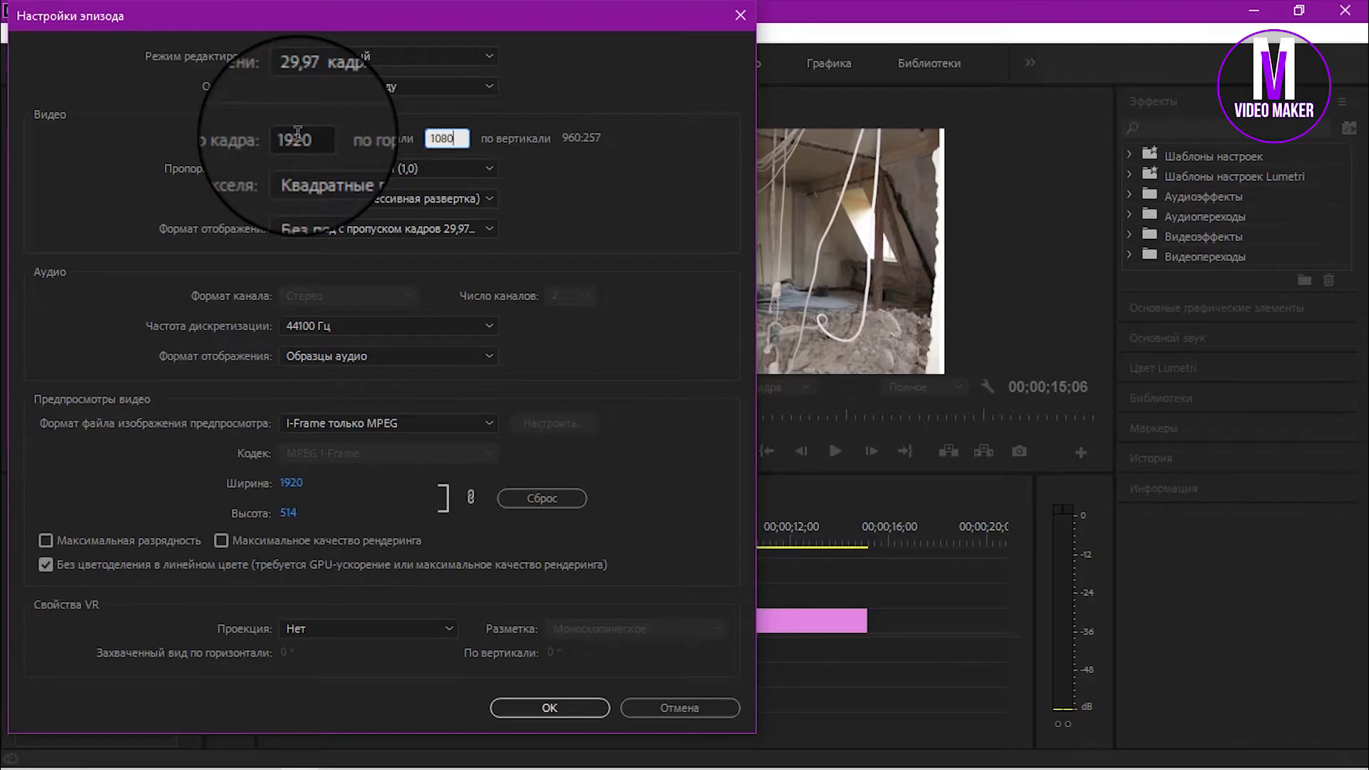
{"action": "key", "text": "Return"}
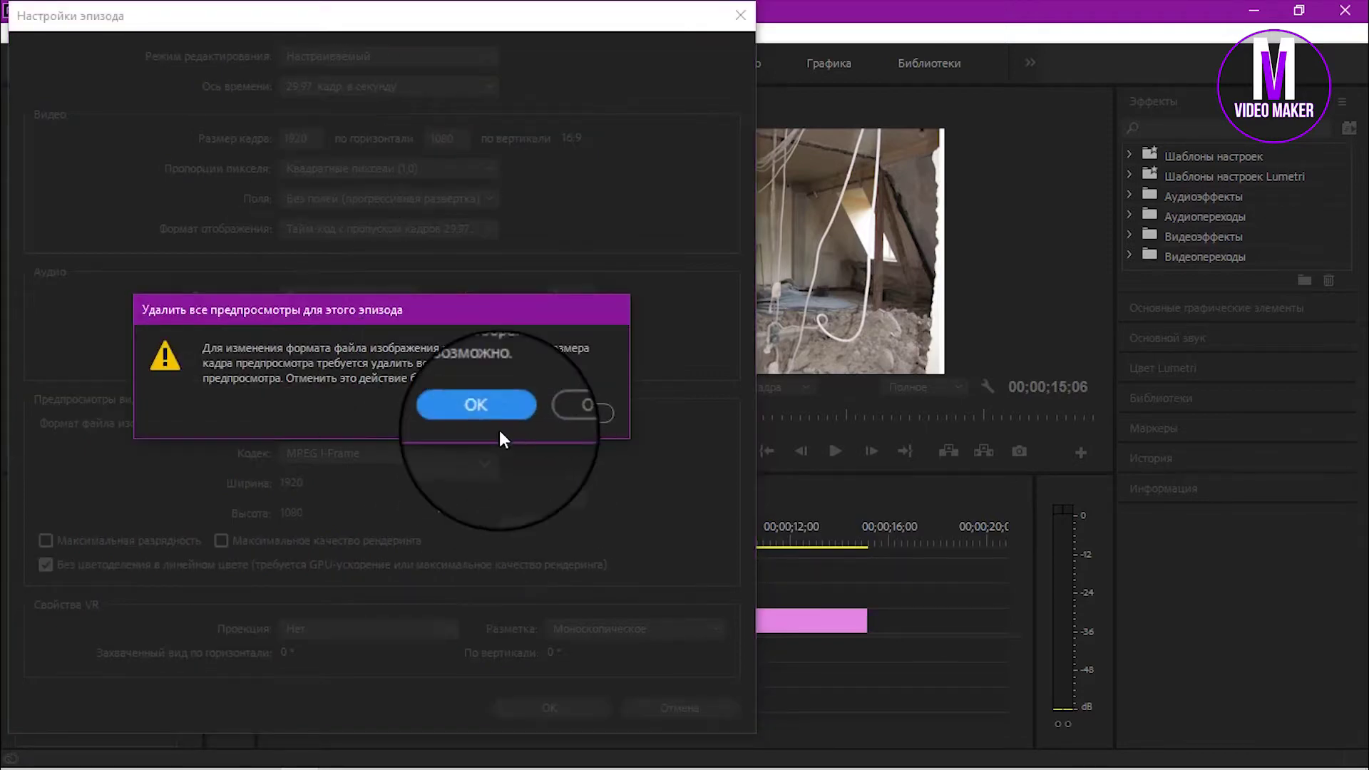
{"action": "left_click", "coordinate": [490, 412]}
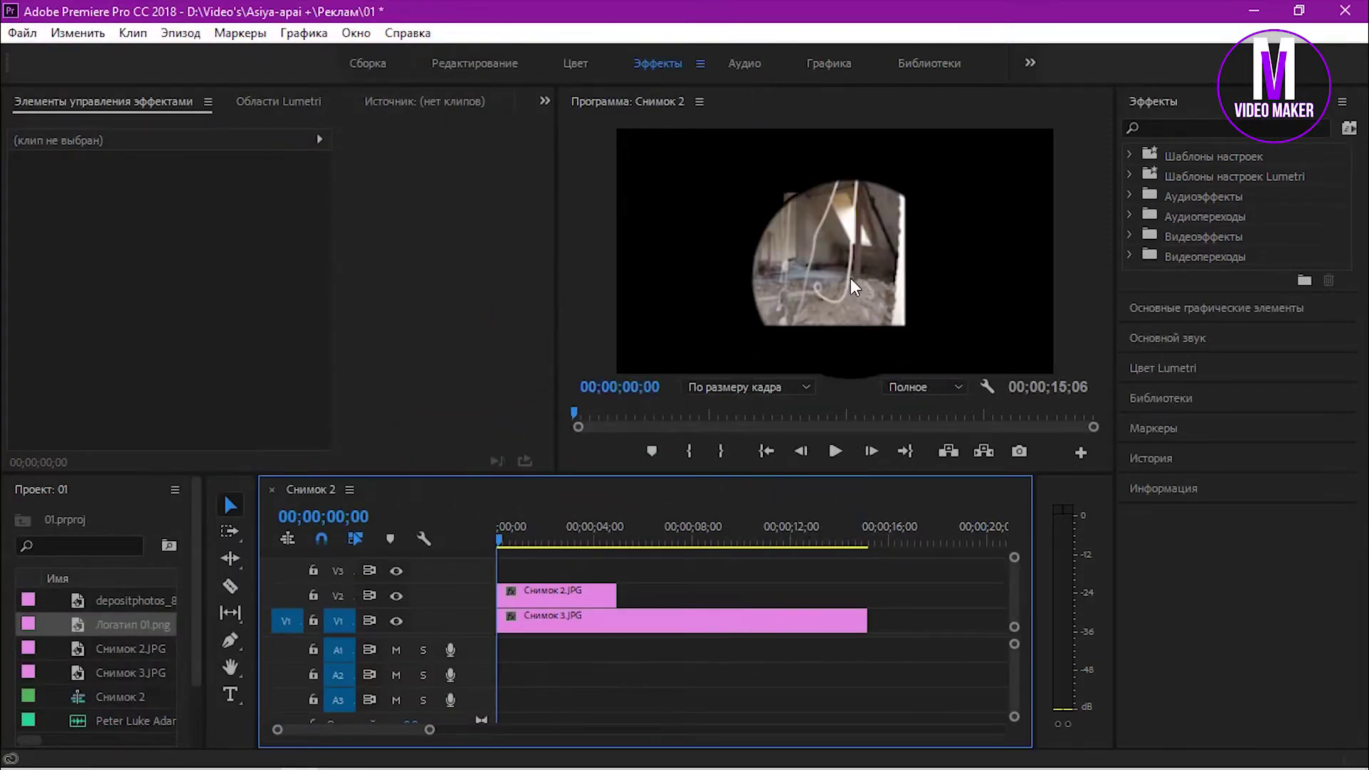
Step: Scale the Снимок 2.JPG clip on V2 to the frame size
{"action": "left_click", "coordinate": [578, 594]}
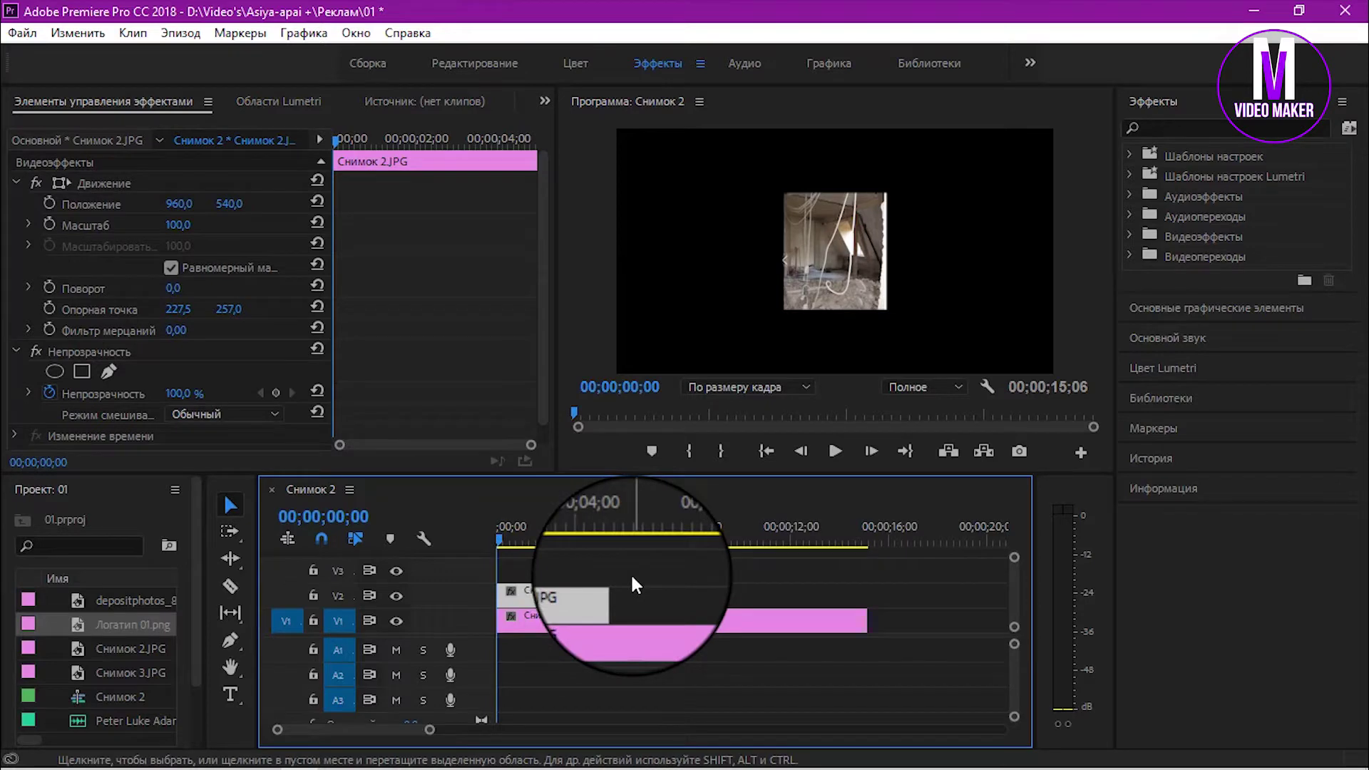
{"action": "left_click", "coordinate": [642, 592]}
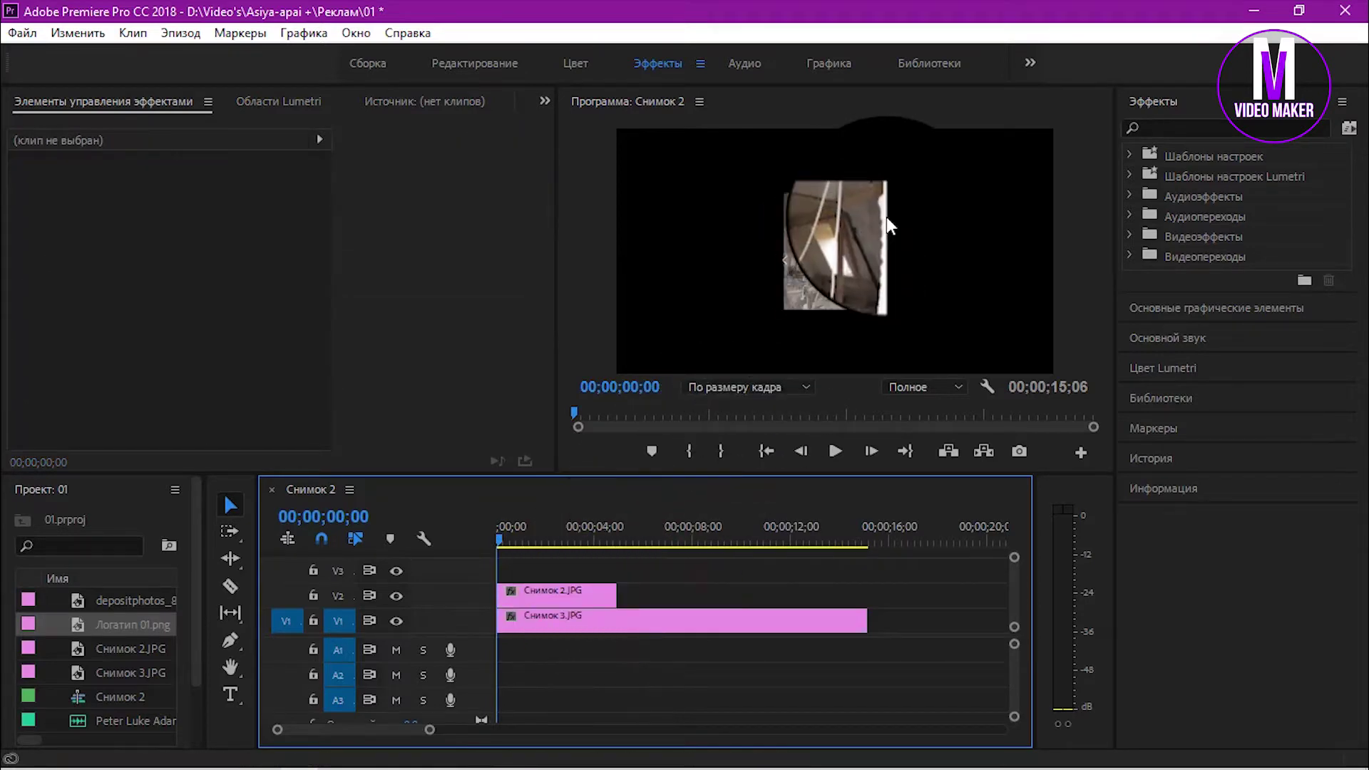
{"action": "right_click", "coordinate": [580, 595]}
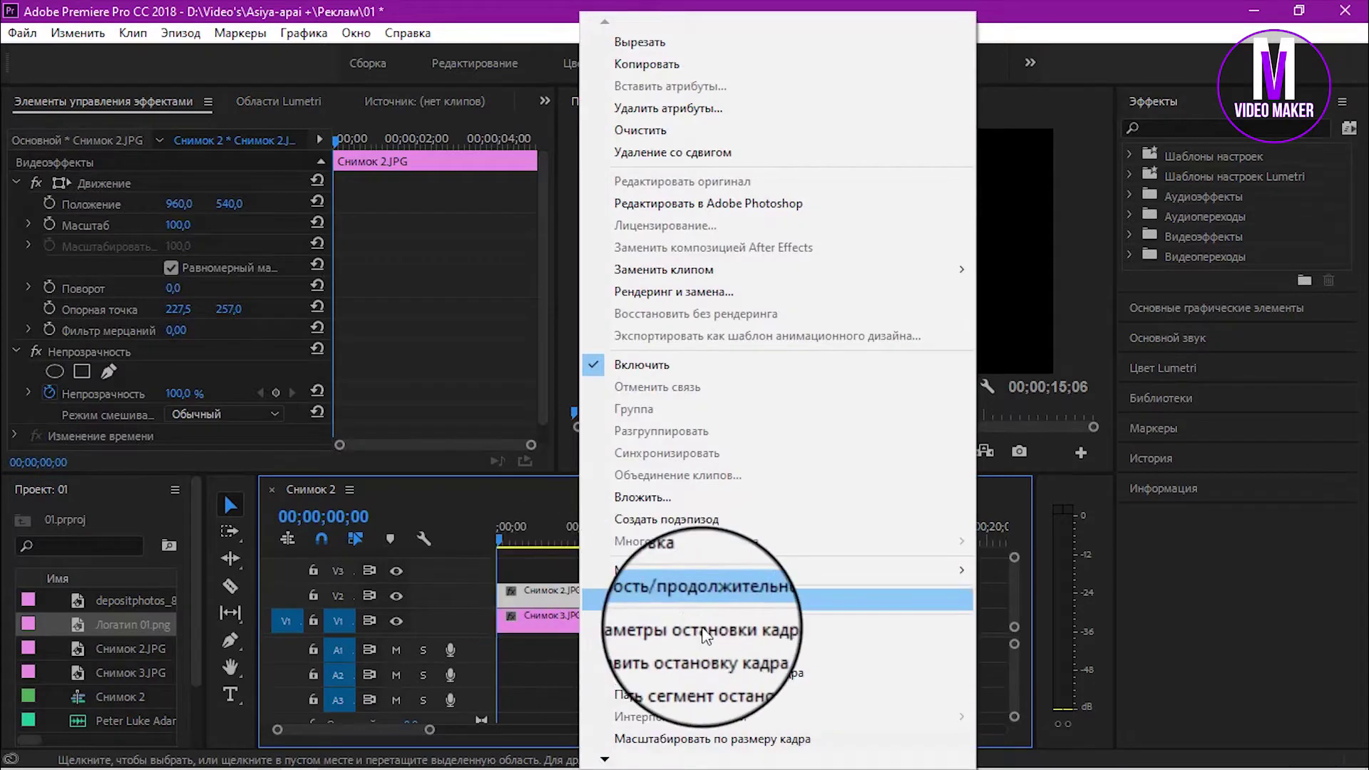
{"action": "right_click", "coordinate": [557, 593]}
{"action": "left_click", "coordinate": [545, 555]}
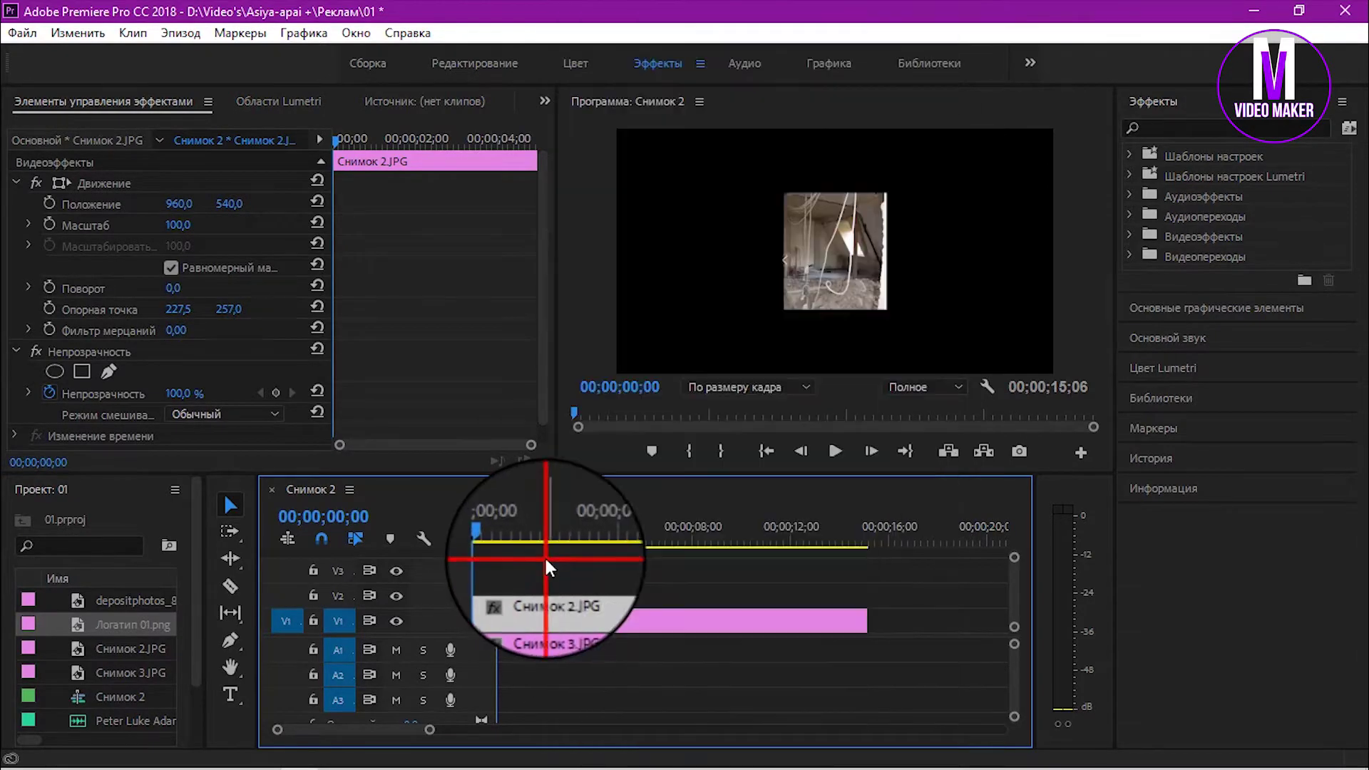
{"action": "left_click", "coordinate": [545, 594]}
{"action": "right_click", "coordinate": [545, 595]}
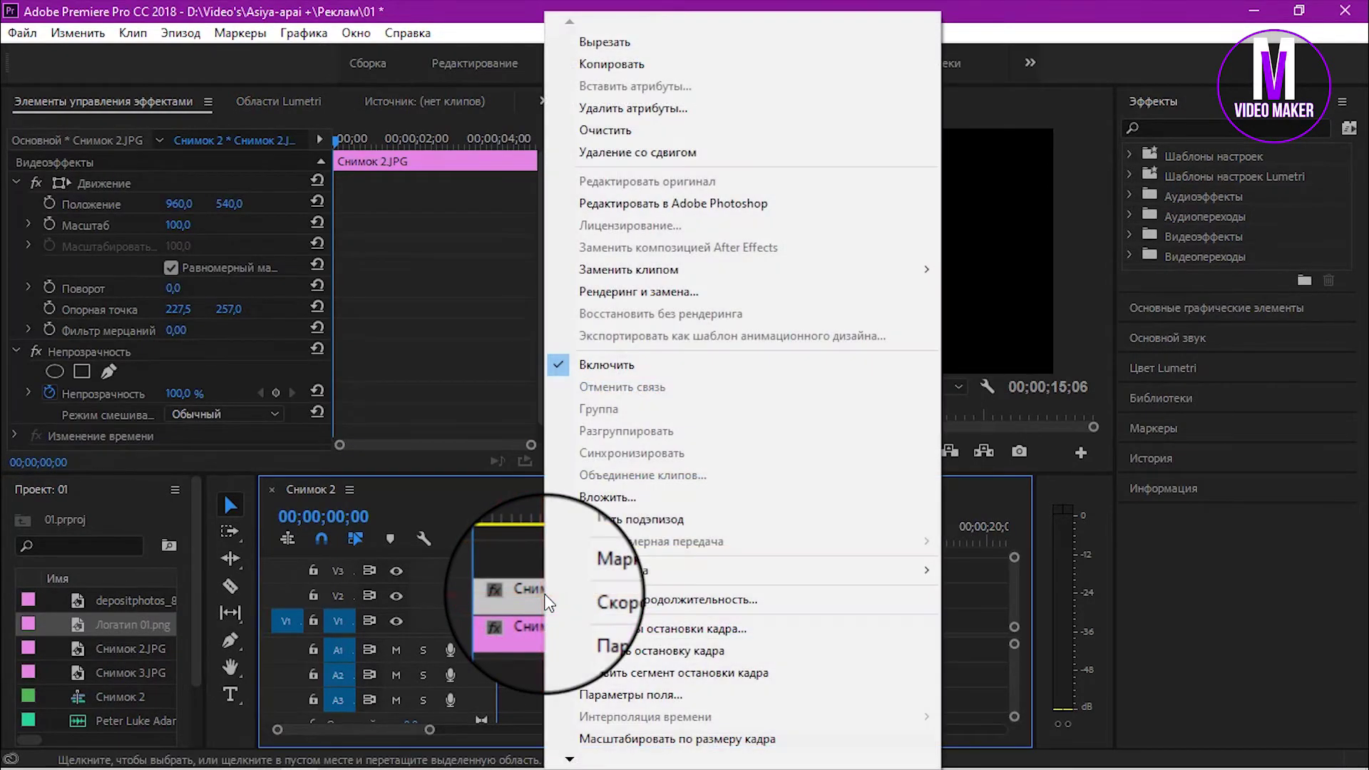
{"action": "left_click", "coordinate": [629, 742]}
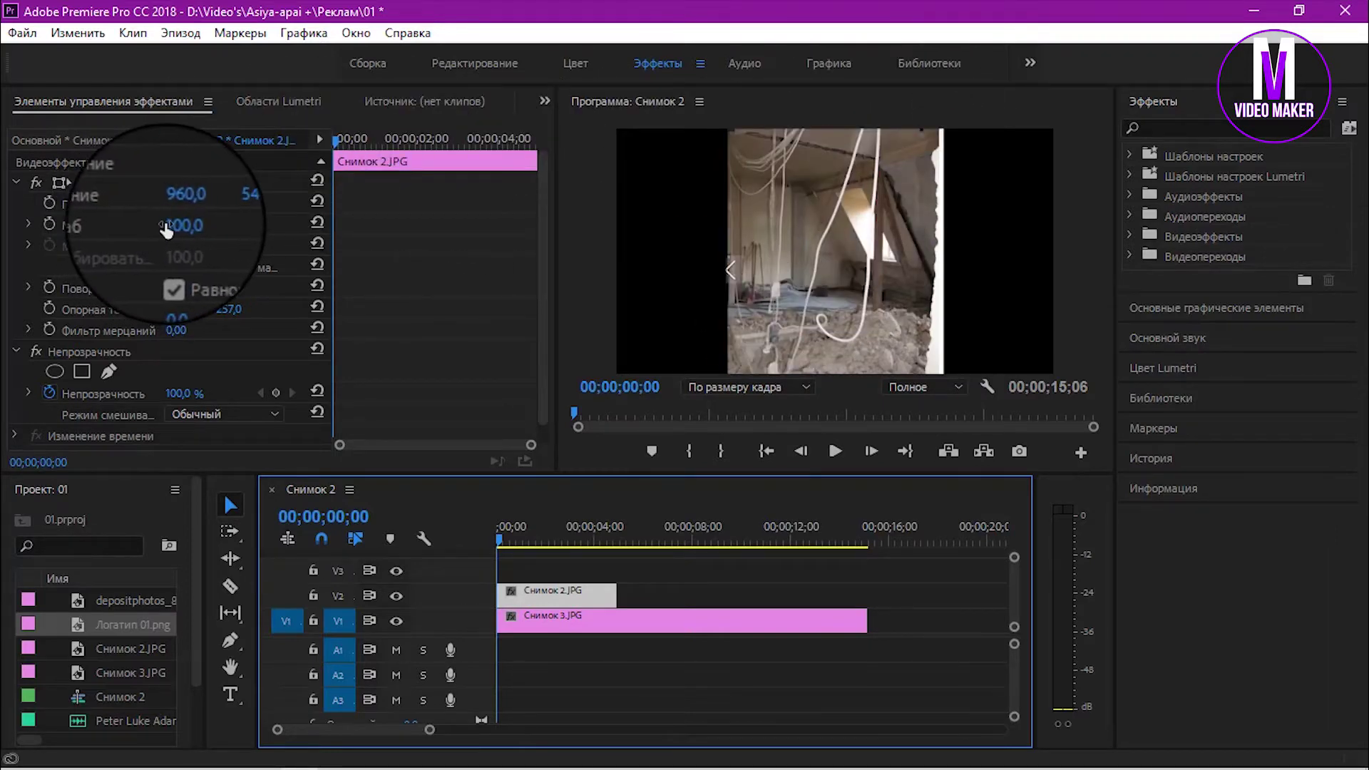
Step: Enlarge Снимок 2.JPG to scale 297 at position 1249, 920, and set its opacity to 69%
{"action": "left_click_drag", "start_coordinate": [178, 224], "coordinate": [240, 206]}
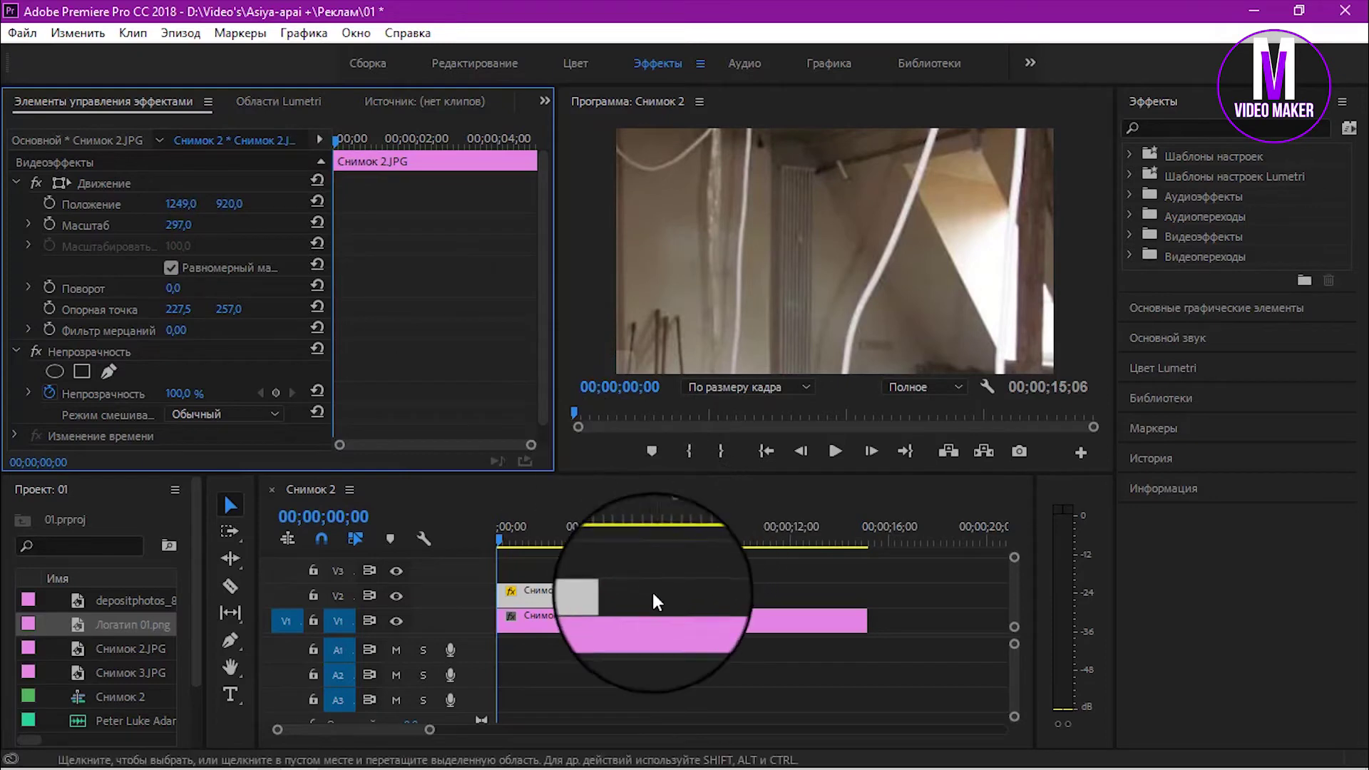
{"action": "left_click", "coordinate": [612, 597]}
{"action": "left_click", "coordinate": [178, 394]}
{"action": "type", "text": "55"}
{"action": "key", "text": "Return"}
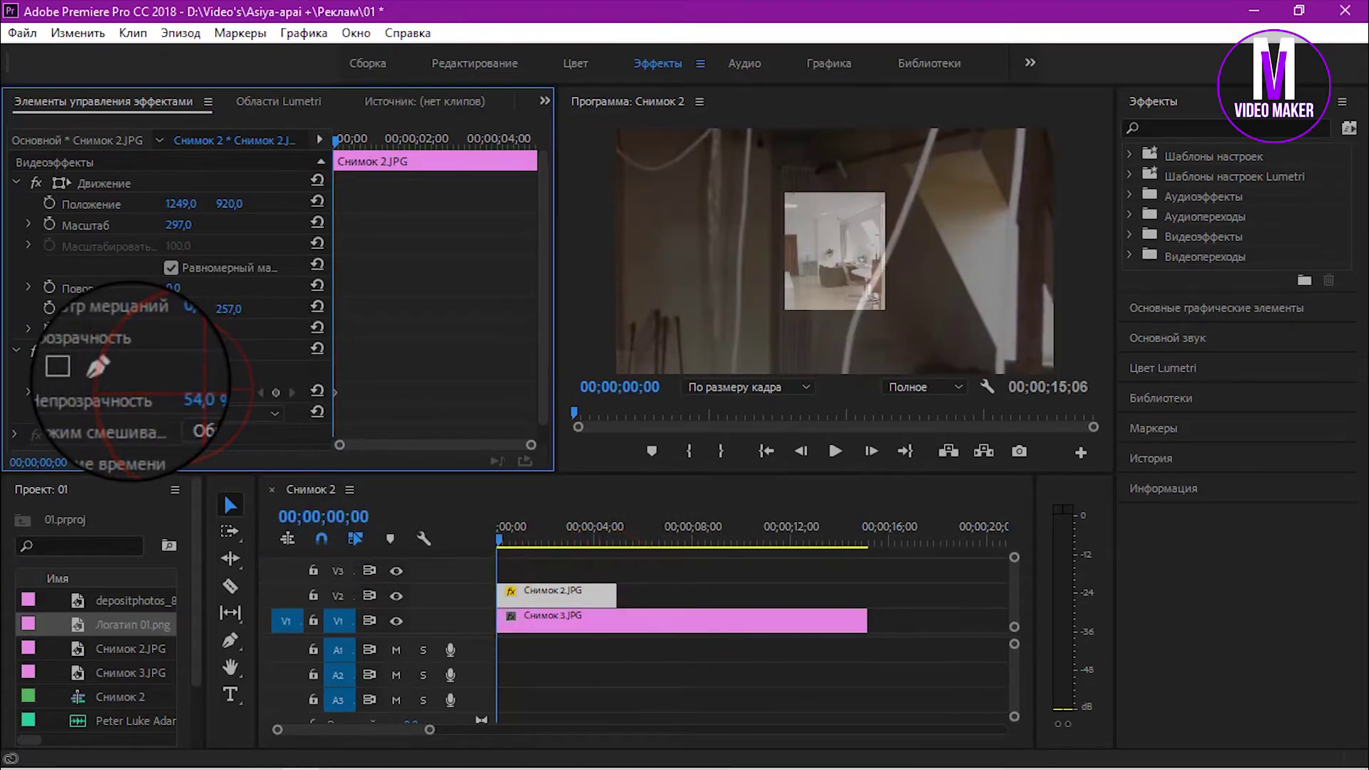
{"action": "left_click_drag", "start_coordinate": [178, 394], "coordinate": [189, 393]}
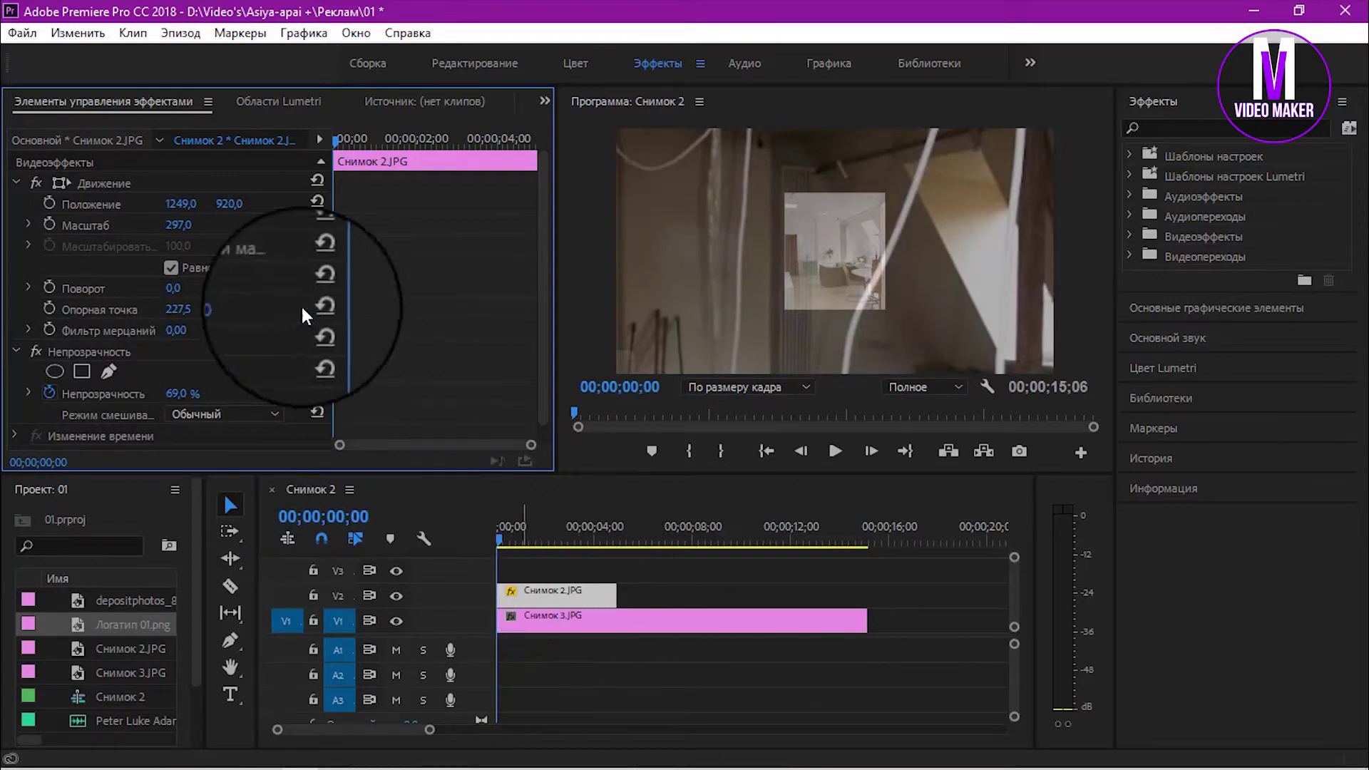
Step: Scale the Снимок 3.JPG clip on V1 to the frame size, keeping its default position
{"action": "left_click", "coordinate": [586, 620]}
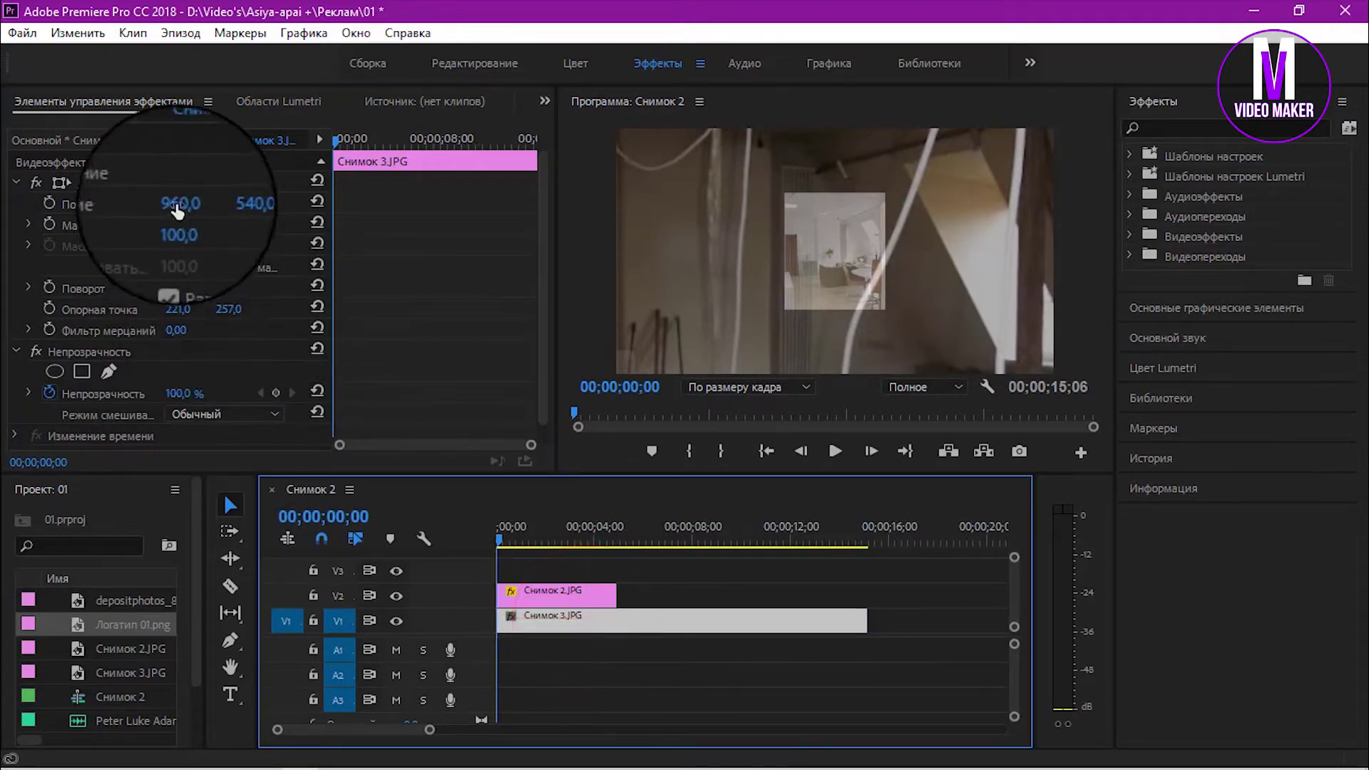
{"action": "left_click_drag", "start_coordinate": [179, 204], "coordinate": [191, 204]}
{"action": "left_click", "coordinate": [318, 201]}
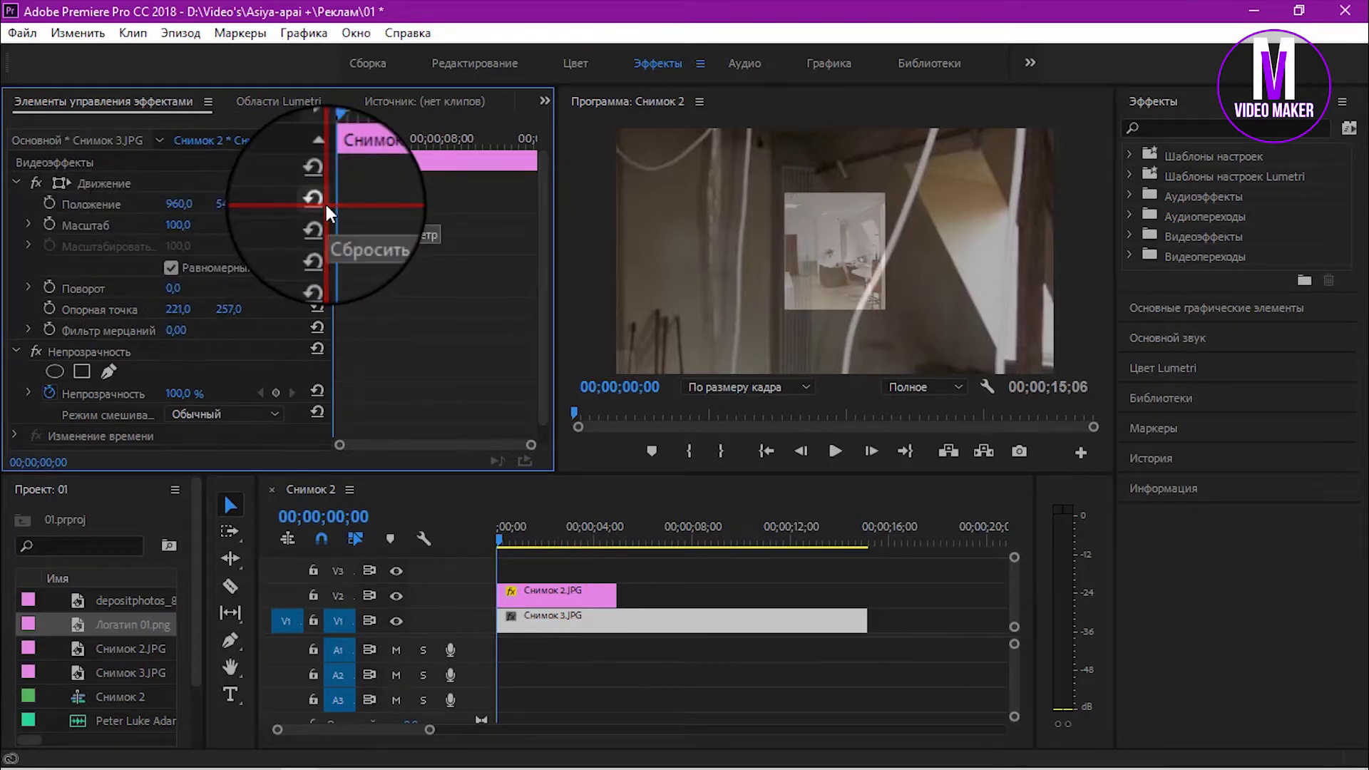
{"action": "right_click", "coordinate": [539, 619]}
{"action": "left_click", "coordinate": [602, 737]}
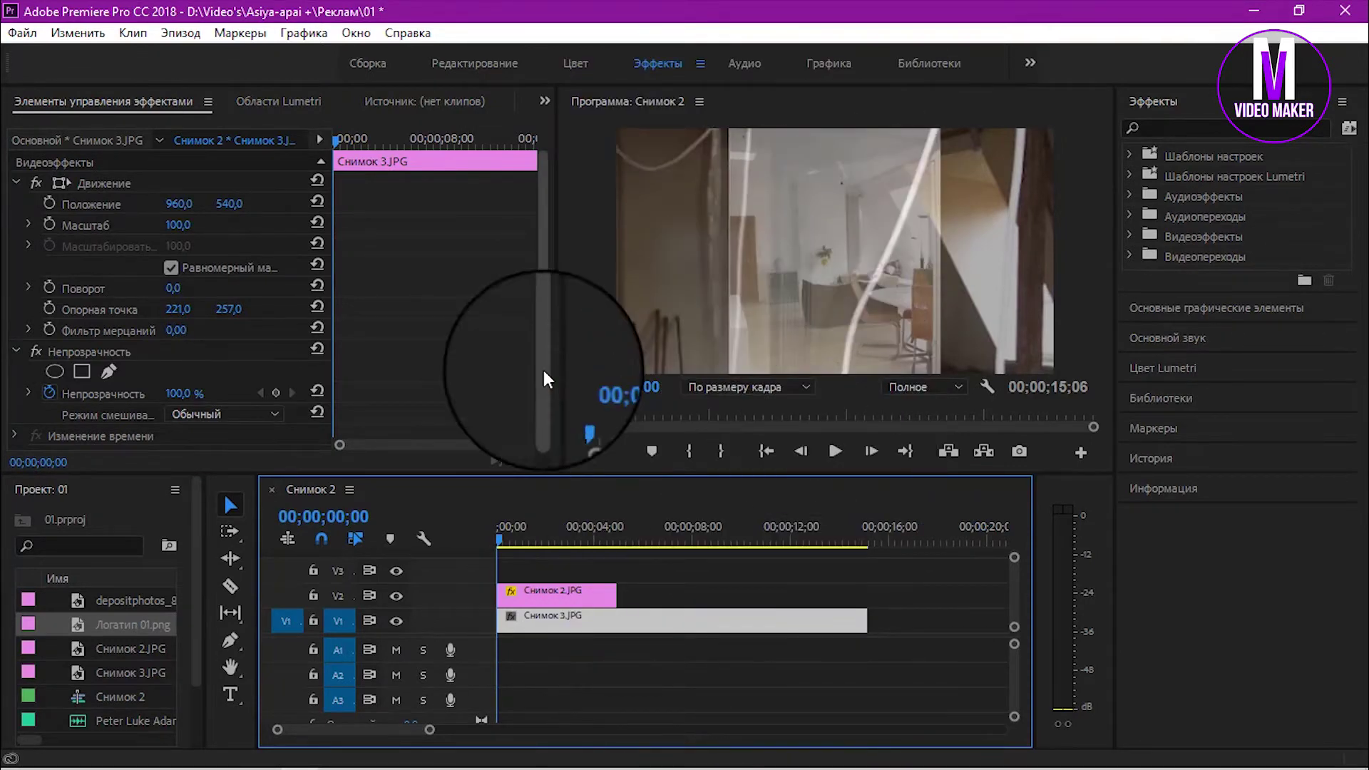
Step: Set Снимок 3.JPG to scale 290 and position 604, 898 to align it with the picture above
{"action": "left_click_drag", "start_coordinate": [174, 229], "coordinate": [474, 184]}
{"action": "left_click_drag", "start_coordinate": [177, 226], "coordinate": [107, 214]}
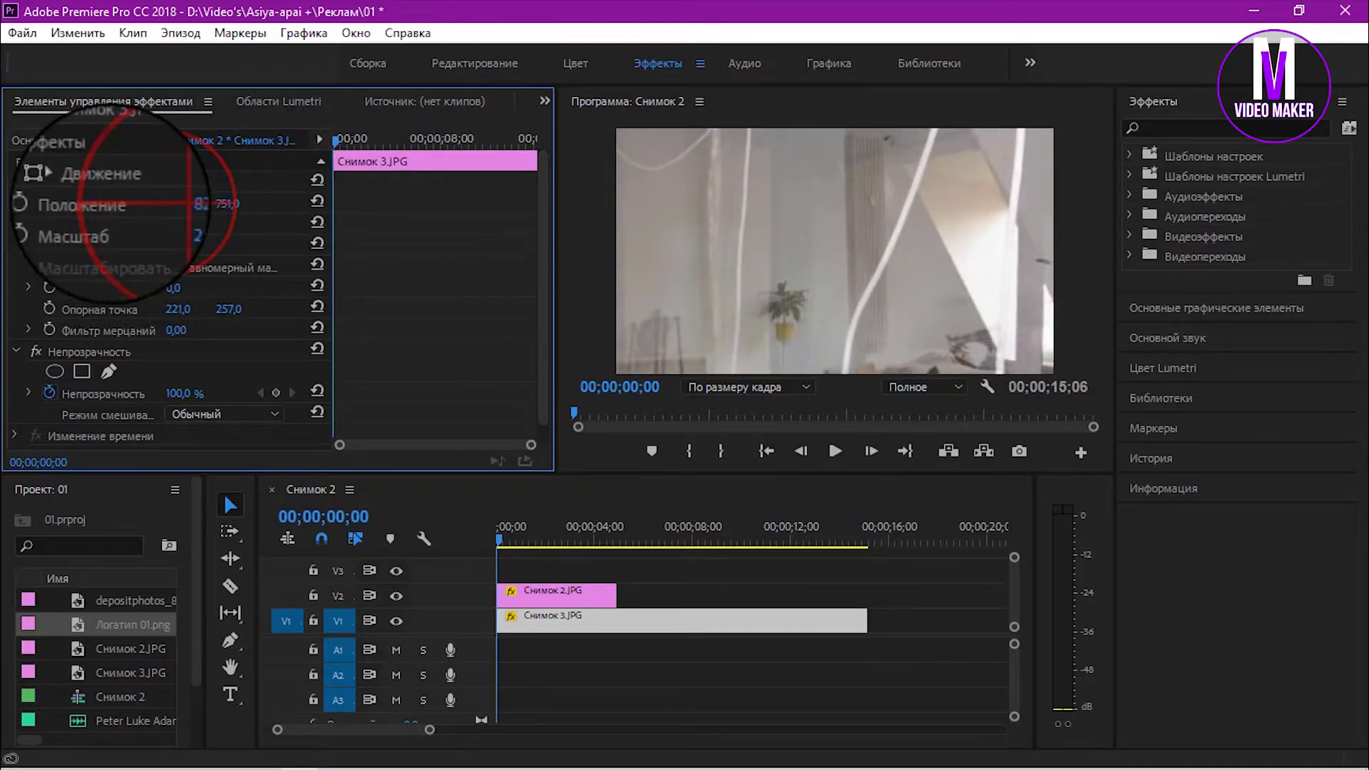
{"action": "left_click_drag", "start_coordinate": [218, 206], "coordinate": [231, 194]}
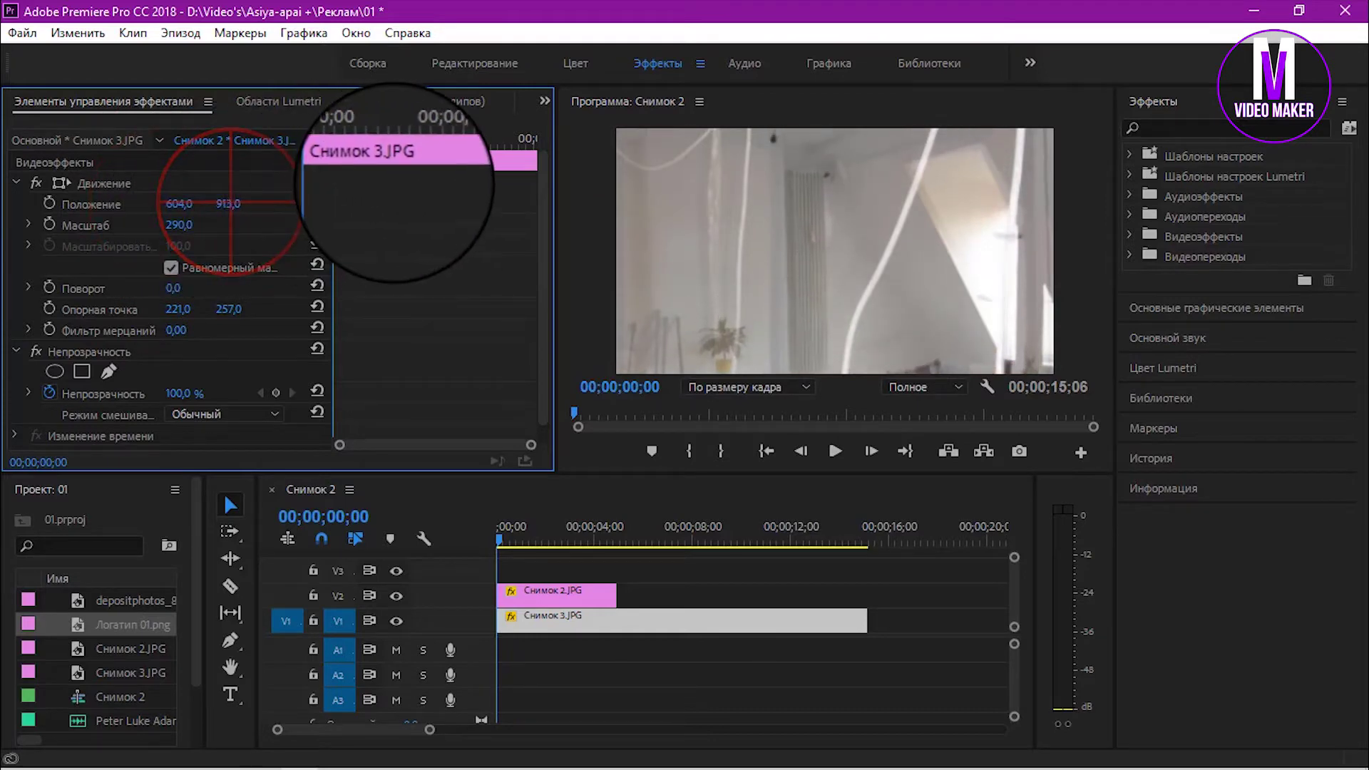
{"action": "mouse_move", "coordinate": [395, 183]}
{"action": "left_mouse_down"}
{"action": "mouse_move", "coordinate": [452, 183]}
{"action": "mouse_move", "coordinate": [379, 181]}
{"action": "left_mouse_up"}
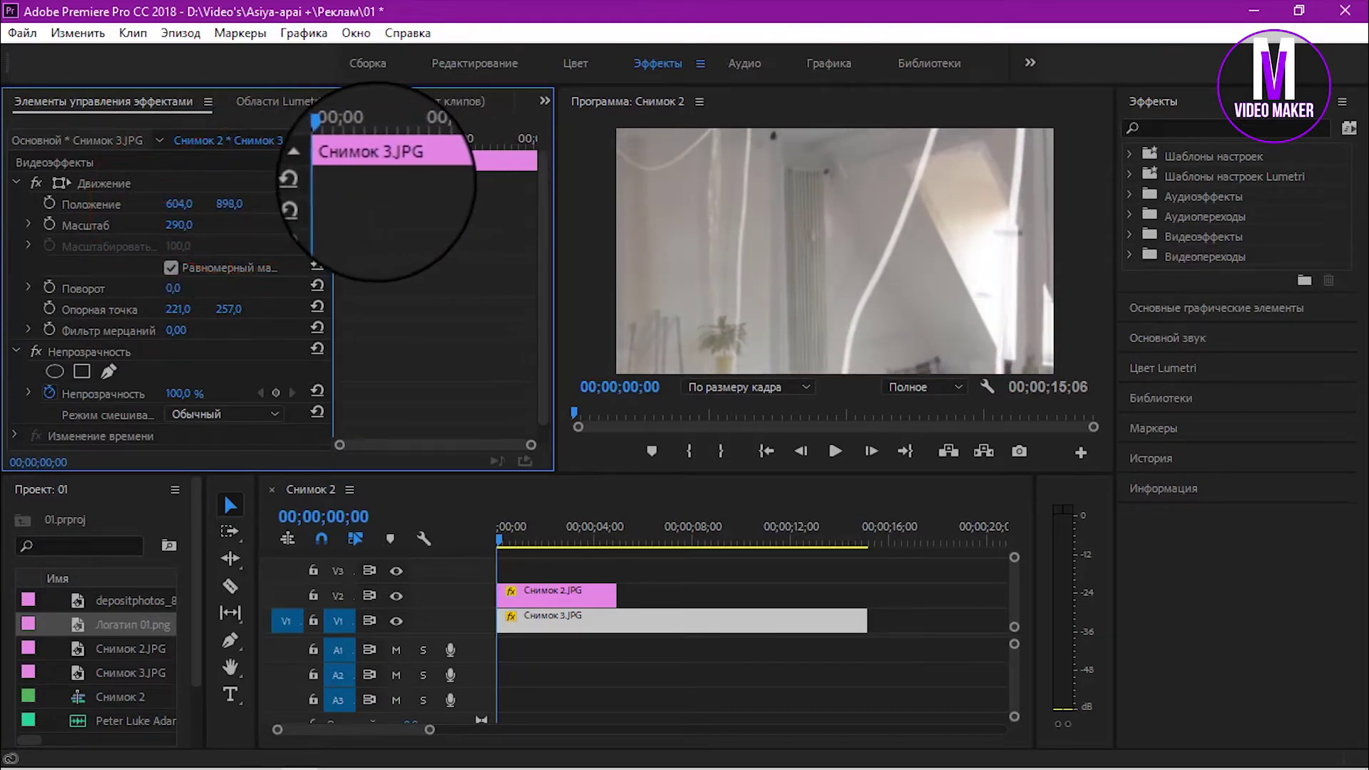
Step: Refine the alignment of Снимок 3.JPG by setting its position to 569, 896 and its rotation to 1°
{"action": "left_click_drag", "start_coordinate": [374, 183], "coordinate": [398, 143]}
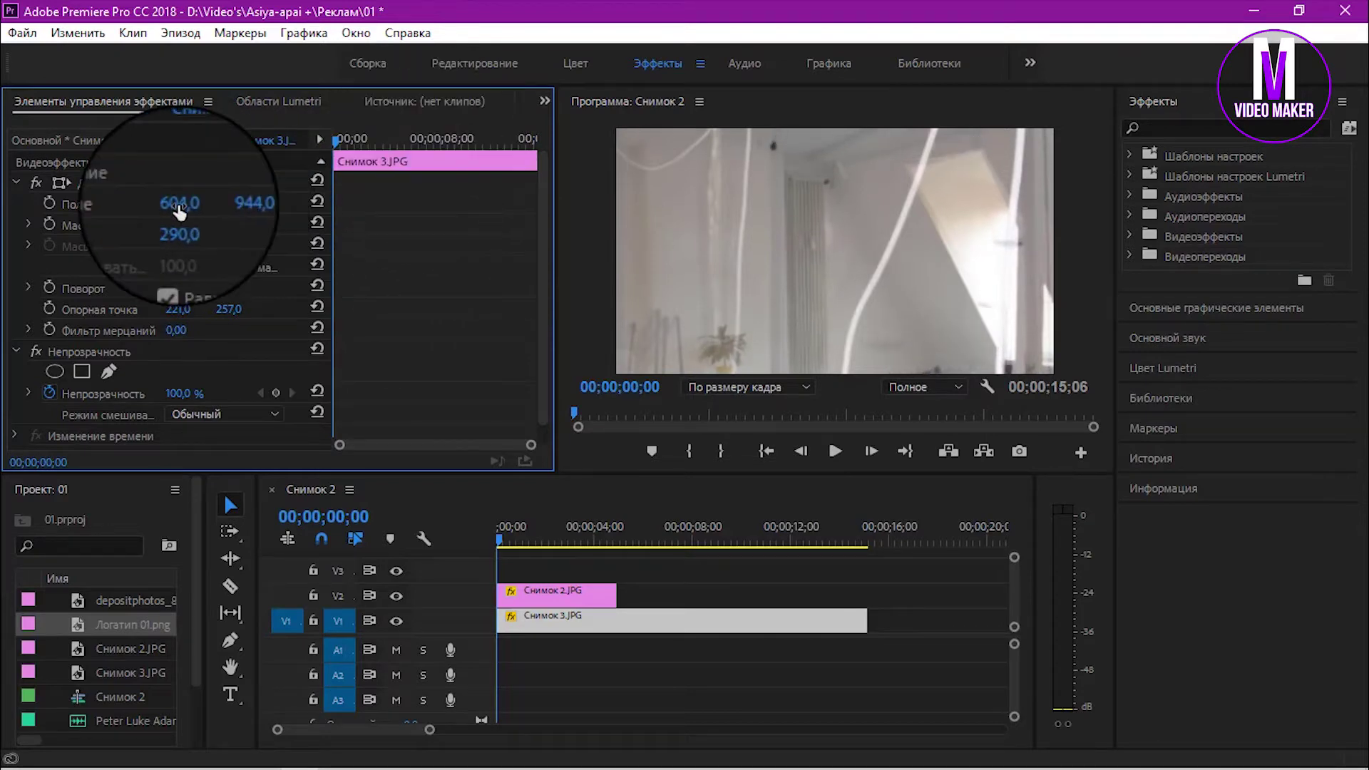
{"action": "mouse_move", "coordinate": [184, 206]}
{"action": "left_mouse_down"}
{"action": "mouse_move", "coordinate": [218, 200]}
{"action": "mouse_move", "coordinate": [186, 200]}
{"action": "left_mouse_up"}
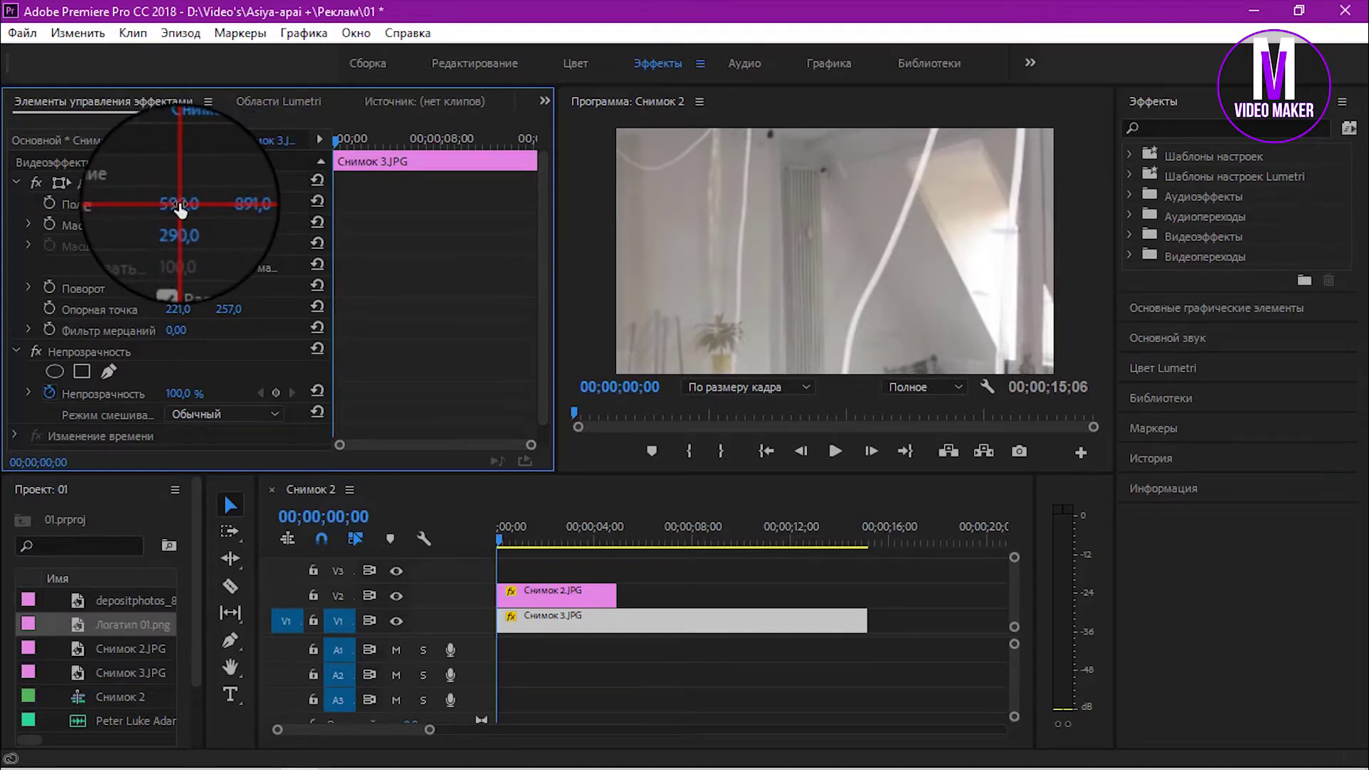
{"action": "left_click_drag", "start_coordinate": [153, 289], "coordinate": [163, 289]}
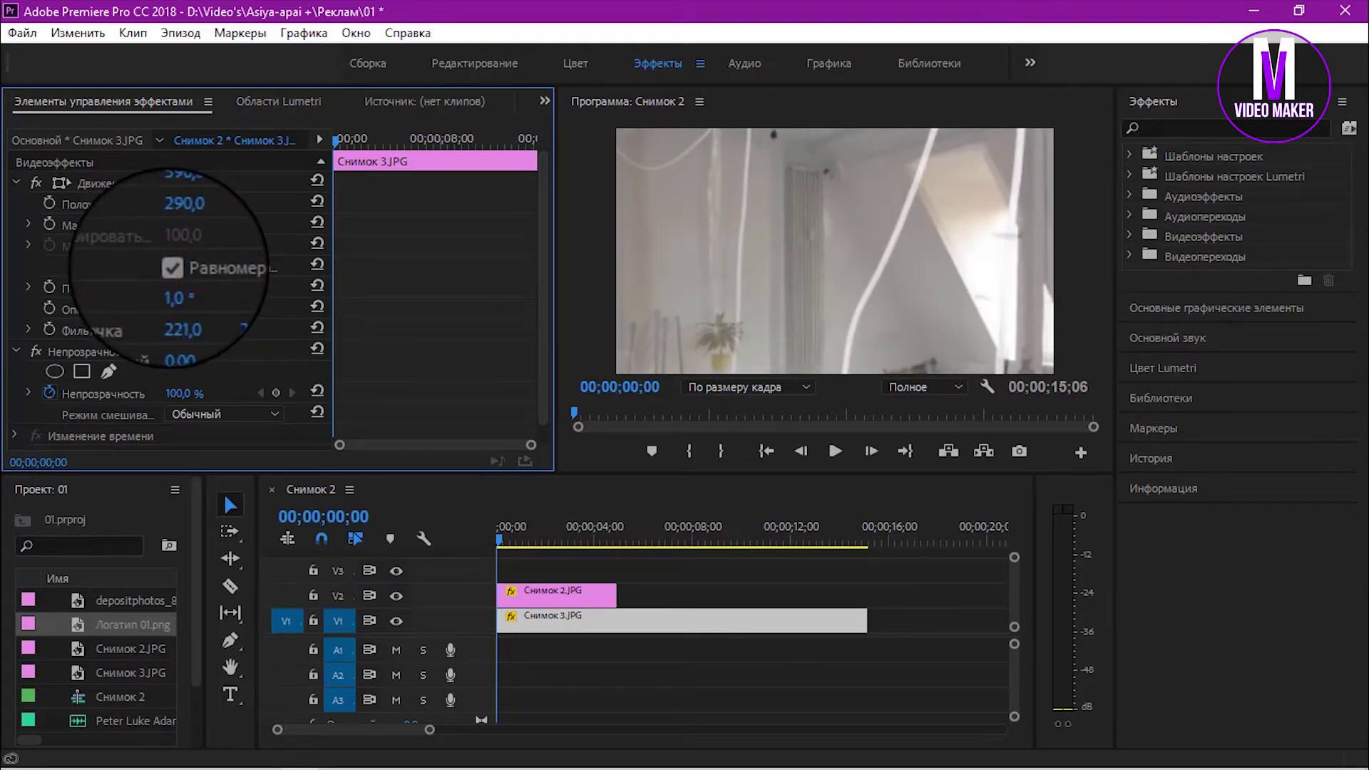
{"action": "left_click", "coordinate": [182, 205]}
{"action": "left_click_drag", "start_coordinate": [183, 205], "coordinate": [191, 205]}
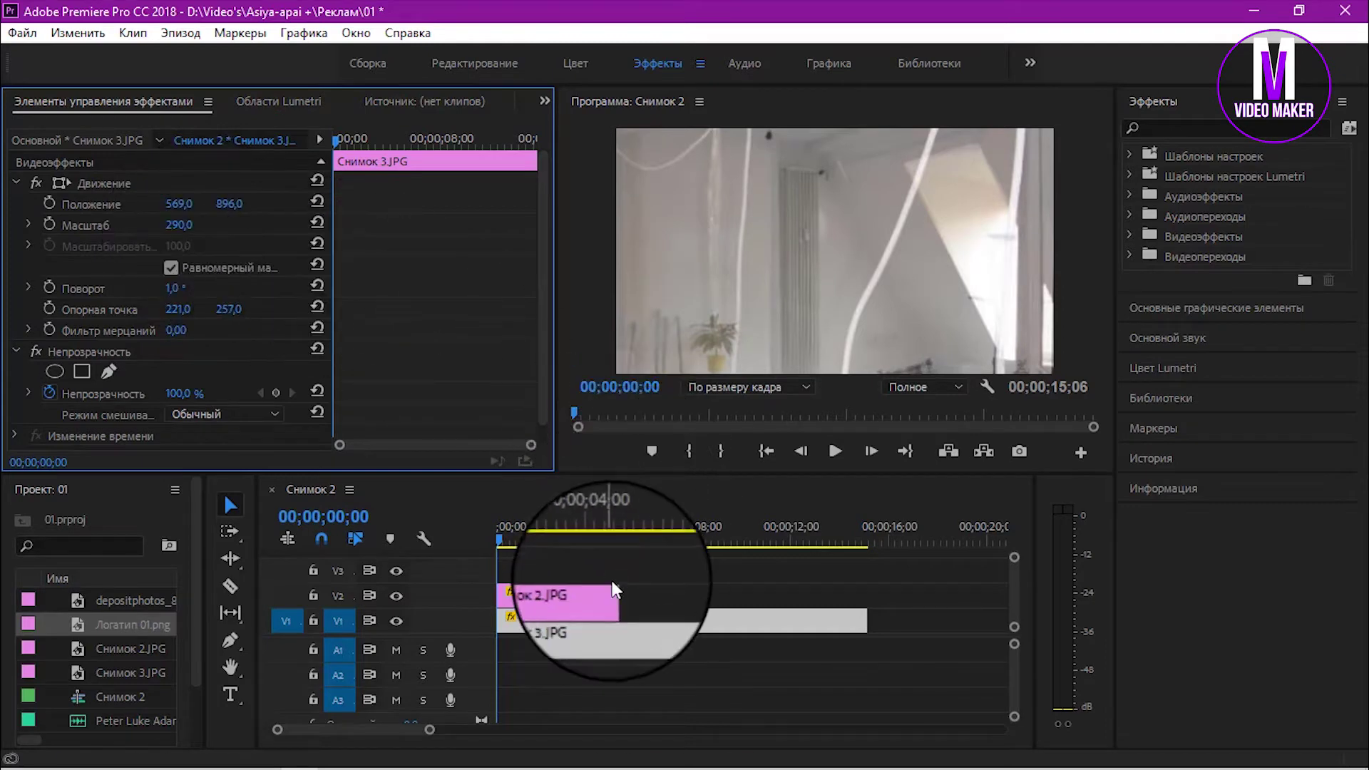
Step: Reset the opacity of the Снимок 2.JPG clip to 100% and set the playhead to 00;00;01;14
{"action": "left_click", "coordinate": [576, 592]}
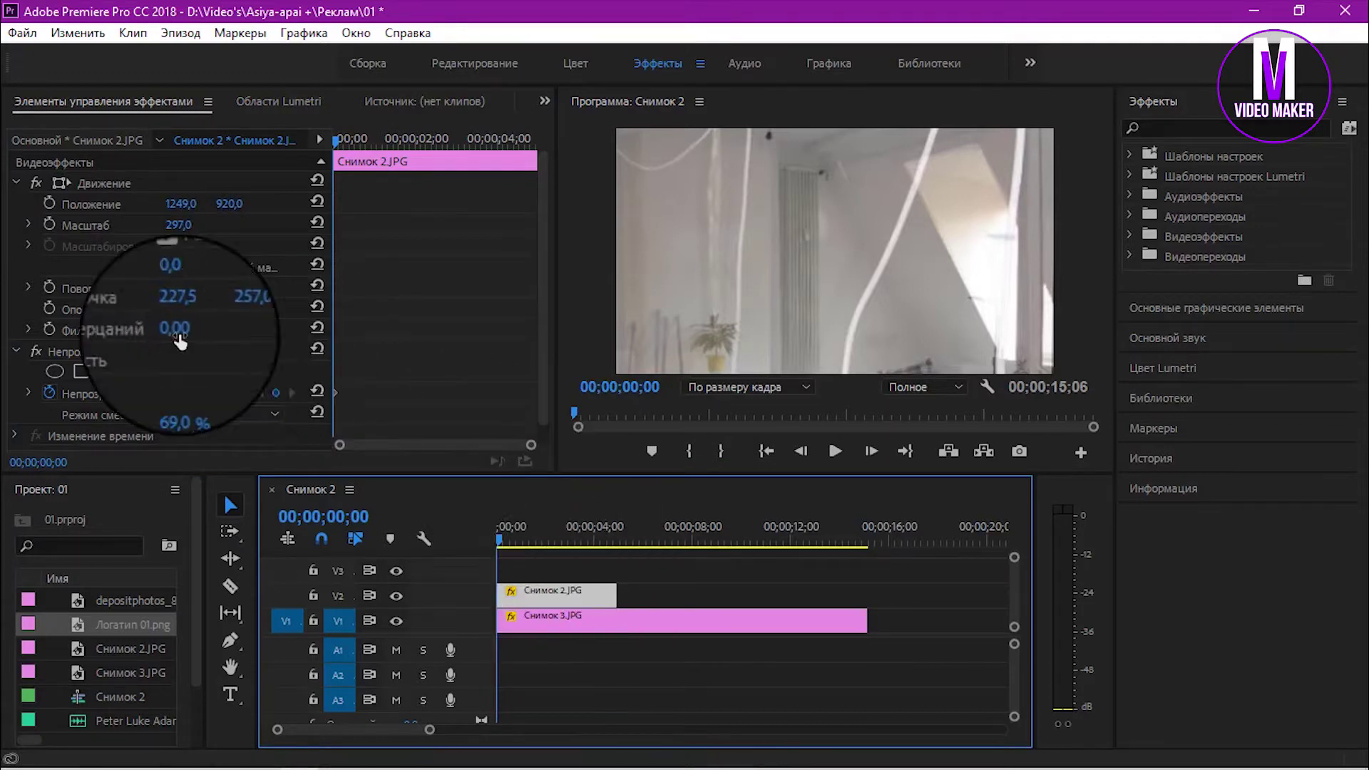
{"action": "left_click", "coordinate": [315, 388]}
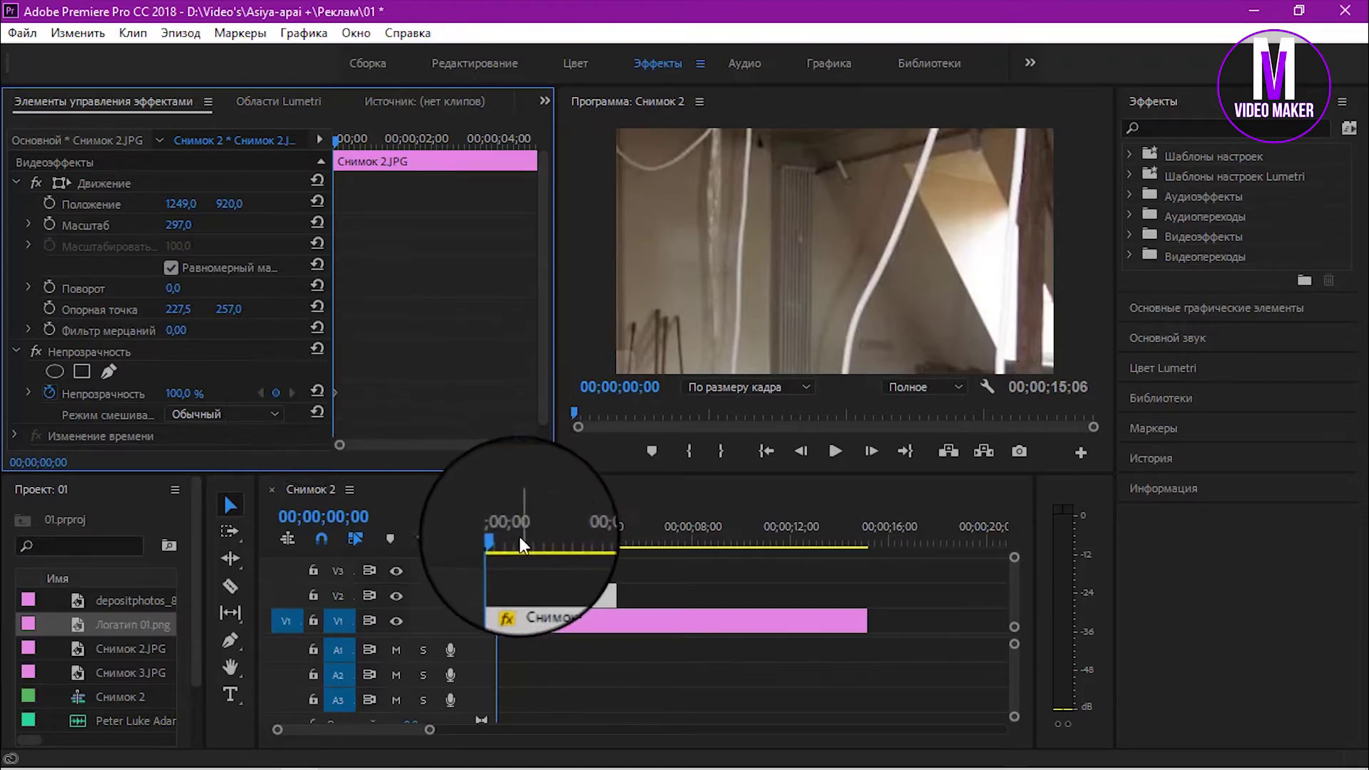
{"action": "left_click_drag", "start_coordinate": [500, 539], "coordinate": [534, 541]}
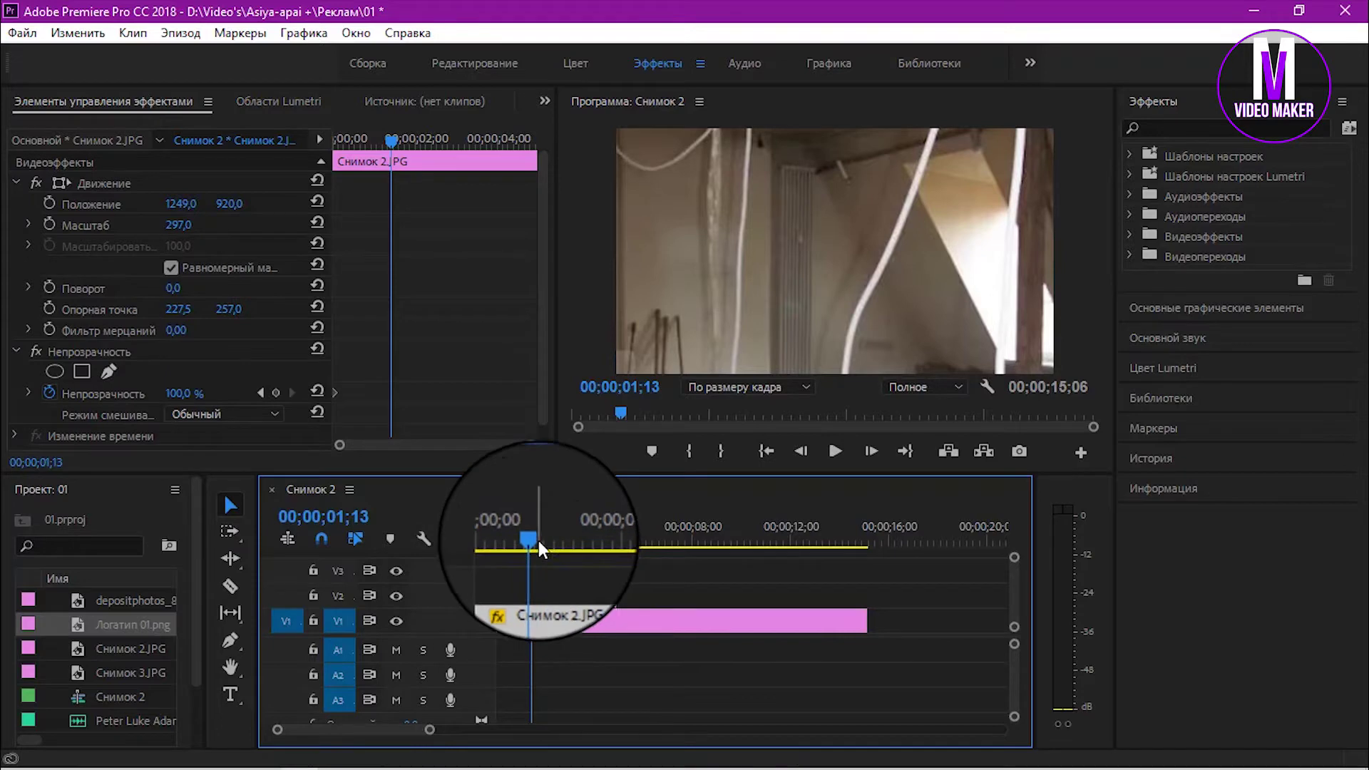
{"action": "left_click_drag", "start_coordinate": [534, 541], "coordinate": [533, 540]}
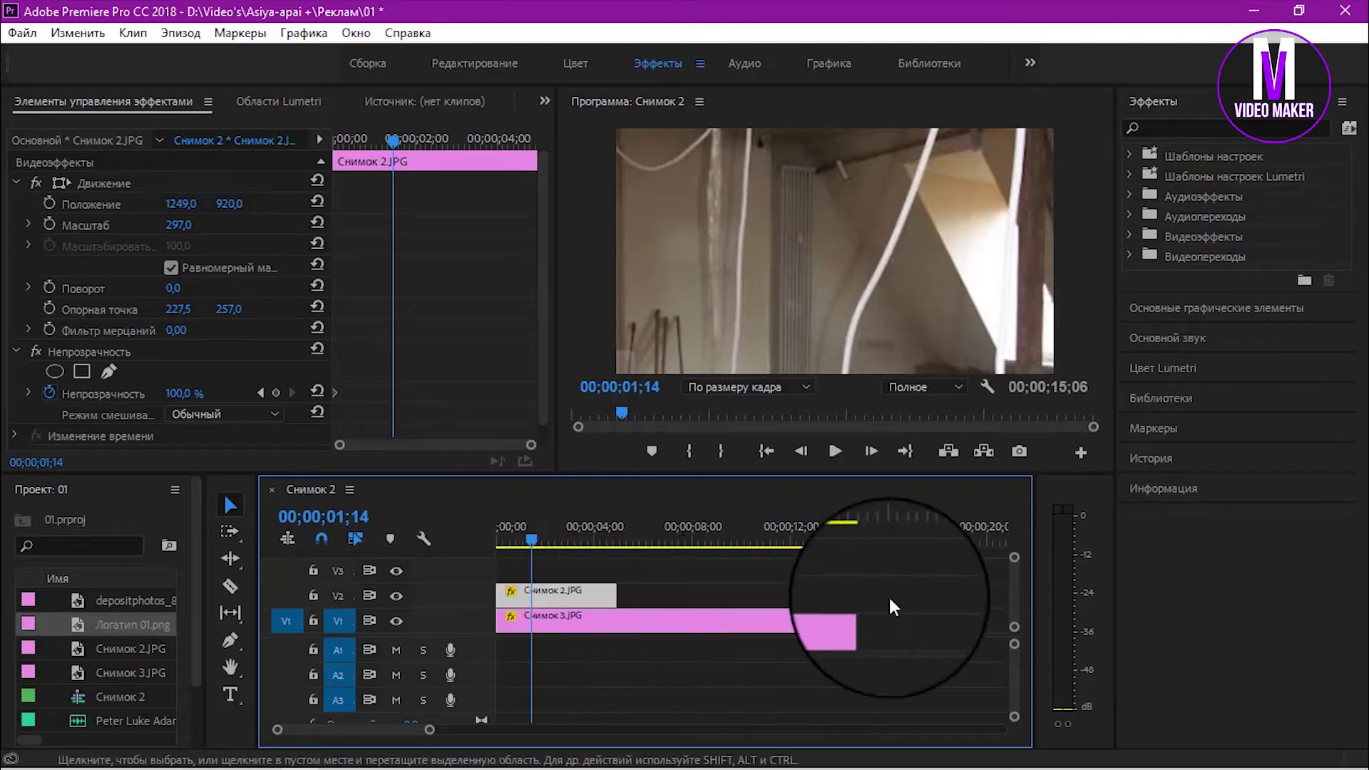
Step: Apply the Вытеснение video transition to the end of Снимок 2.JPG and extend its start back to 00;00;01;14, for a duration of 00;00;03;15
{"action": "left_click", "coordinate": [1131, 253]}
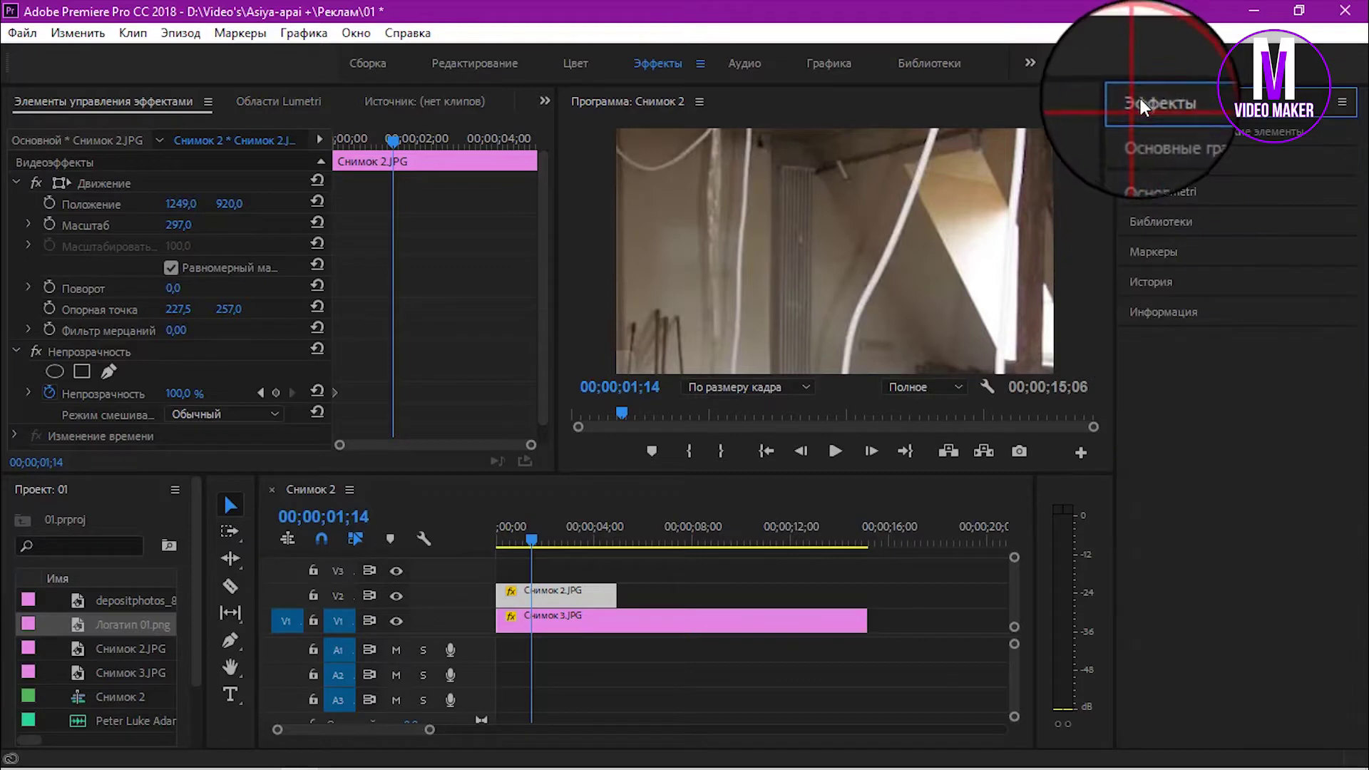
{"action": "left_click", "coordinate": [1141, 97]}
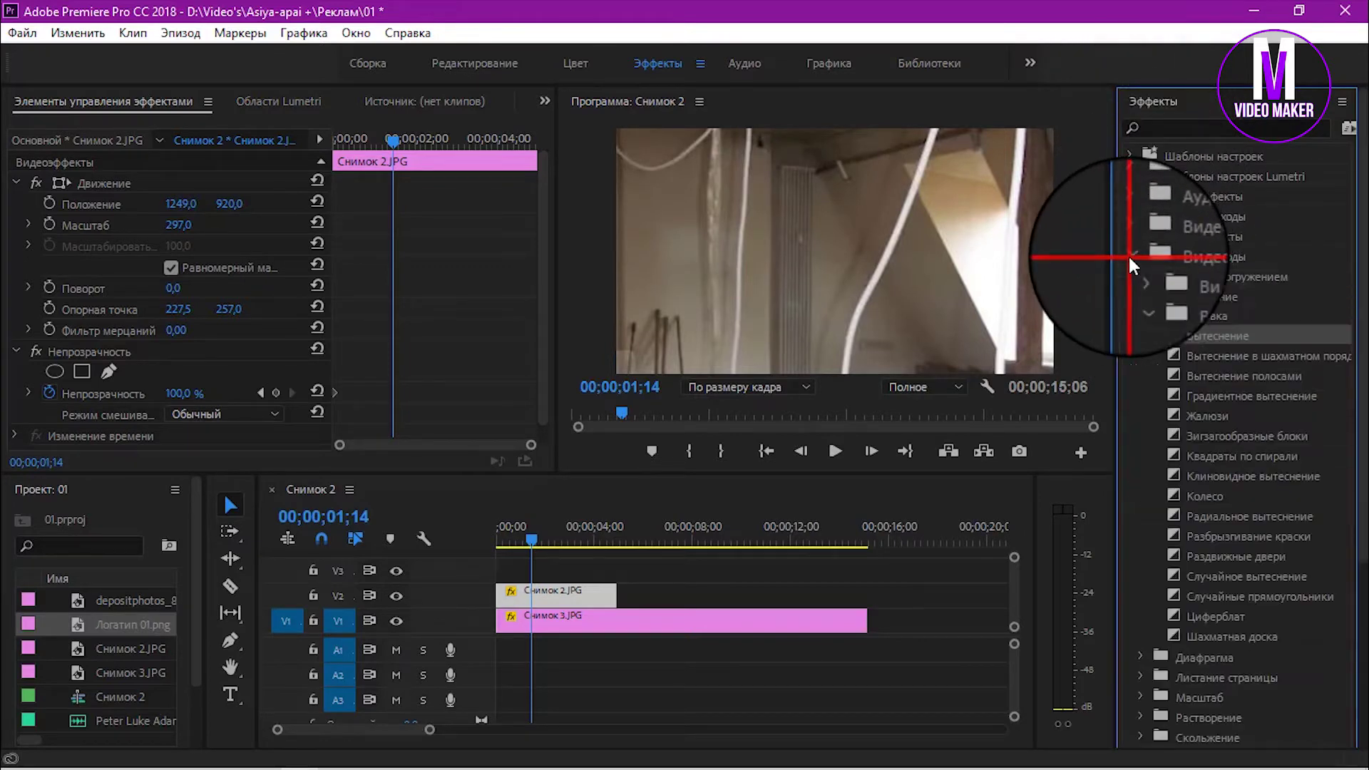
{"action": "left_click", "coordinate": [1143, 289]}
{"action": "left_click", "coordinate": [1141, 291]}
{"action": "left_click_drag", "start_coordinate": [1170, 333], "coordinate": [619, 602]}
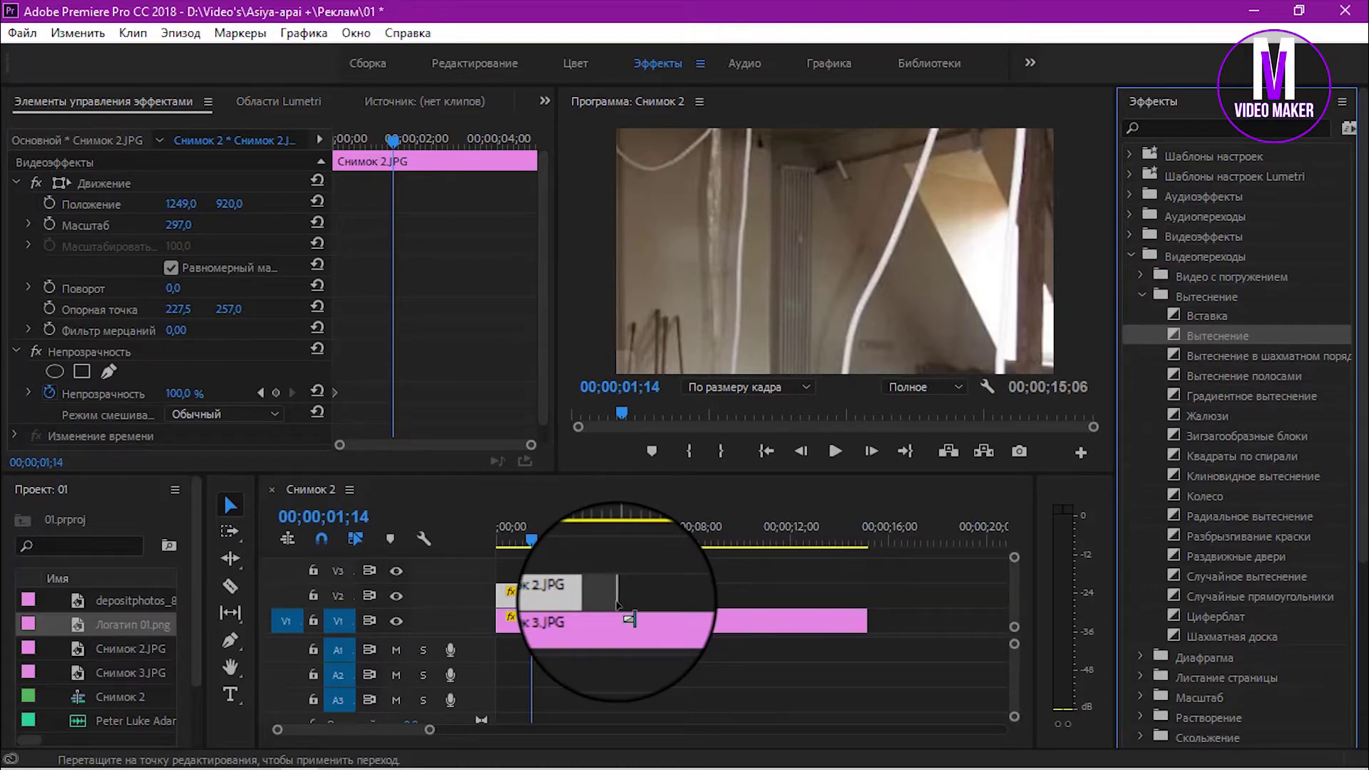
{"action": "left_click_drag", "start_coordinate": [617, 604], "coordinate": [594, 596]}
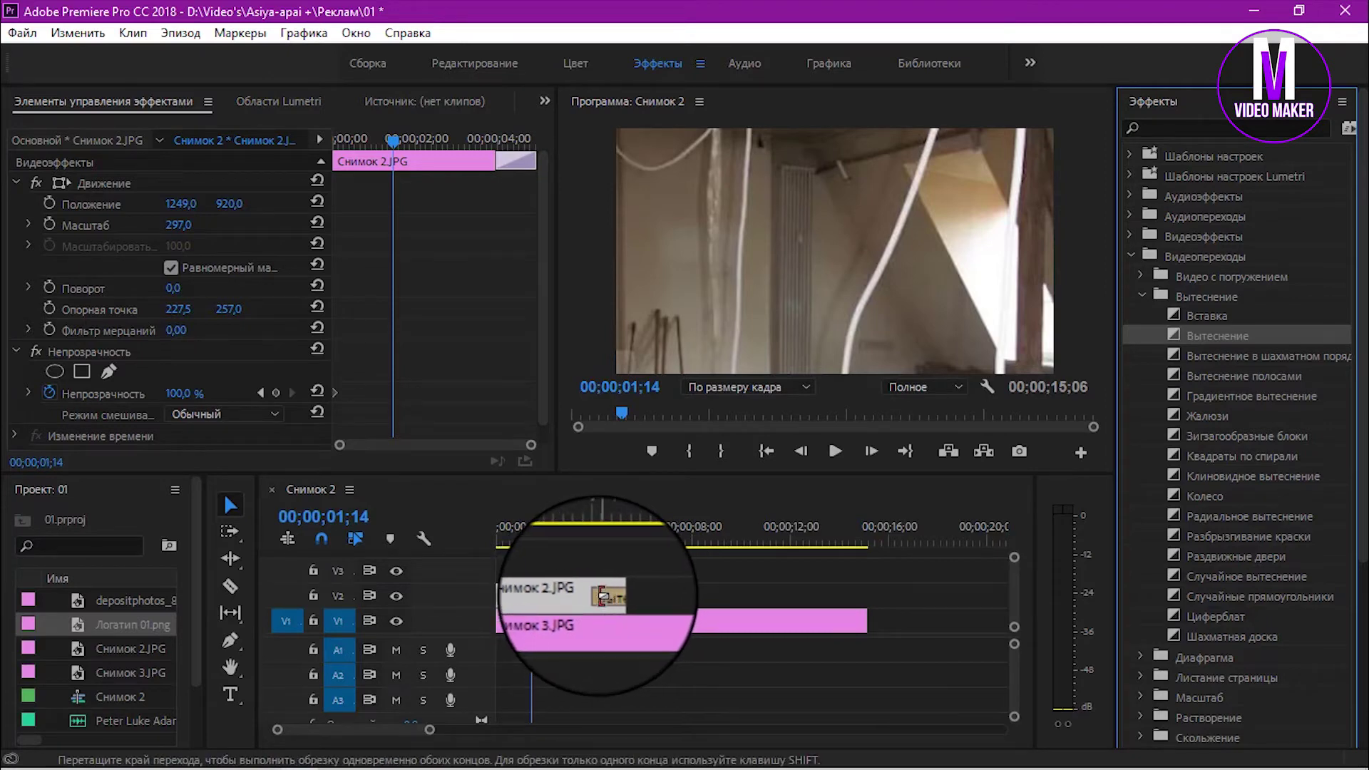
{"action": "left_click_drag", "start_coordinate": [601, 594], "coordinate": [539, 597]}
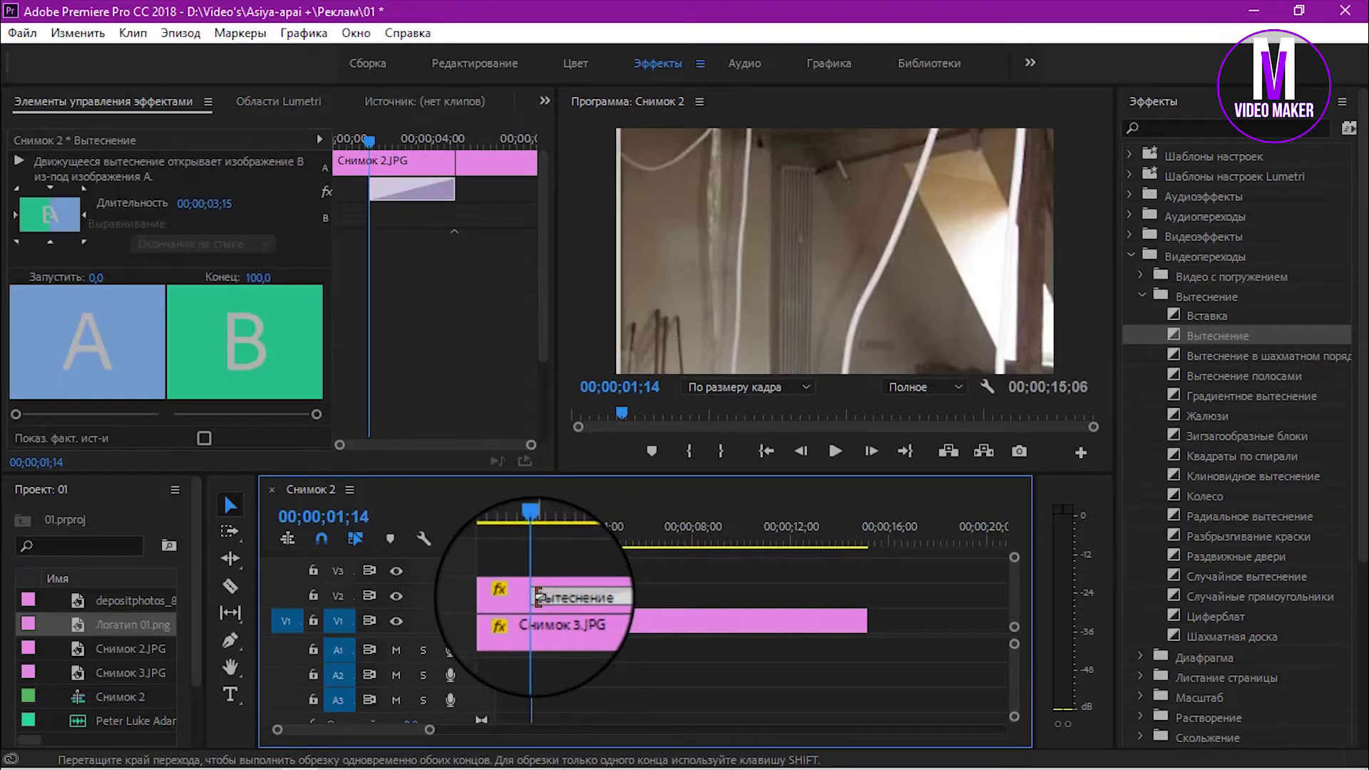
Step: Play the sequence from the start to check the wipe between the two room photos, then return to the beginning
{"action": "mouse_move", "coordinate": [503, 531]}
{"action": "left_mouse_down"}
{"action": "mouse_move", "coordinate": [630, 550]}
{"action": "mouse_move", "coordinate": [501, 542]}
{"action": "left_mouse_up"}
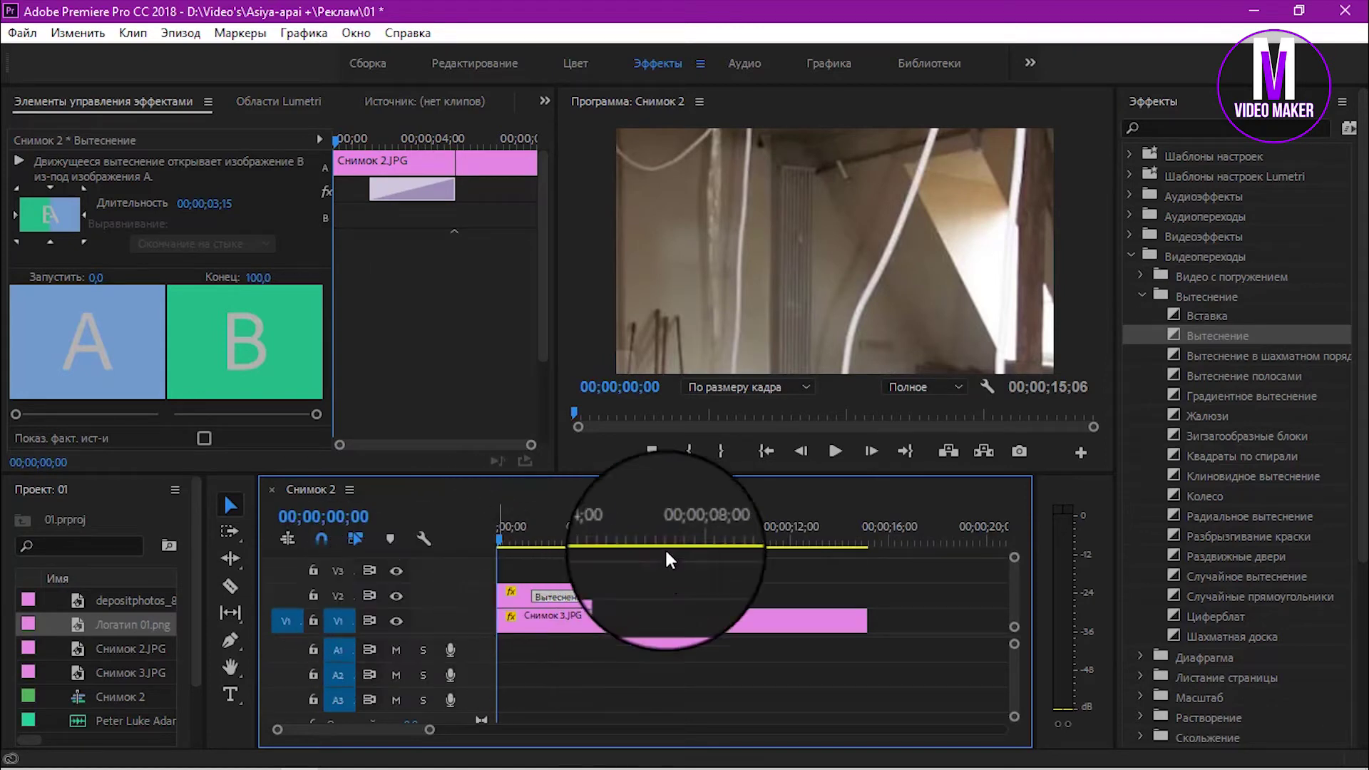
{"action": "left_click", "coordinate": [837, 450]}
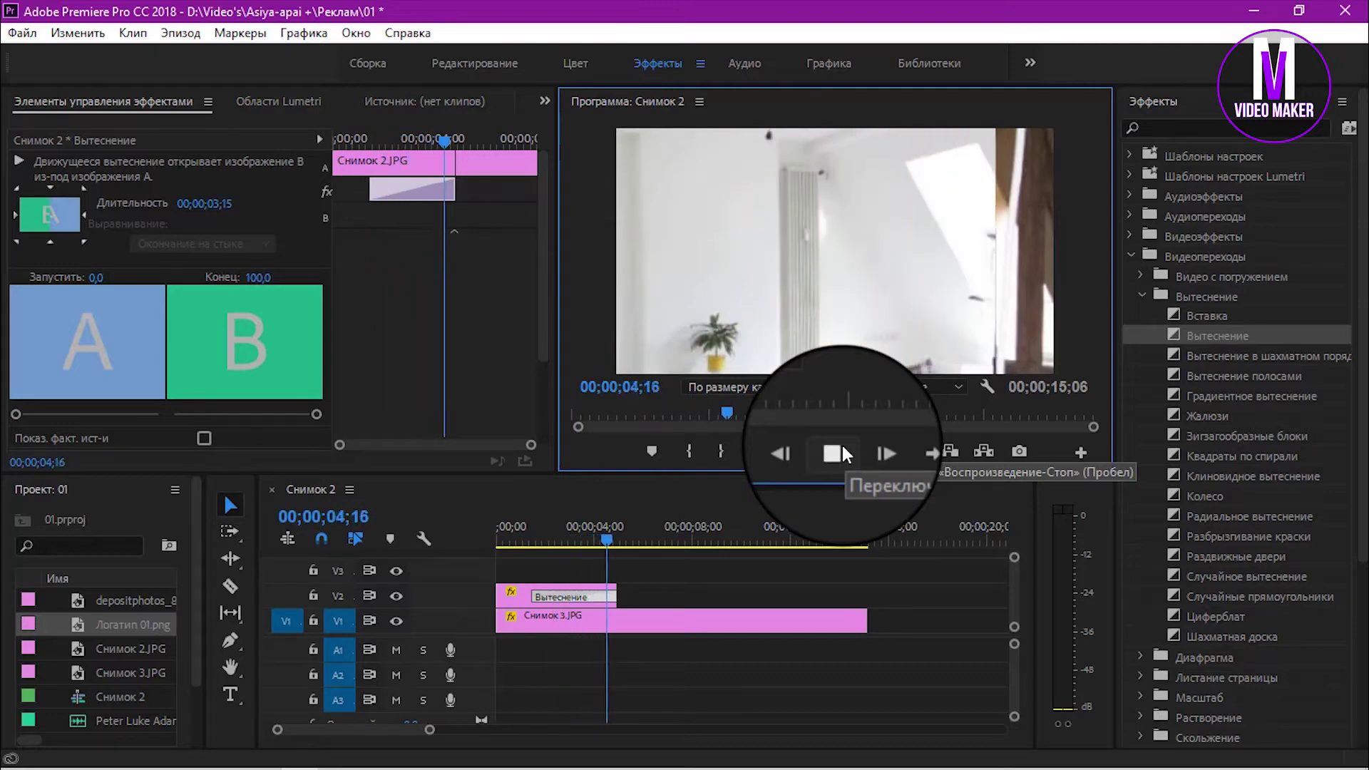
{"action": "left_click", "coordinate": [840, 453]}
{"action": "left_click_drag", "start_coordinate": [619, 542], "coordinate": [503, 529]}
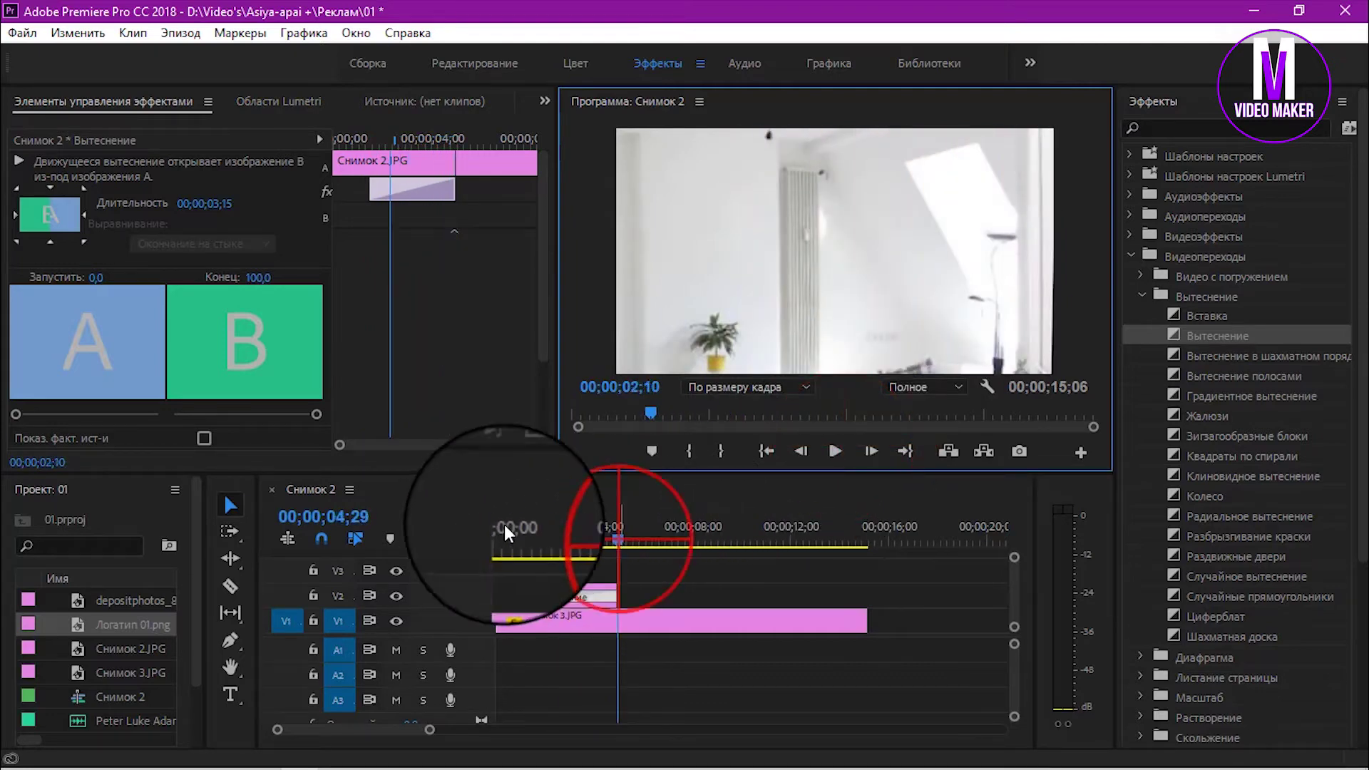
{"action": "left_click", "coordinate": [504, 531]}
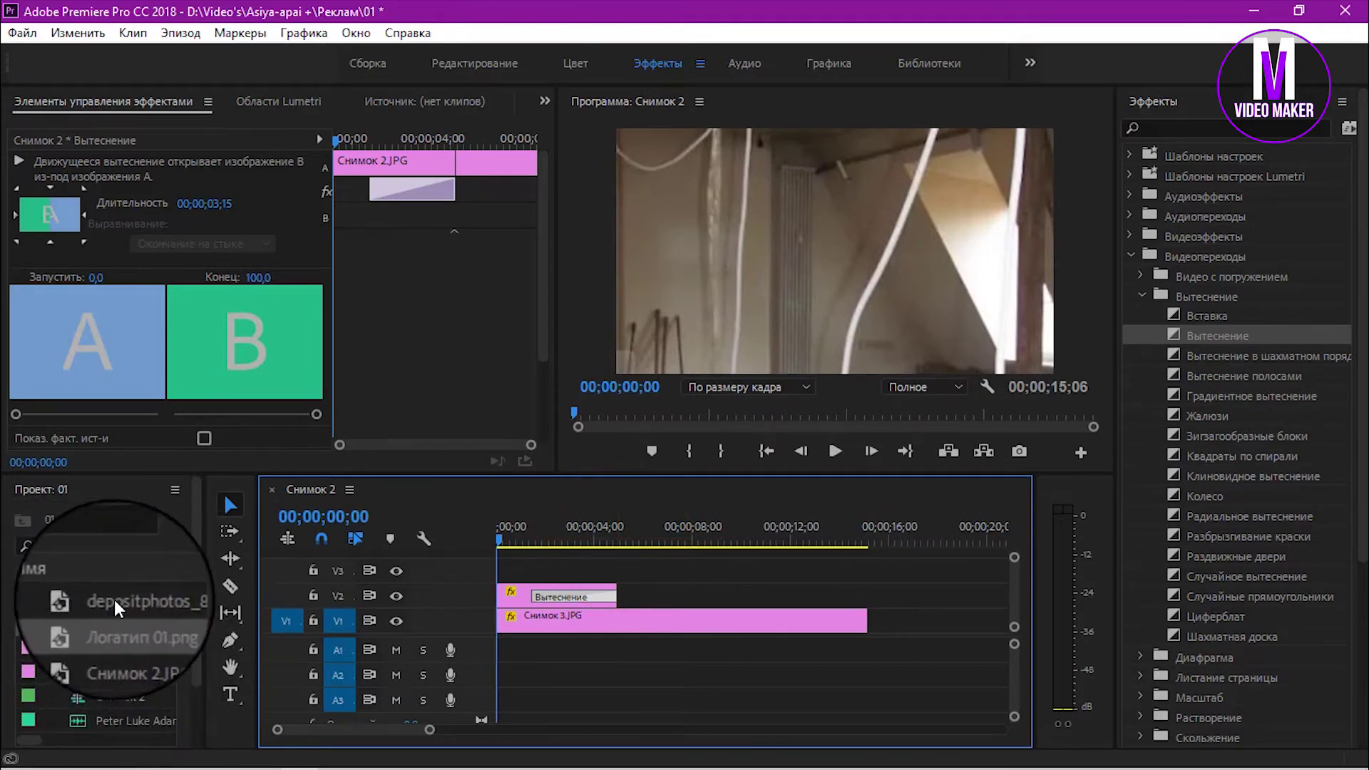
Step: Place the depositphotos painter picture on V3 at the start of the wipe and move it off the frame's left edge to position -204, 540
{"action": "left_click", "coordinate": [191, 592]}
{"action": "mouse_move", "coordinate": [191, 592]}
{"action": "left_mouse_down"}
{"action": "mouse_move", "coordinate": [649, 557]}
{"action": "mouse_move", "coordinate": [567, 574]}
{"action": "mouse_move", "coordinate": [529, 537]}
{"action": "mouse_move", "coordinate": [559, 536]}
{"action": "mouse_move", "coordinate": [536, 538]}
{"action": "left_mouse_up"}
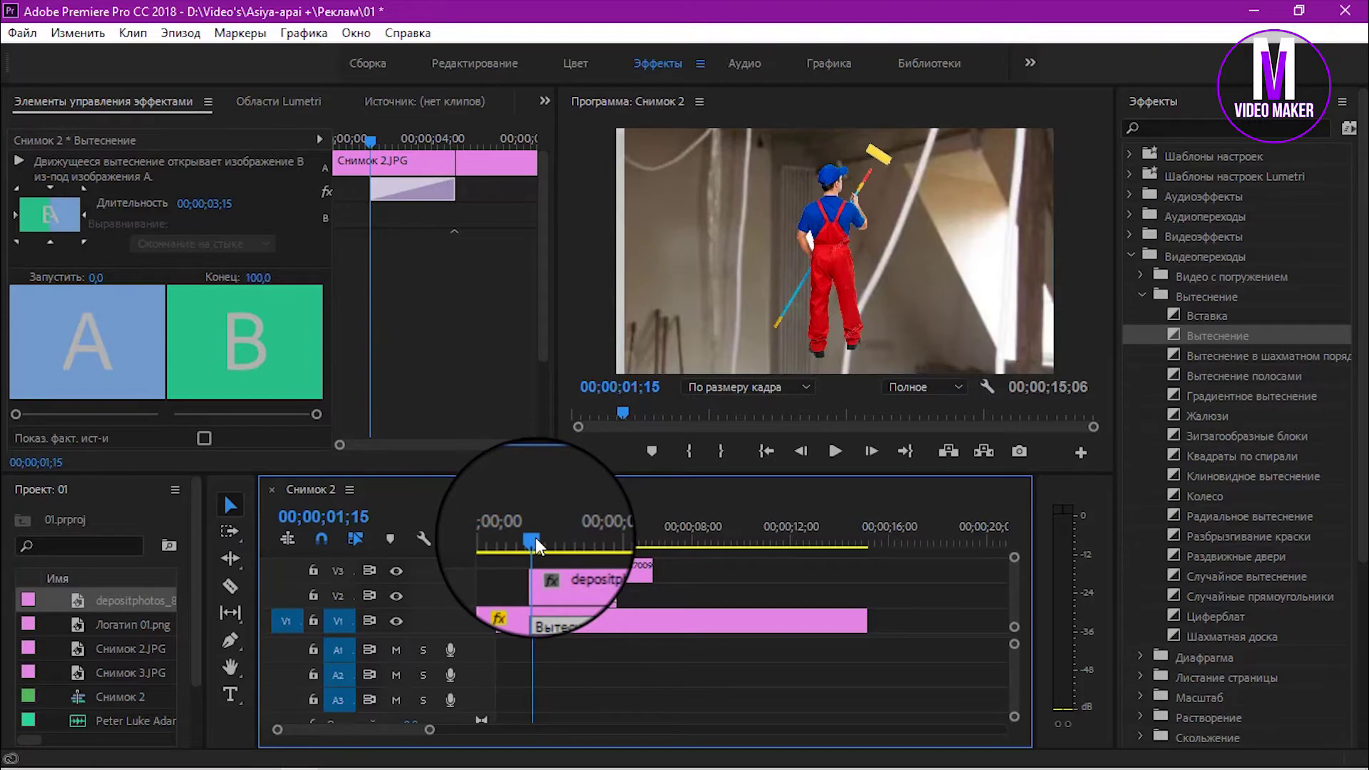
{"action": "left_click", "coordinate": [549, 566]}
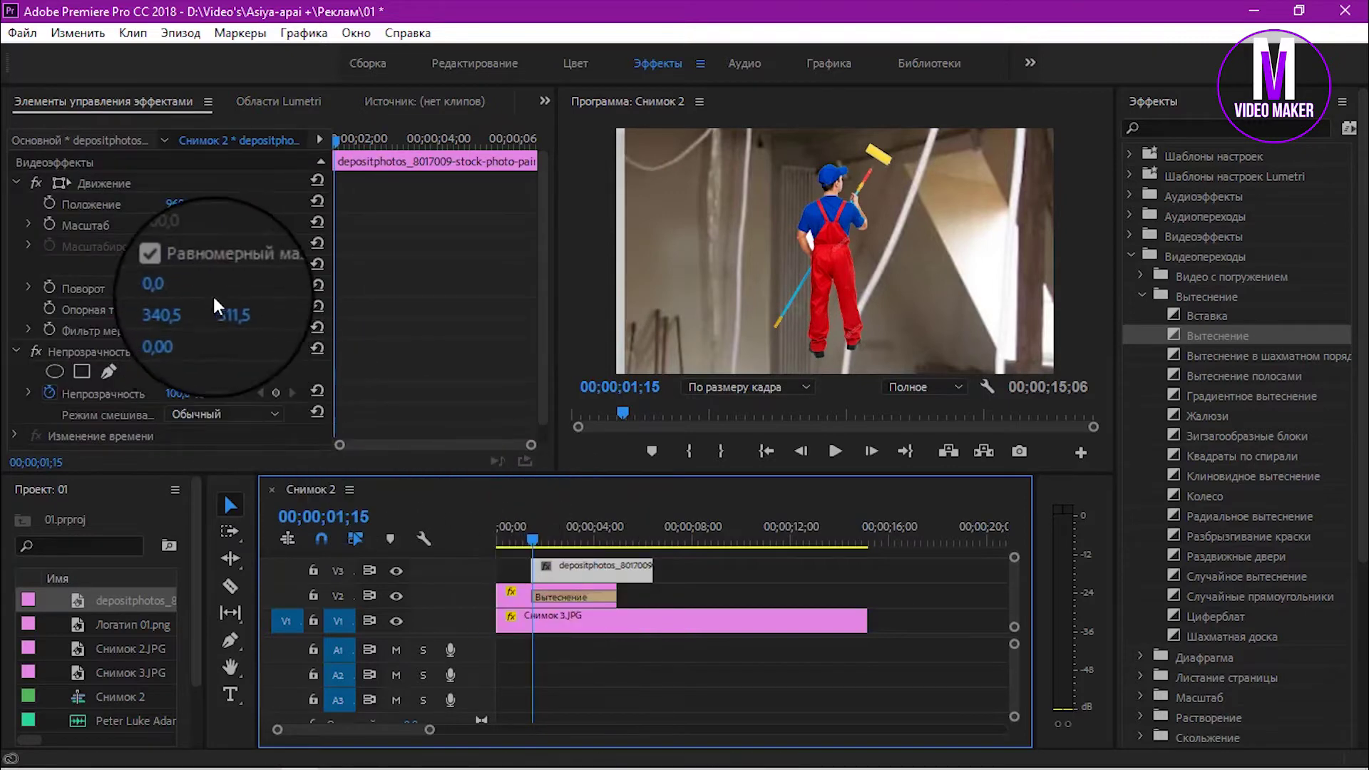
{"action": "left_click_drag", "start_coordinate": [178, 210], "coordinate": [42, 210]}
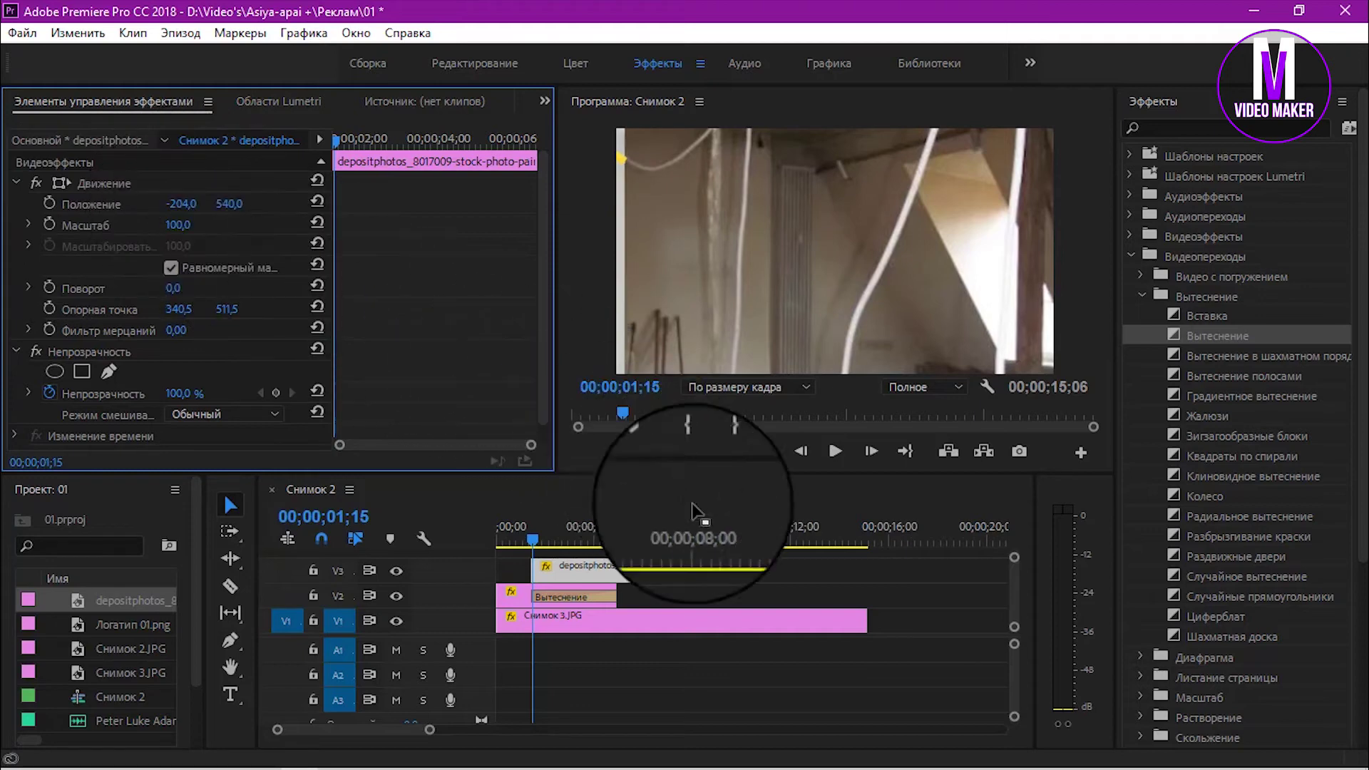
Step: Animate the painter's position with keyframes from -204, 540 at 00;00;01;14 to 2239, 540 at 00;00;06;05
{"action": "left_click", "coordinate": [622, 537]}
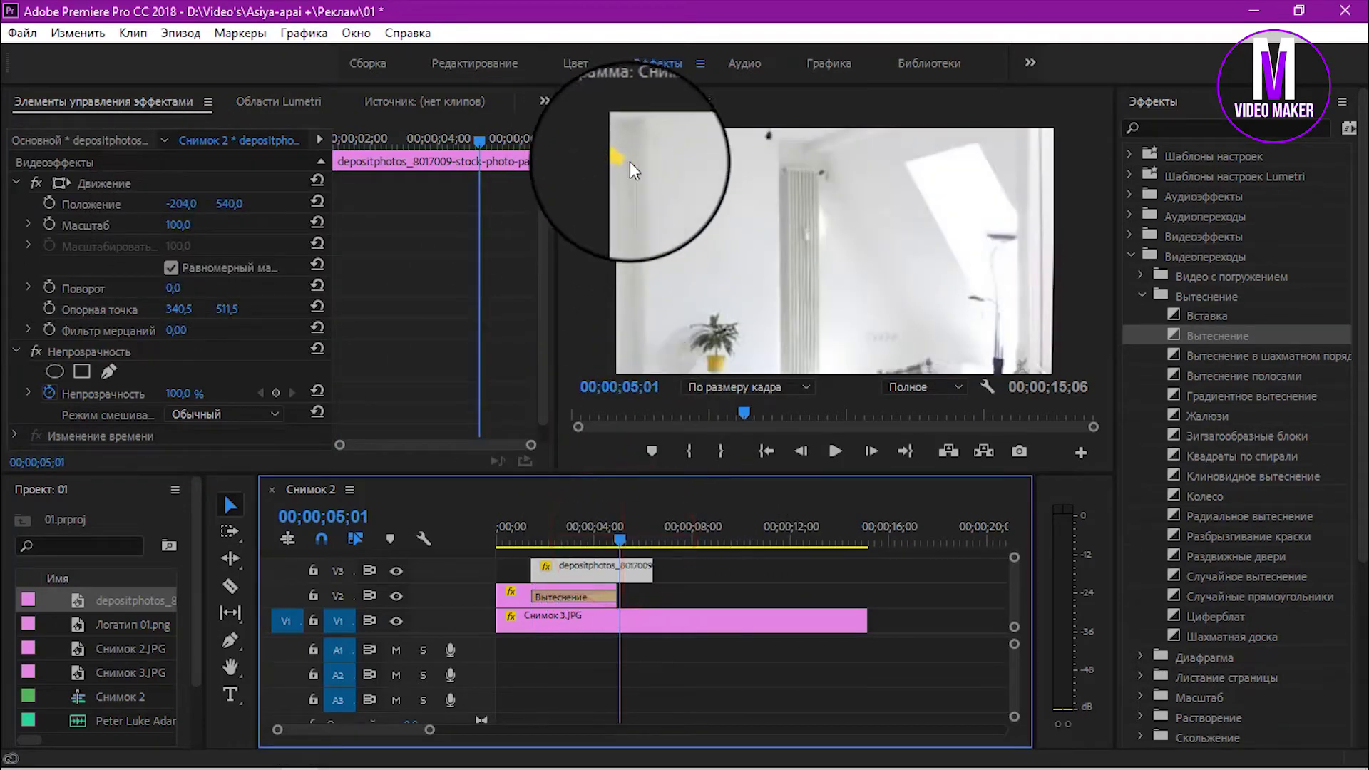
{"action": "left_click_drag", "start_coordinate": [619, 536], "coordinate": [536, 538]}
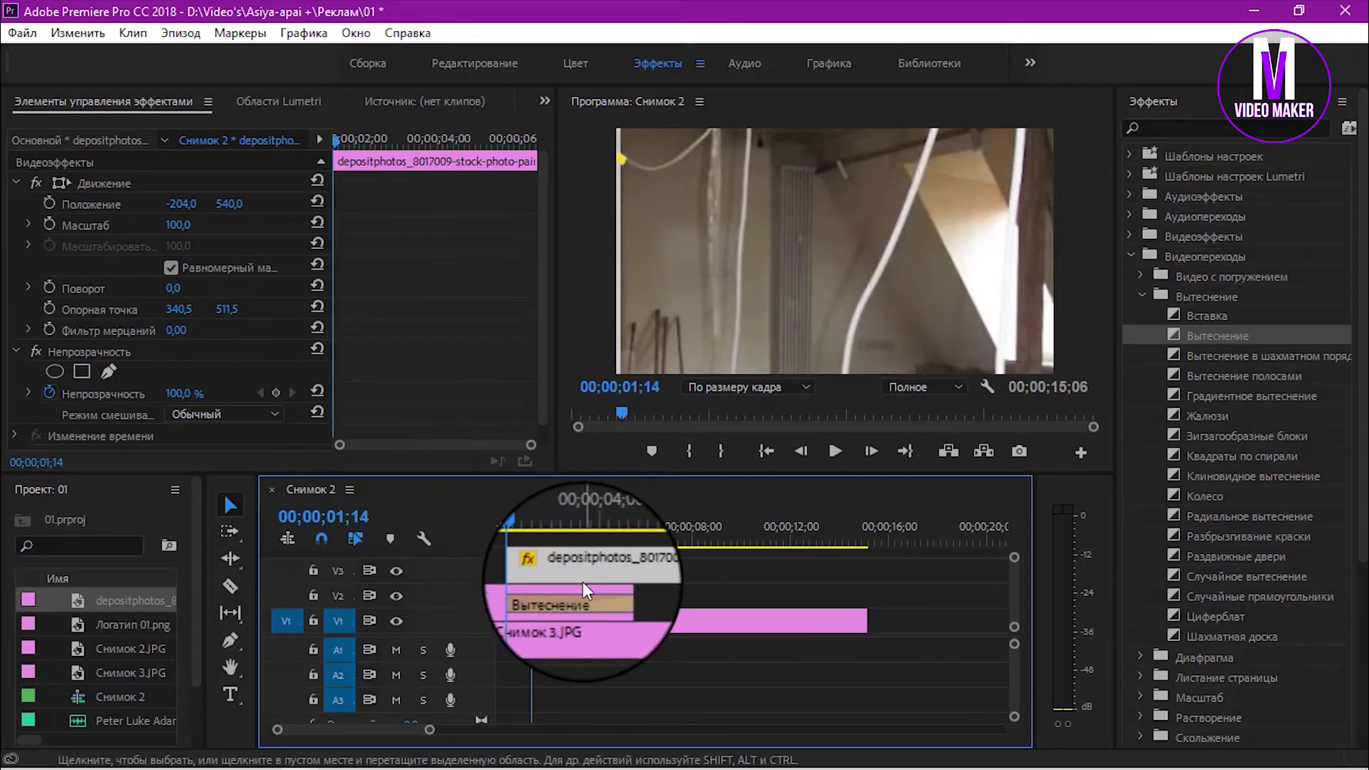
{"action": "left_click", "coordinate": [52, 201]}
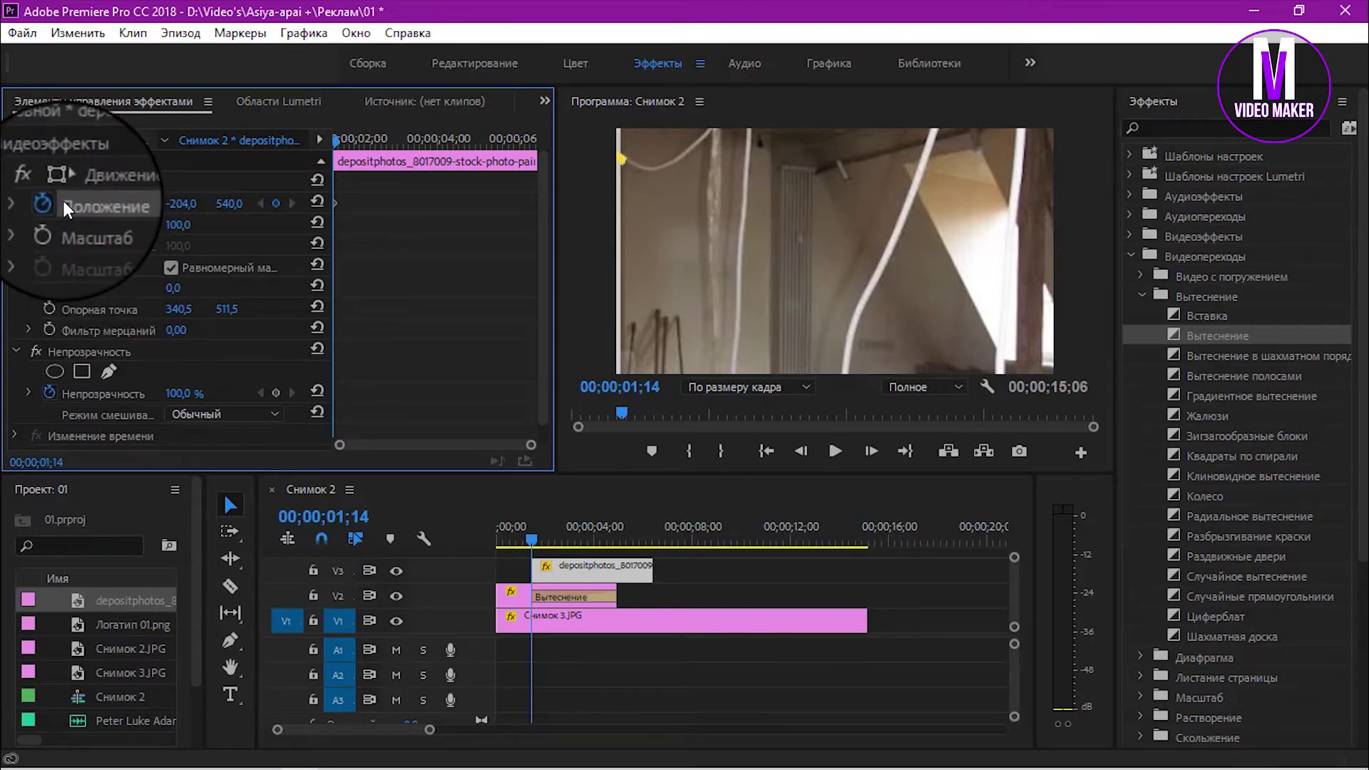
{"action": "left_click_drag", "start_coordinate": [534, 541], "coordinate": [646, 541]}
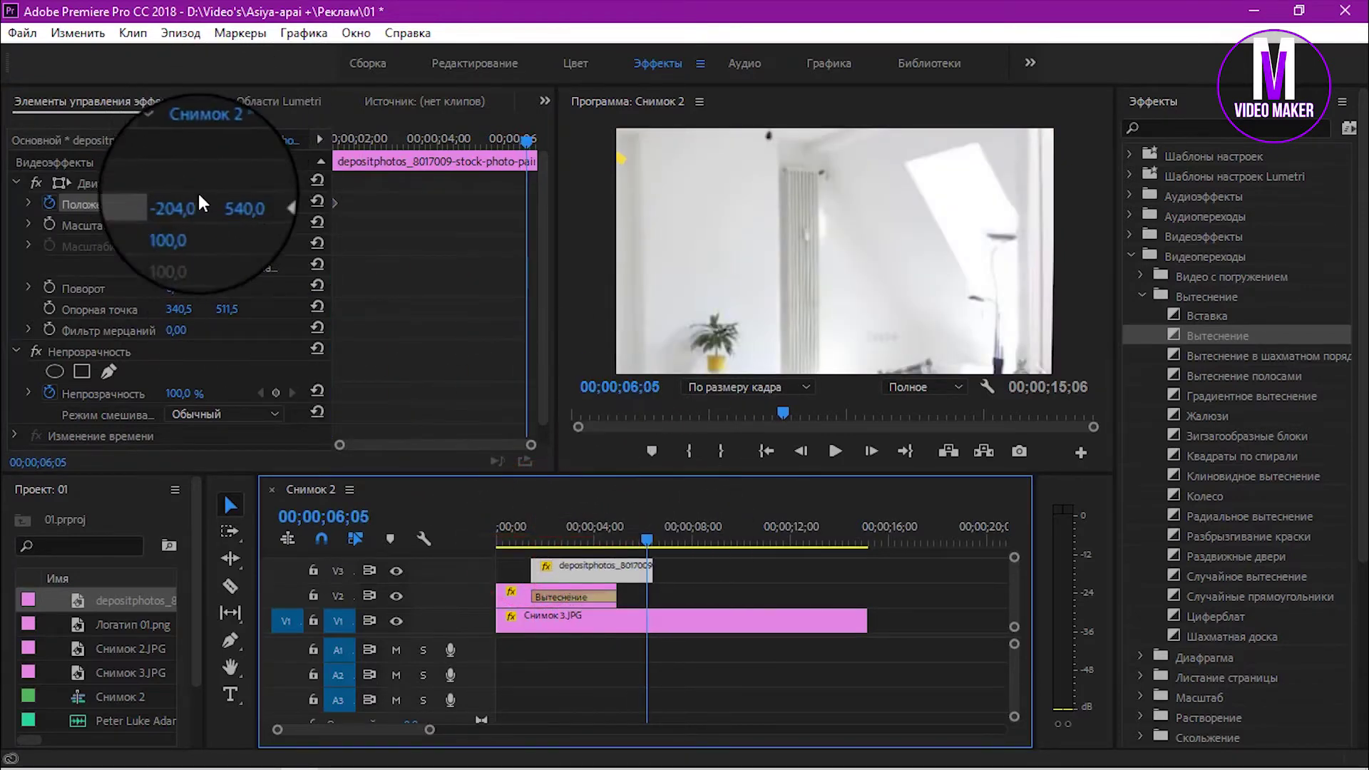
{"action": "mouse_move", "coordinate": [182, 207]}
{"action": "left_mouse_down"}
{"action": "mouse_move", "coordinate": [285, 206]}
{"action": "mouse_move", "coordinate": [189, 206]}
{"action": "left_mouse_up"}
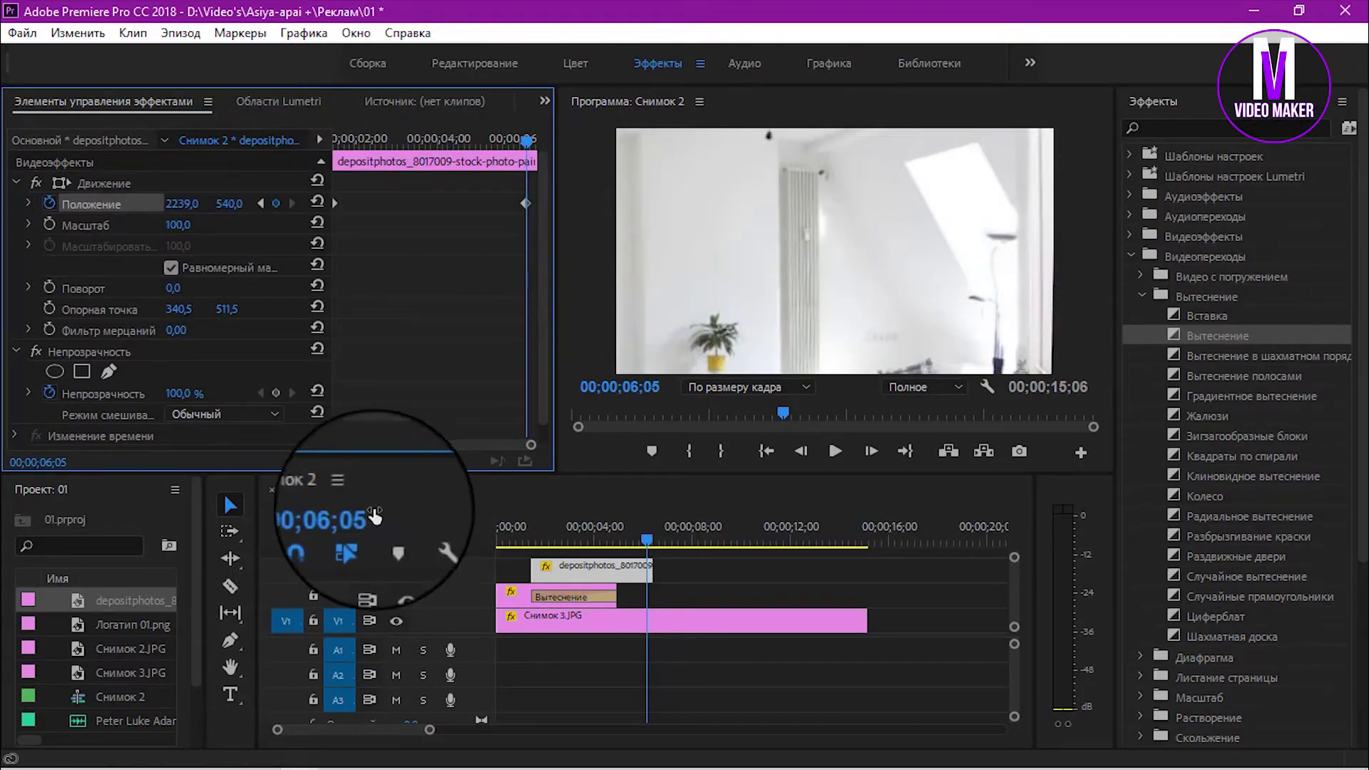
Step: Play the sequence from the start to check the painter's movement across the room
{"action": "left_click", "coordinate": [499, 534]}
{"action": "left_click", "coordinate": [498, 533]}
{"action": "left_click", "coordinate": [836, 452]}
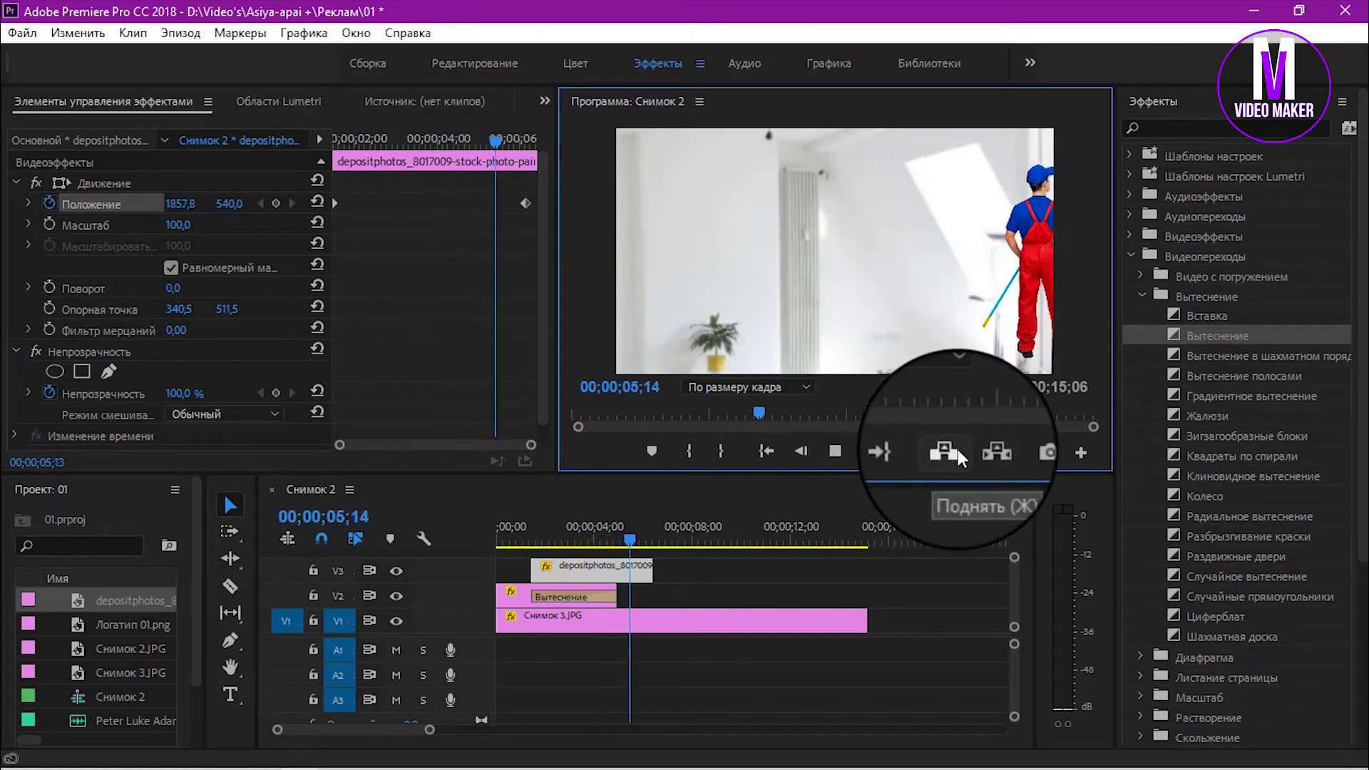
{"action": "left_click", "coordinate": [836, 452]}
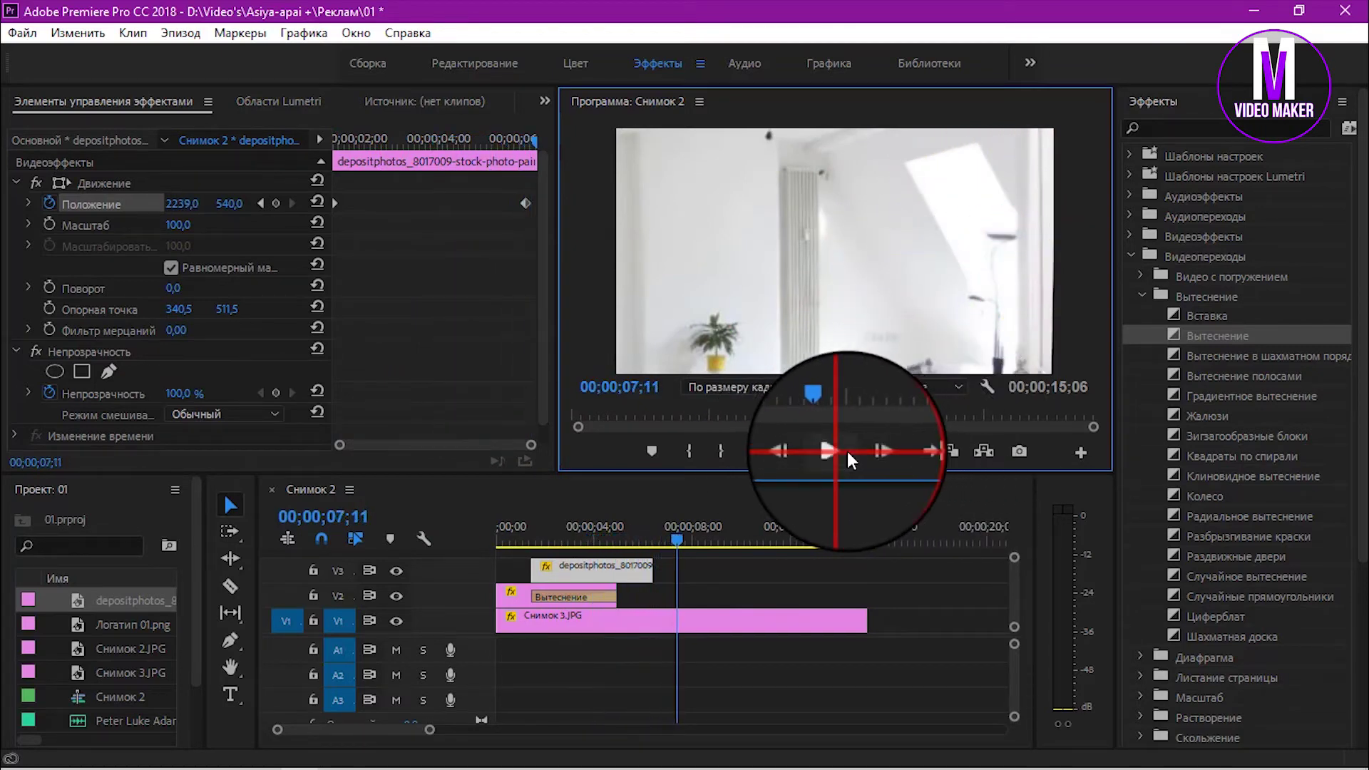
Step: Add a position keyframe at 00;00;04;23 that shifts the painter farther right with the wipe edge, and preview the sequence
{"action": "left_click_drag", "start_coordinate": [678, 540], "coordinate": [612, 546]}
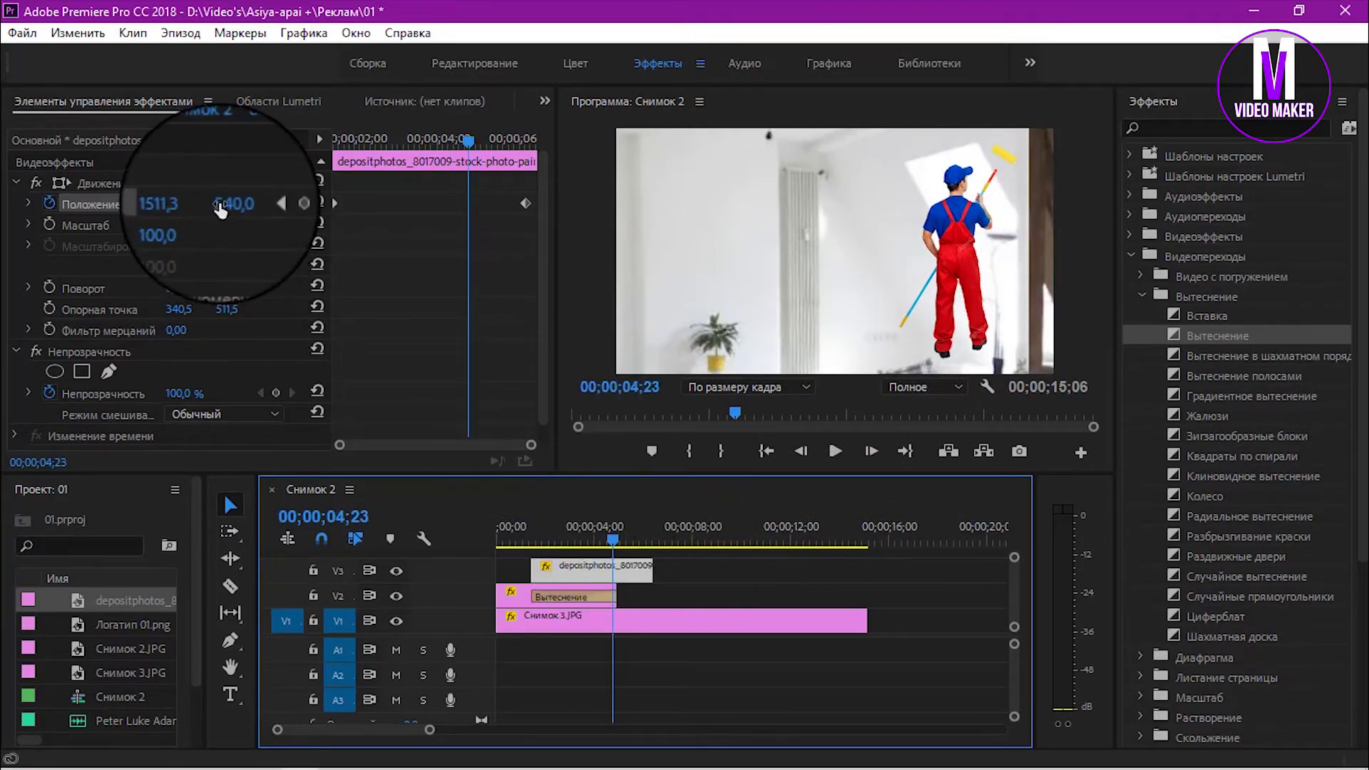
{"action": "left_click_drag", "start_coordinate": [178, 204], "coordinate": [242, 207]}
{"action": "left_click_drag", "start_coordinate": [612, 540], "coordinate": [500, 540]}
{"action": "left_click", "coordinate": [834, 451]}
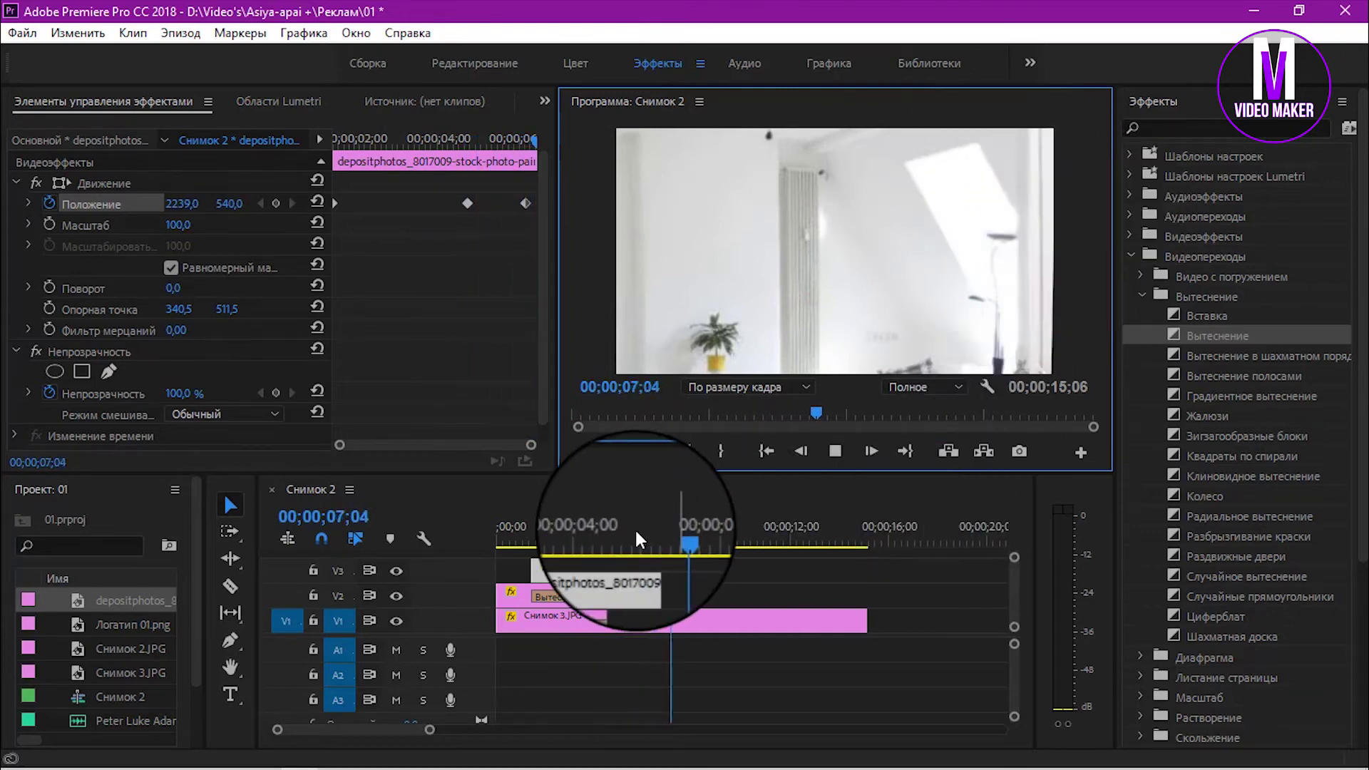
{"action": "left_click_drag", "start_coordinate": [509, 526], "coordinate": [449, 537]}
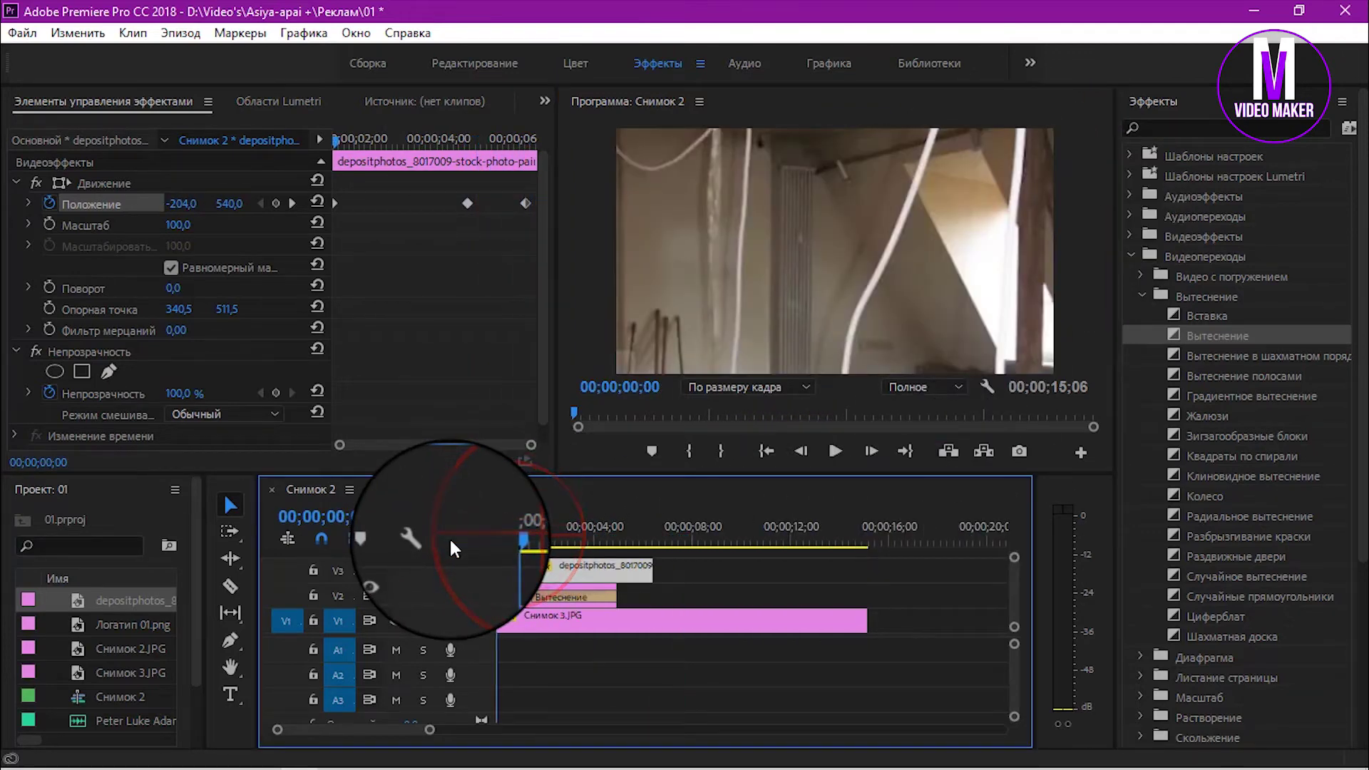
Step: Add a position keyframe at 00;00;02;10 that lowers the painter to a vertical position of 667
{"action": "mouse_move", "coordinate": [529, 545]}
{"action": "left_mouse_down"}
{"action": "mouse_move", "coordinate": [541, 527]}
{"action": "mouse_move", "coordinate": [530, 533]}
{"action": "mouse_move", "coordinate": [550, 536]}
{"action": "left_mouse_up"}
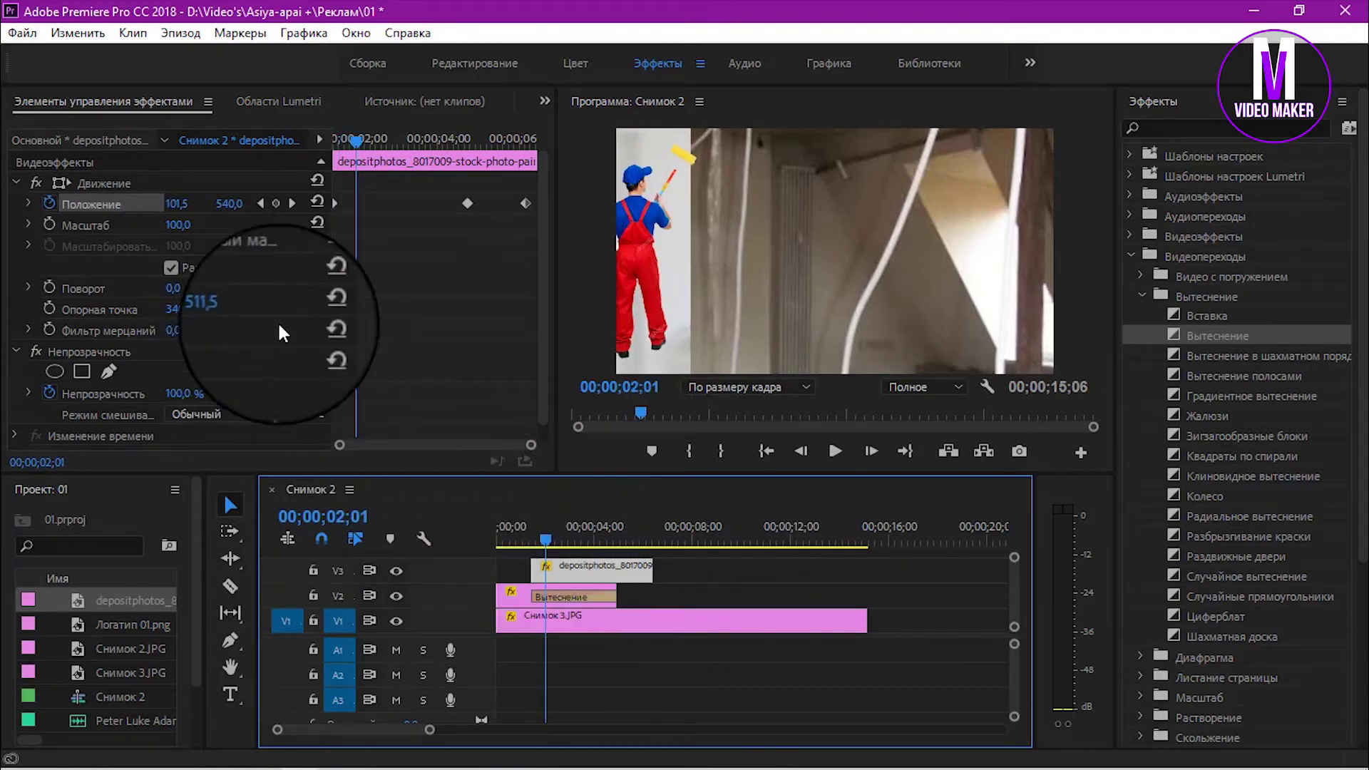
{"action": "left_click", "coordinate": [550, 538]}
{"action": "left_click_drag", "start_coordinate": [551, 537], "coordinate": [553, 538]}
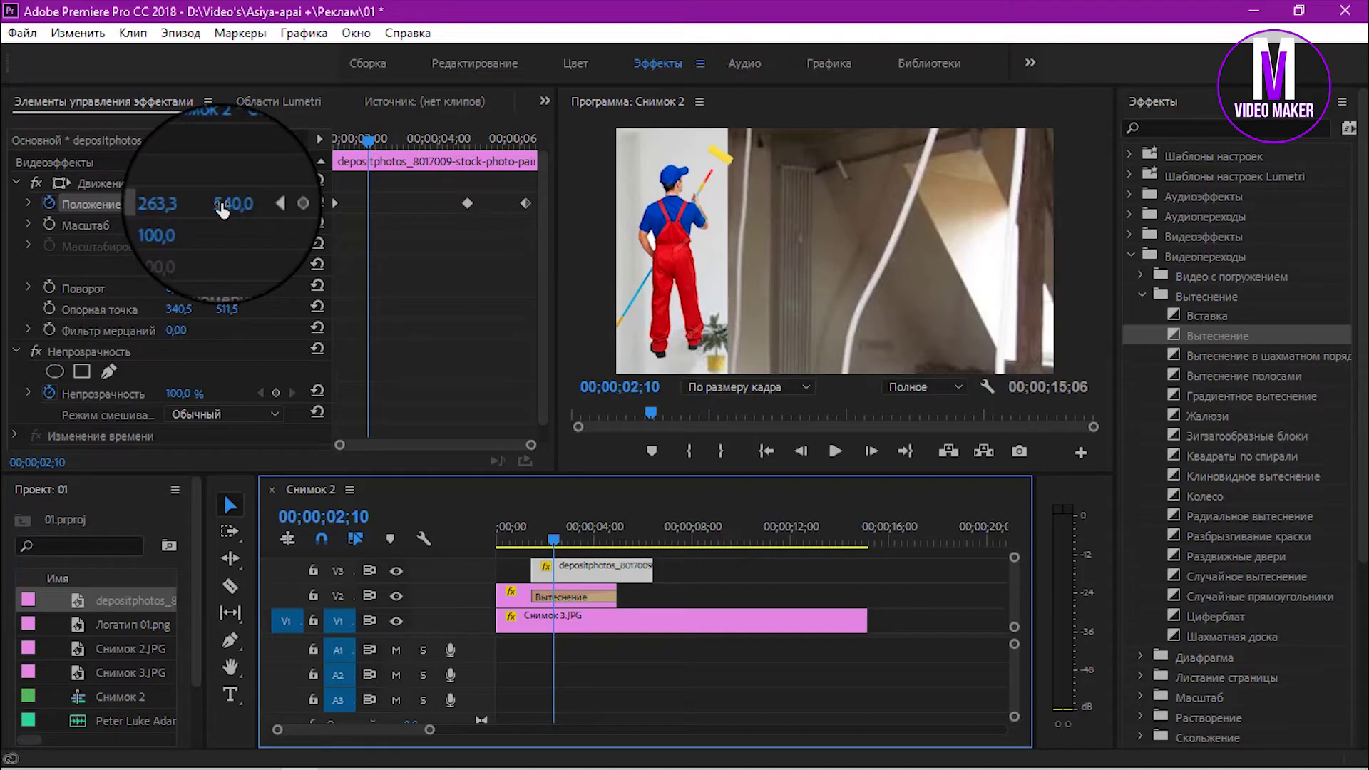
{"action": "left_click_drag", "start_coordinate": [224, 209], "coordinate": [370, 192]}
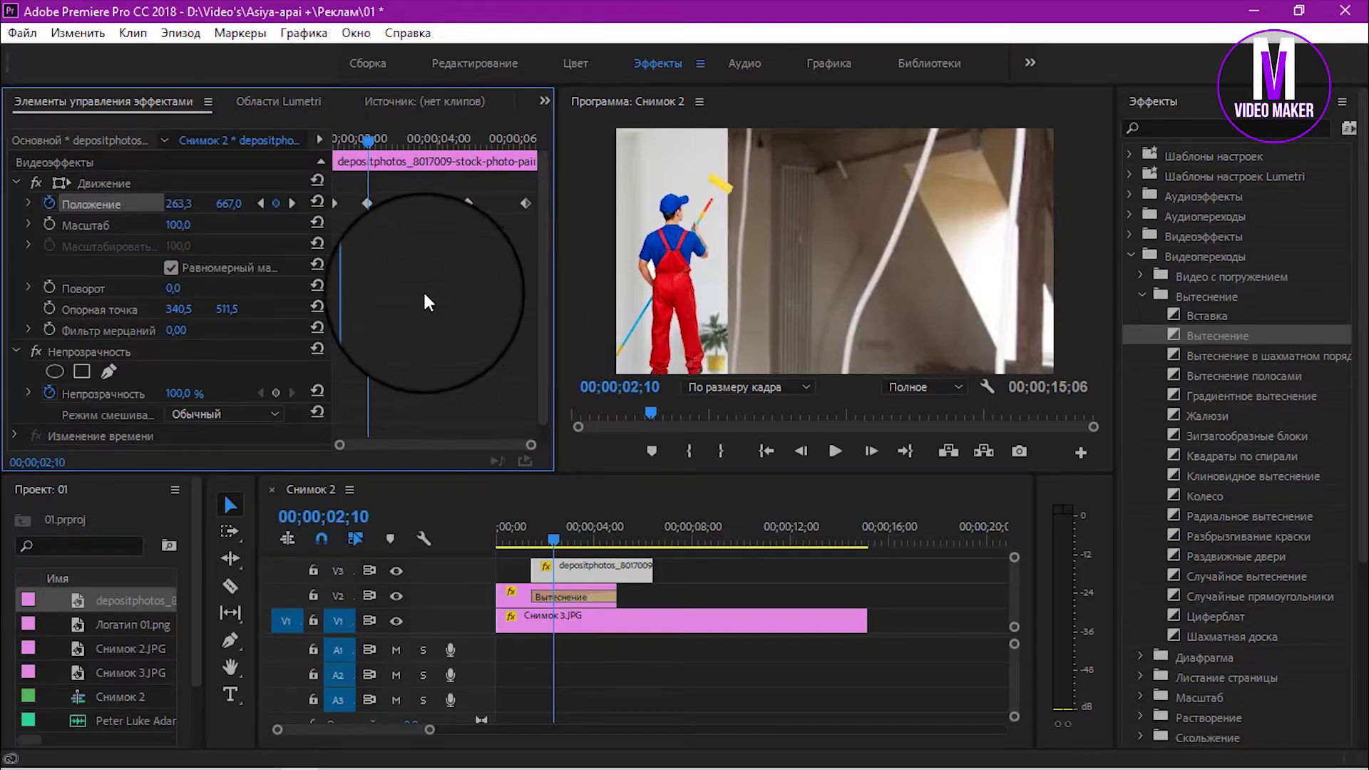
Step: Add two more position keyframes between 00;00;02;10 and 00;00;04;23, first raising the painter and then lowering him again
{"action": "left_click_drag", "start_coordinate": [554, 540], "coordinate": [574, 539]}
{"action": "left_click_drag", "start_coordinate": [227, 204], "coordinate": [218, 204]}
{"action": "left_click_drag", "start_coordinate": [572, 537], "coordinate": [592, 540]}
{"action": "left_click", "coordinate": [220, 203]}
{"action": "left_click_drag", "start_coordinate": [217, 203], "coordinate": [335, 205]}
Step: Scrub between 00;00;05;00 and 00;00;05;14 to check the painter's exit from the frame
{"action": "left_click", "coordinate": [598, 533]}
{"action": "left_click_drag", "start_coordinate": [599, 542], "coordinate": [628, 541]}
{"action": "left_click_drag", "start_coordinate": [625, 537], "coordinate": [619, 534]}
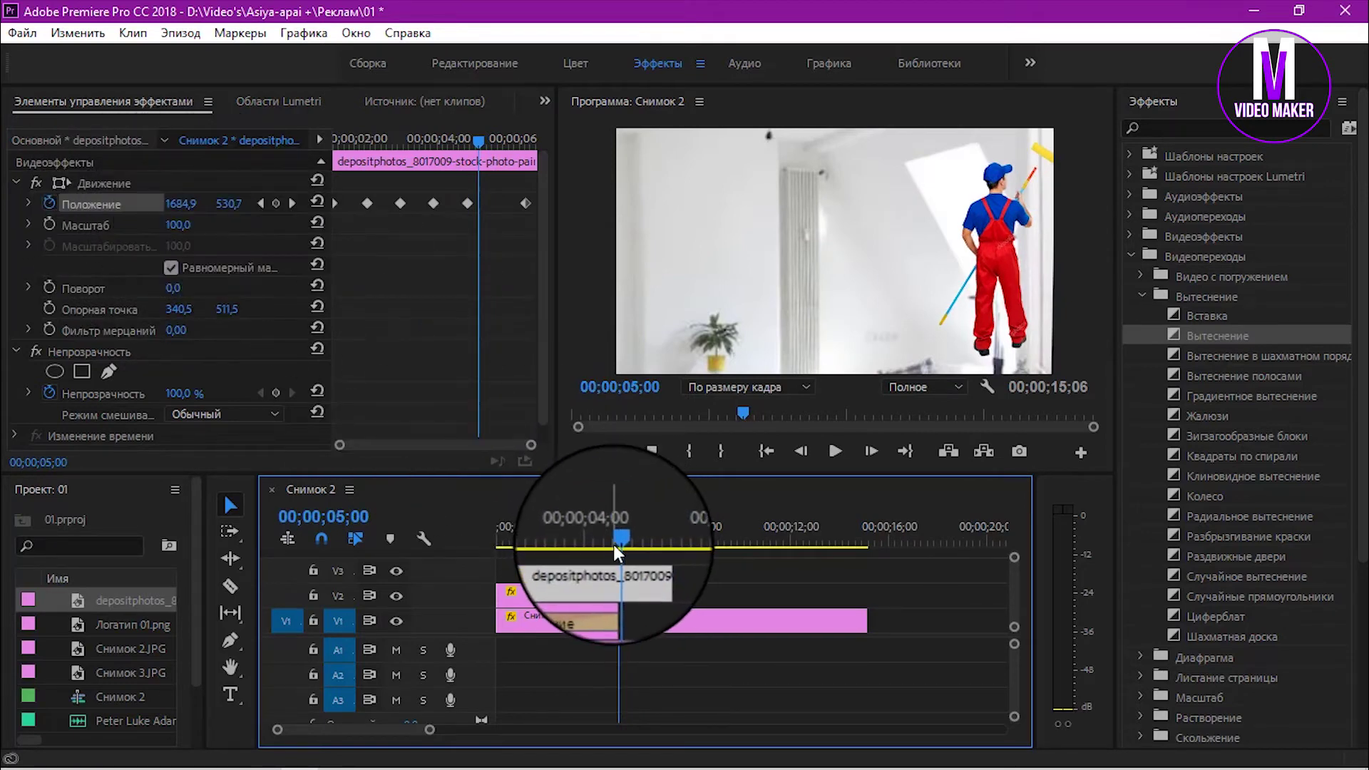
{"action": "left_click_drag", "start_coordinate": [620, 549], "coordinate": [630, 549]}
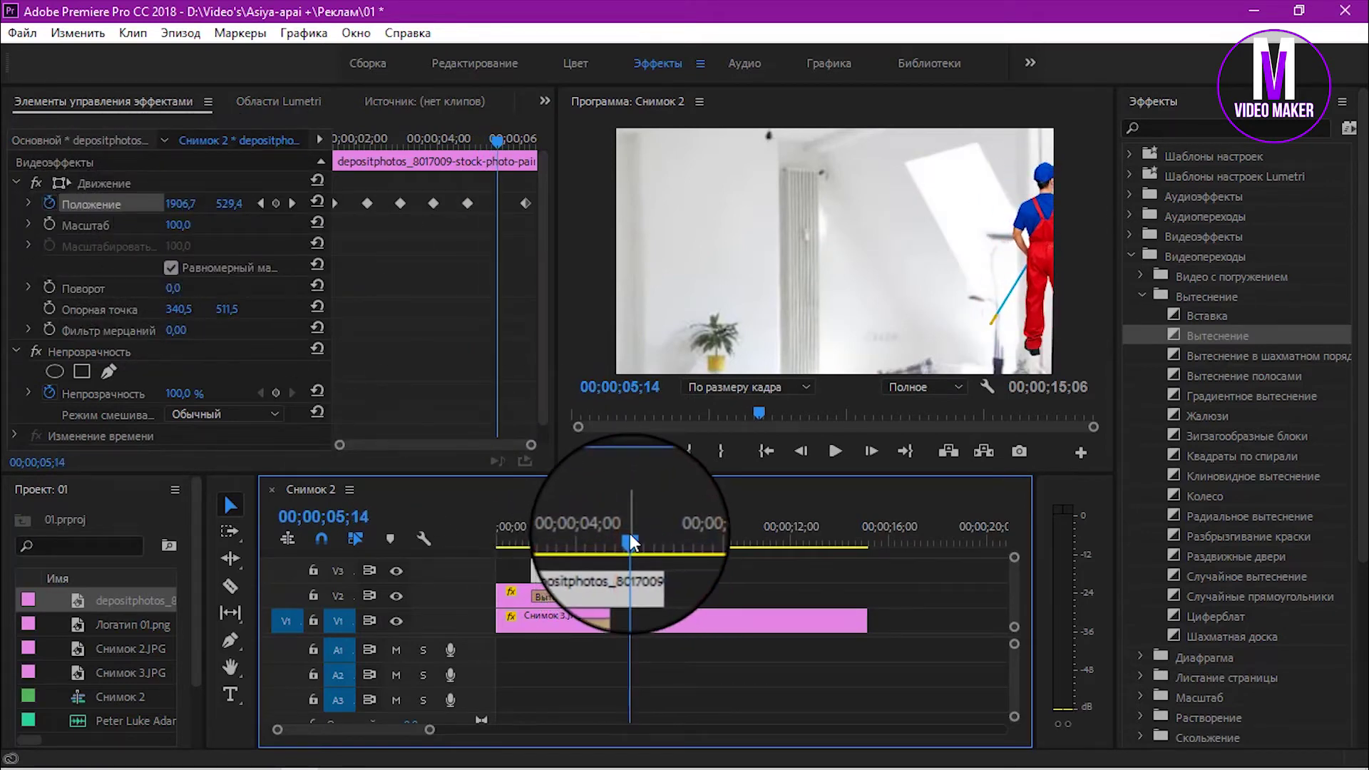
Step: Add position keyframes that raise the painter slightly at 00;00;05;14 and lower him to a vertical position of 636.1 at 00;00;06;00
{"action": "left_click", "coordinate": [232, 205]}
{"action": "left_click_drag", "start_coordinate": [232, 205], "coordinate": [213, 205]}
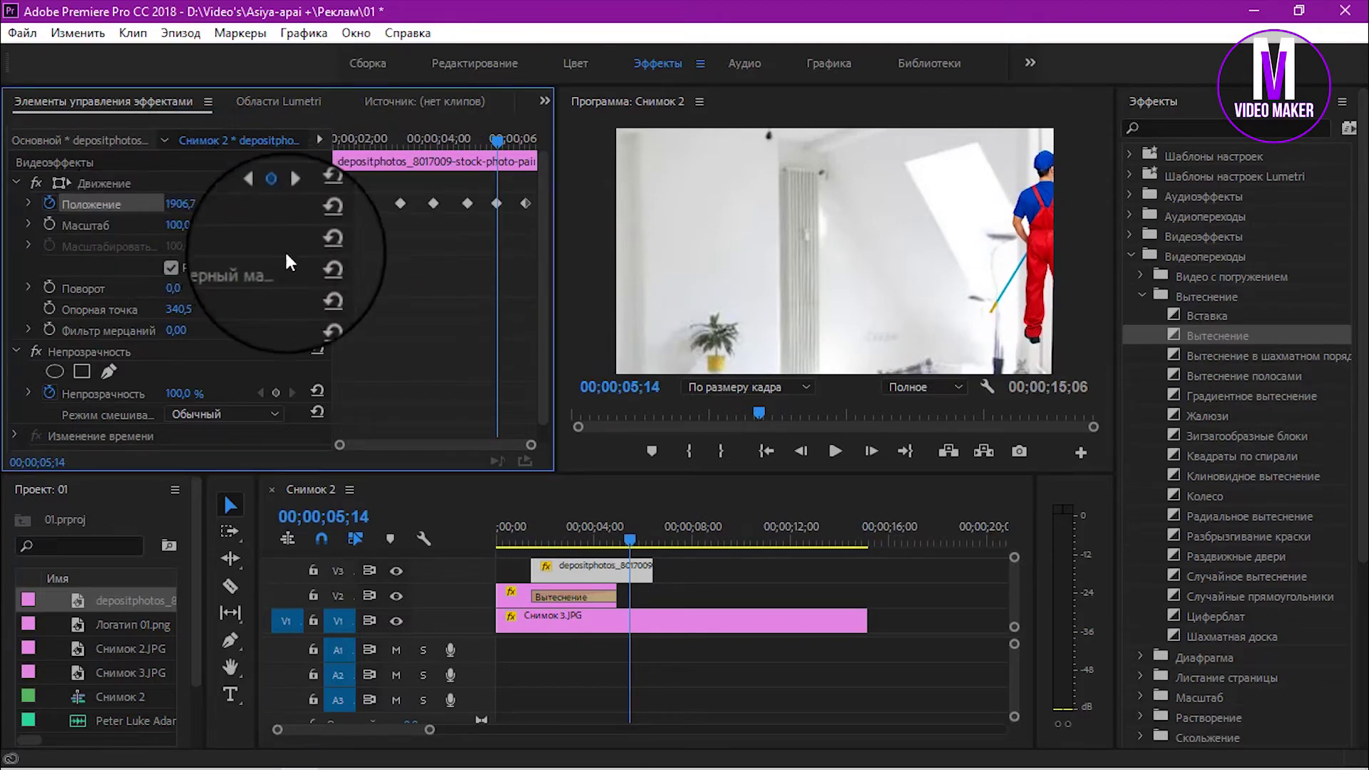
{"action": "left_click_drag", "start_coordinate": [614, 543], "coordinate": [643, 543]}
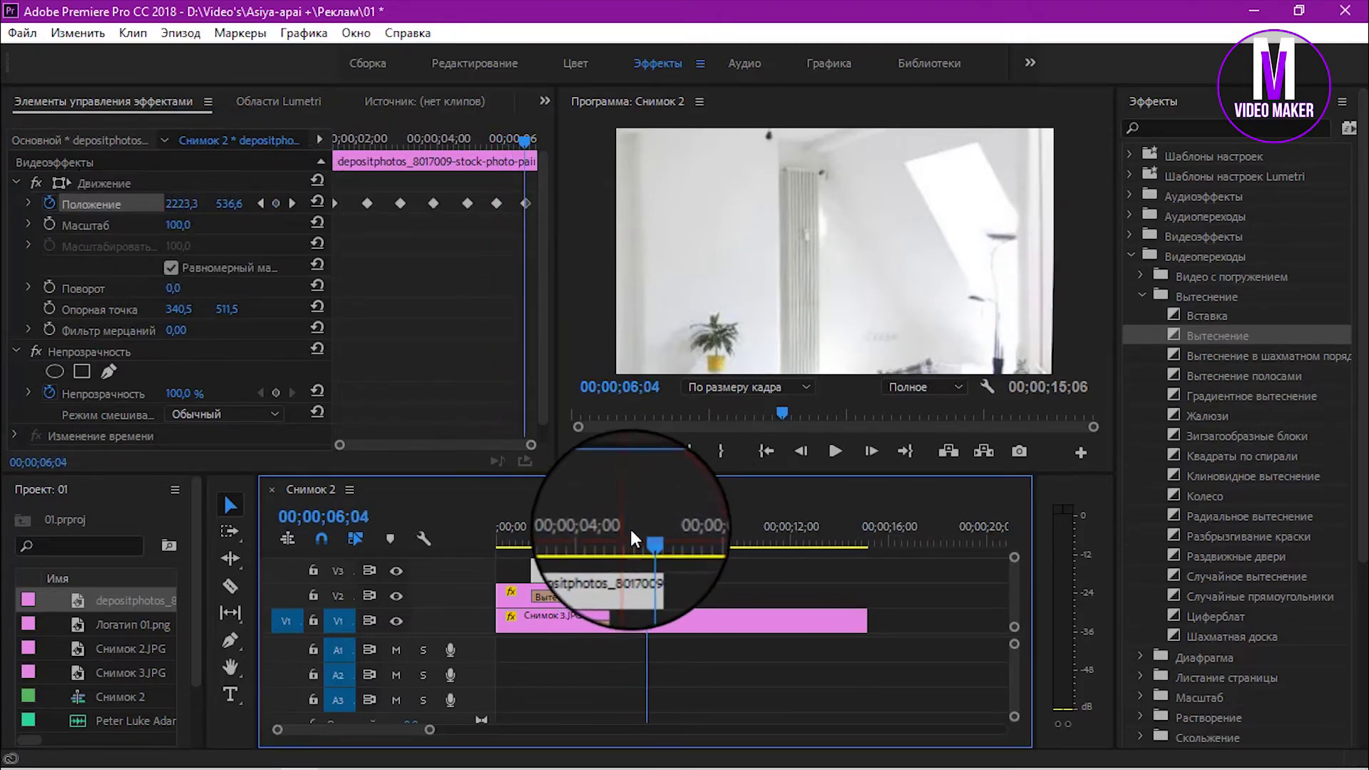
{"action": "left_click_drag", "start_coordinate": [226, 206], "coordinate": [341, 207]}
Step: Play the sequence from the beginning to check the painter's movement and his exit from the frame
{"action": "left_click", "coordinate": [501, 534]}
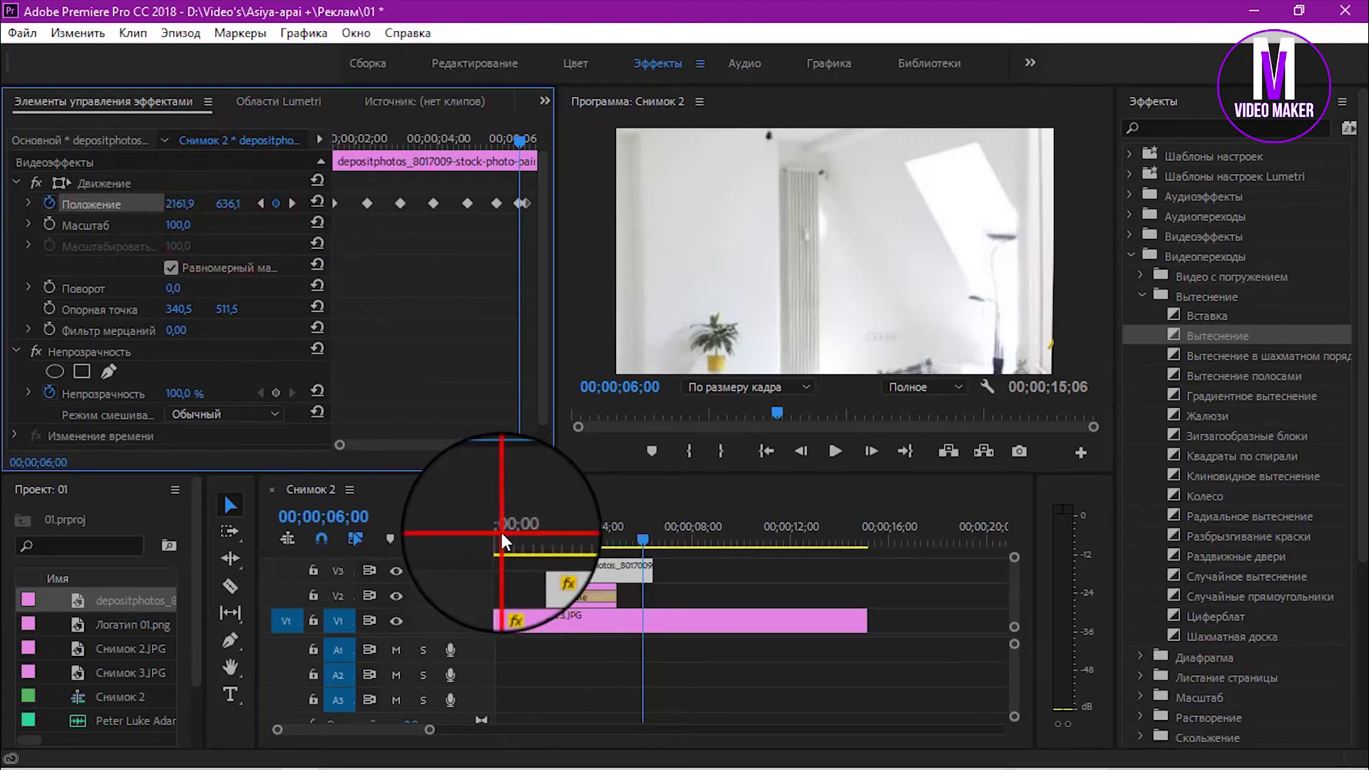
{"action": "left_click", "coordinate": [835, 451]}
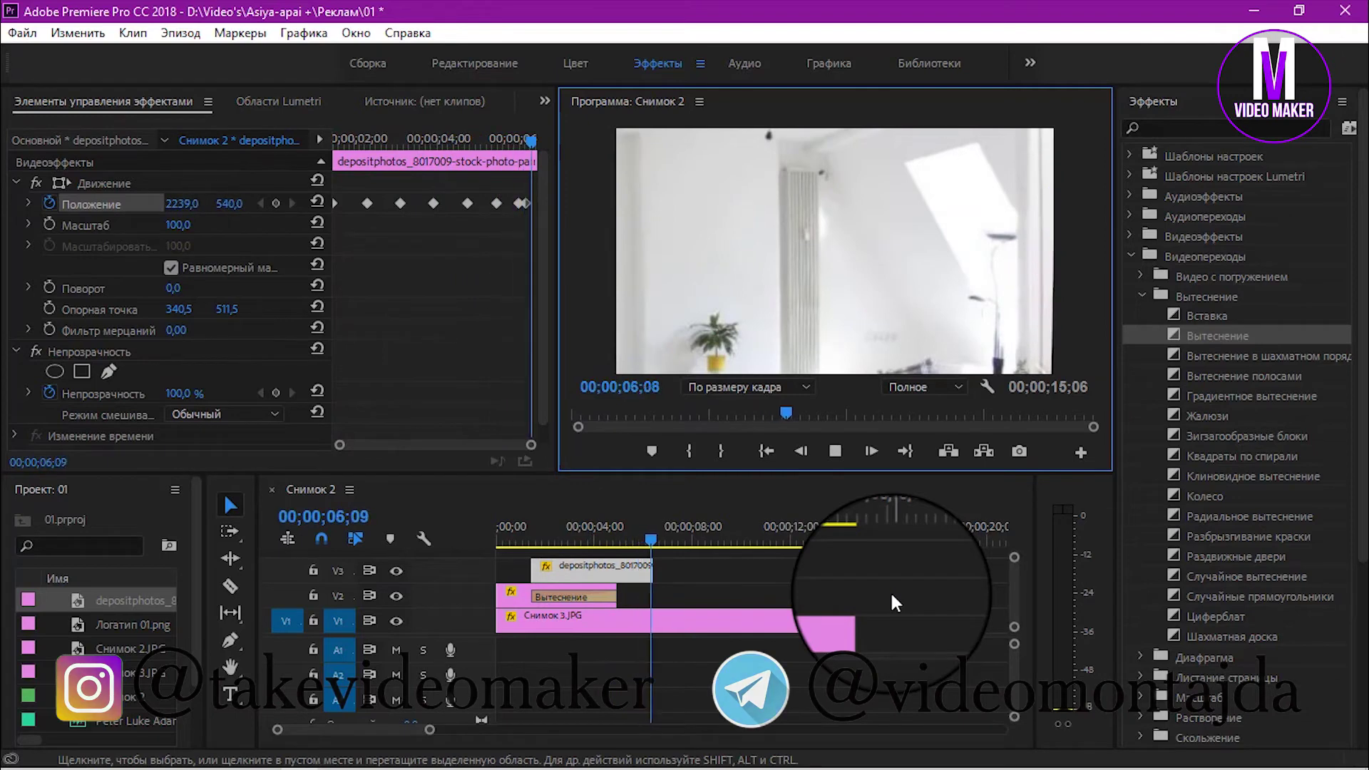
{"action": "left_click", "coordinate": [835, 450]}
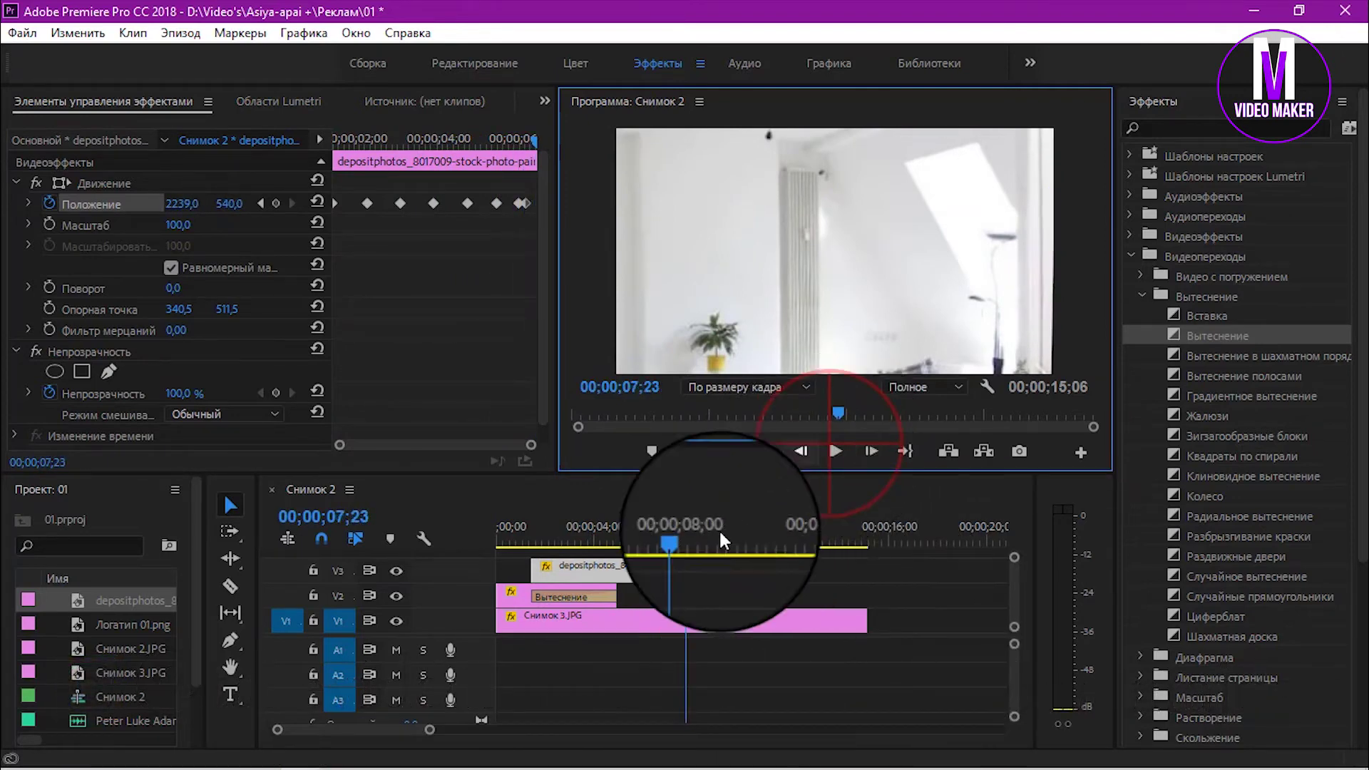
{"action": "left_click_drag", "start_coordinate": [686, 545], "coordinate": [497, 546]}
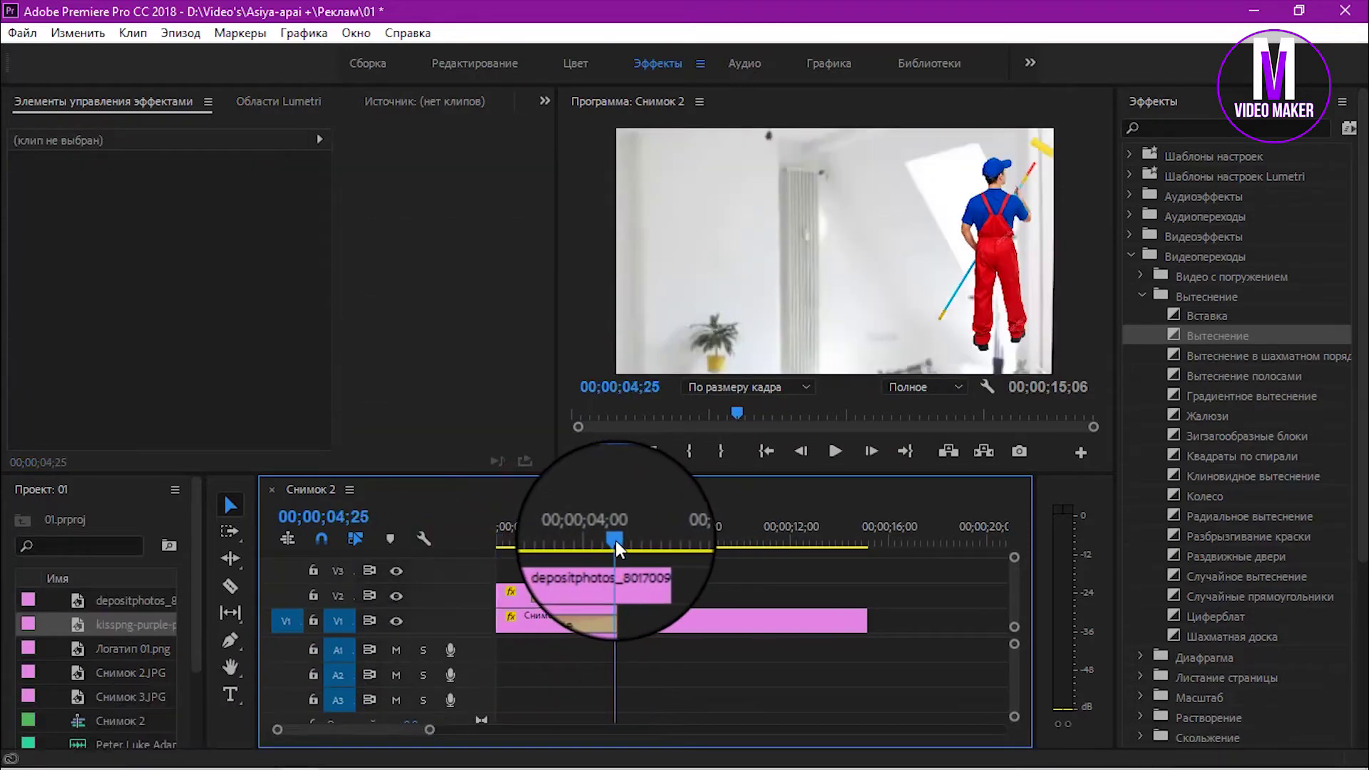
Step: Split the Снимок 3.JPG clip on track V1 at 00;00;06;22
{"action": "left_click_drag", "start_coordinate": [617, 547], "coordinate": [663, 546]}
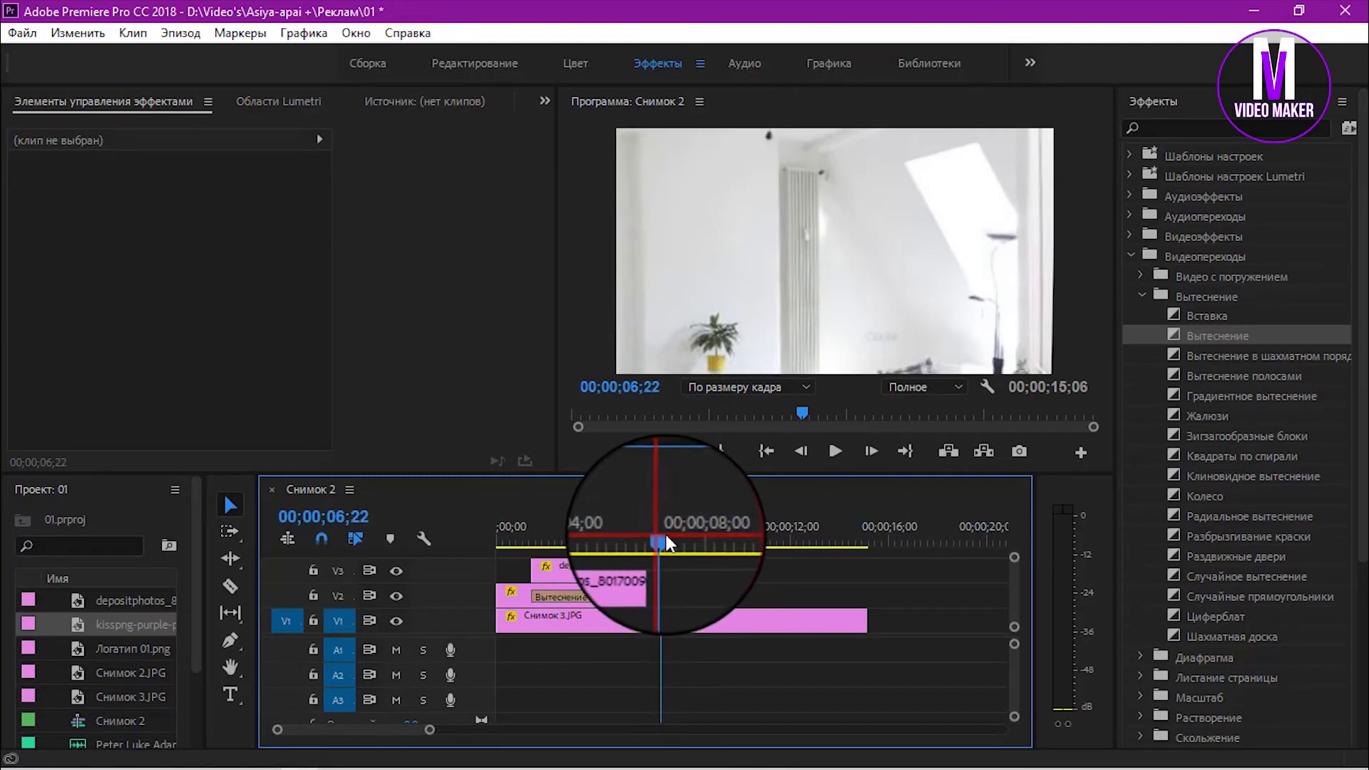
{"action": "left_click", "coordinate": [659, 625]}
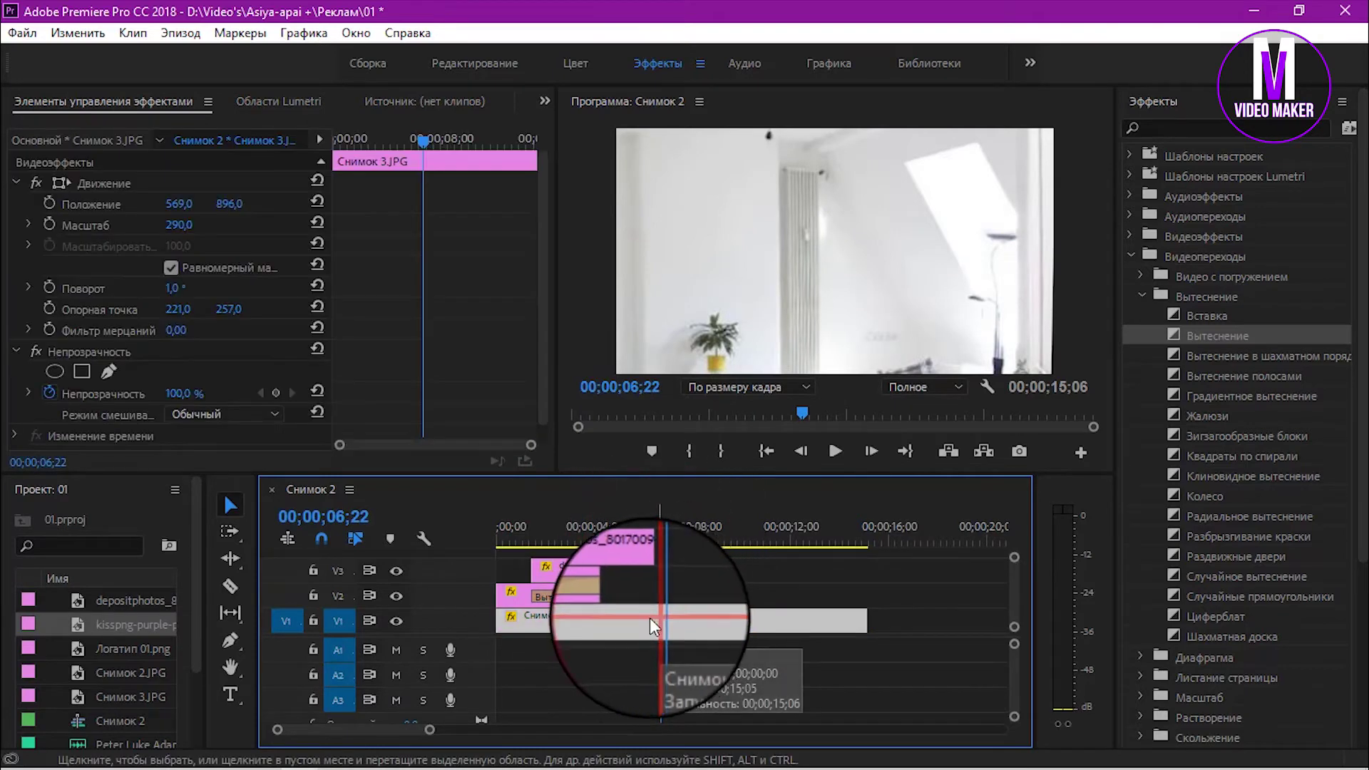
{"action": "left_click", "coordinate": [230, 586]}
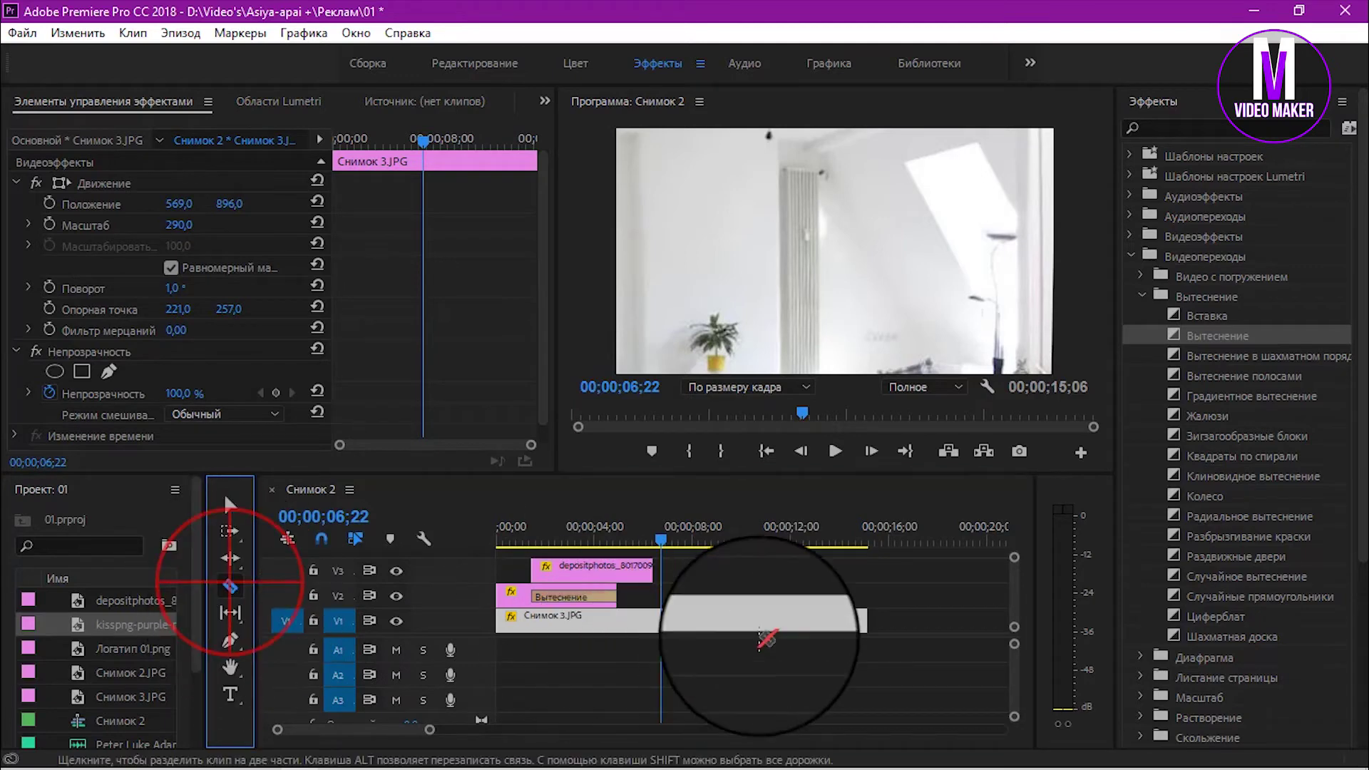
{"action": "left_click", "coordinate": [661, 622]}
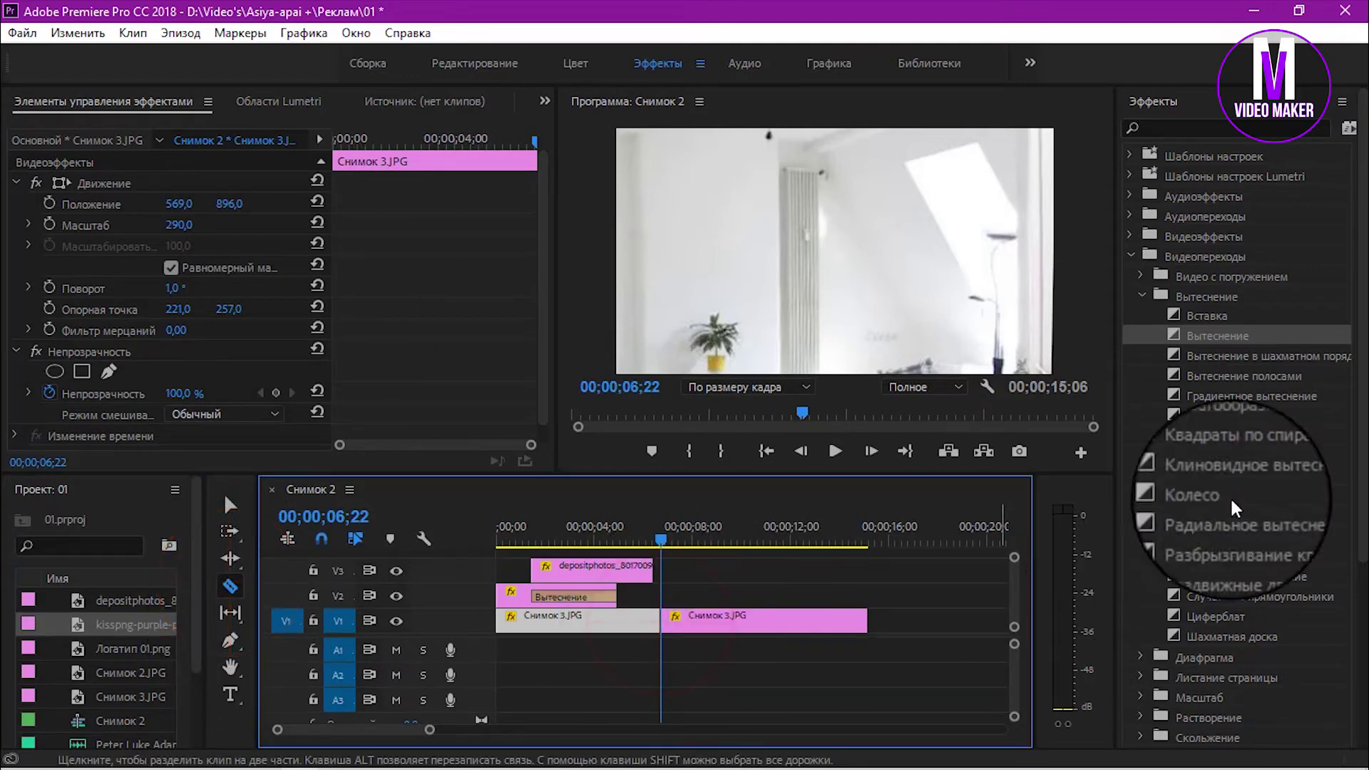
Step: Apply the Погружение в белый dissolve transition at the cut between the two Снимок 3.JPG clips and preview it
{"action": "left_click", "coordinate": [1144, 298]}
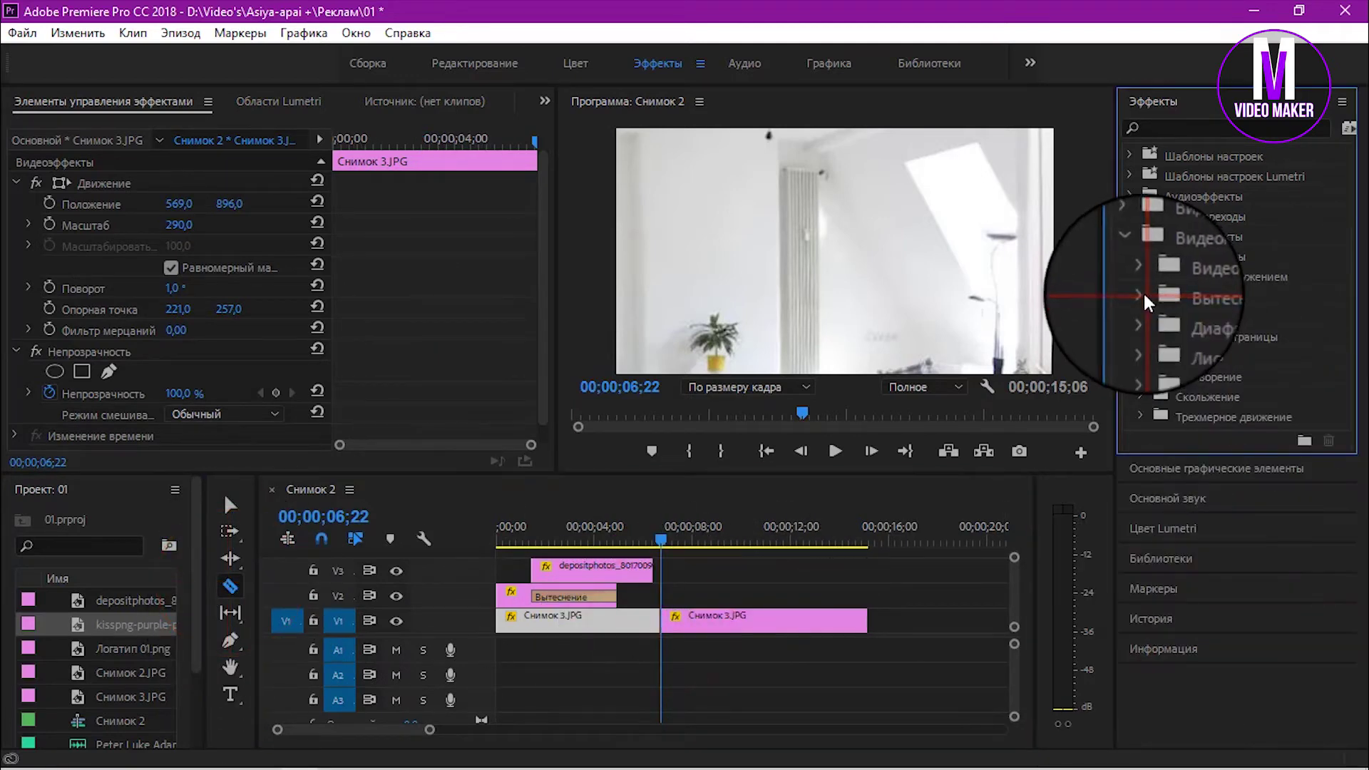
{"action": "left_click", "coordinate": [1141, 377]}
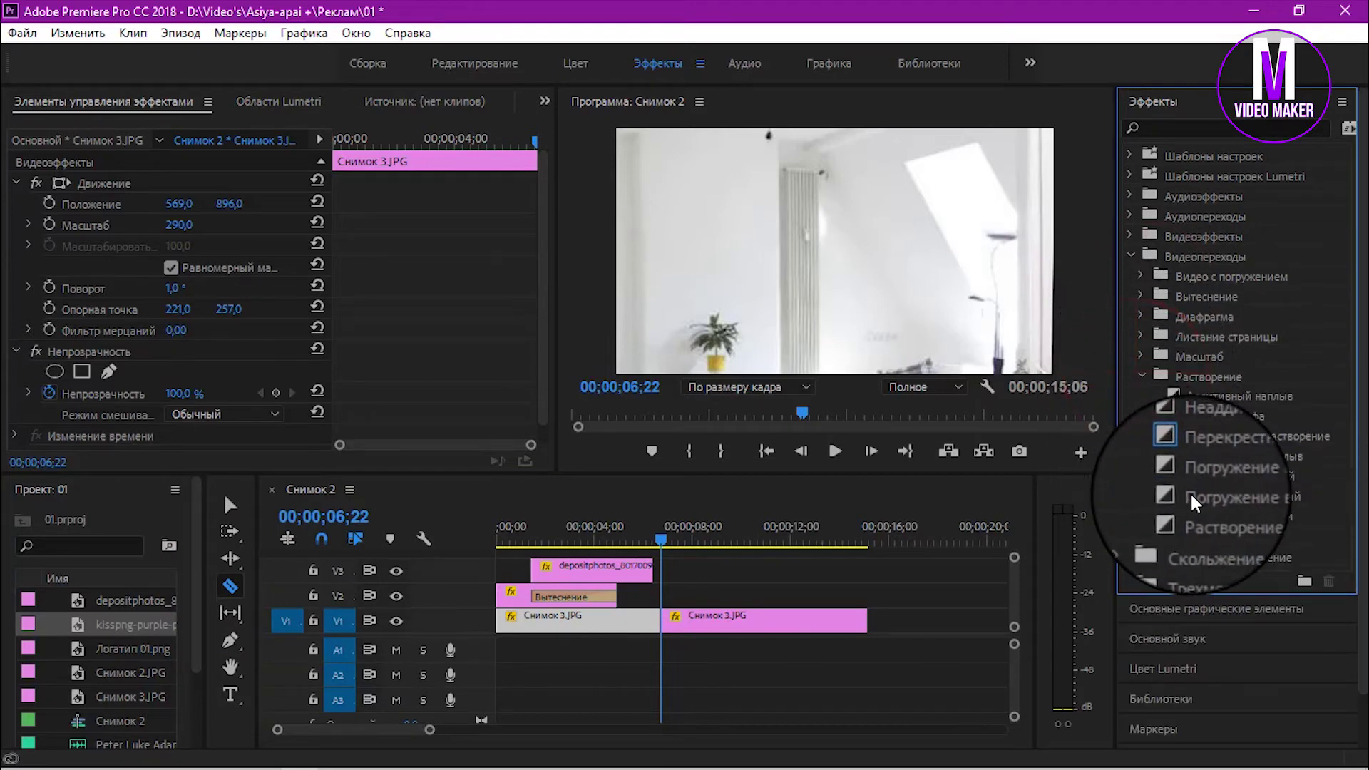
{"action": "left_click_drag", "start_coordinate": [1180, 479], "coordinate": [661, 619]}
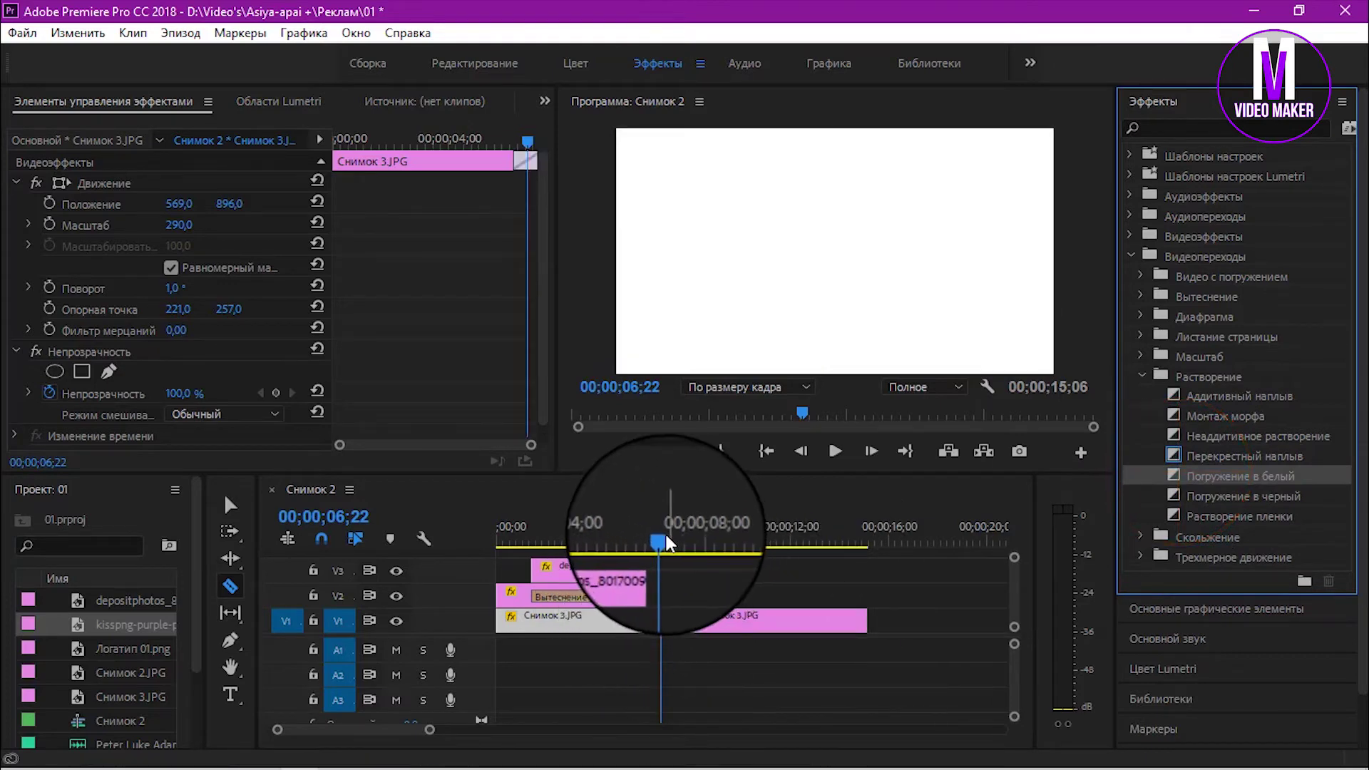
{"action": "left_click", "coordinate": [626, 546]}
{"action": "key", "text": "space"}
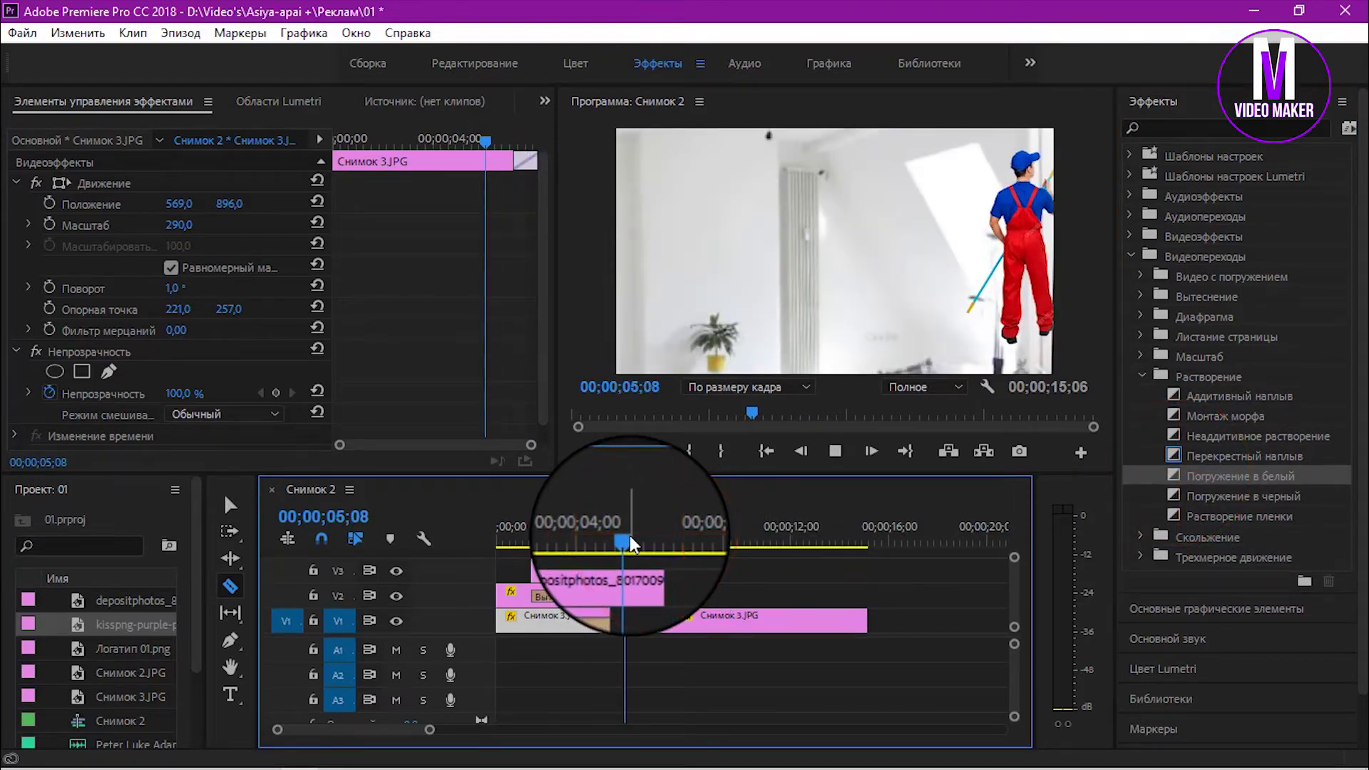
{"action": "key", "text": "space"}
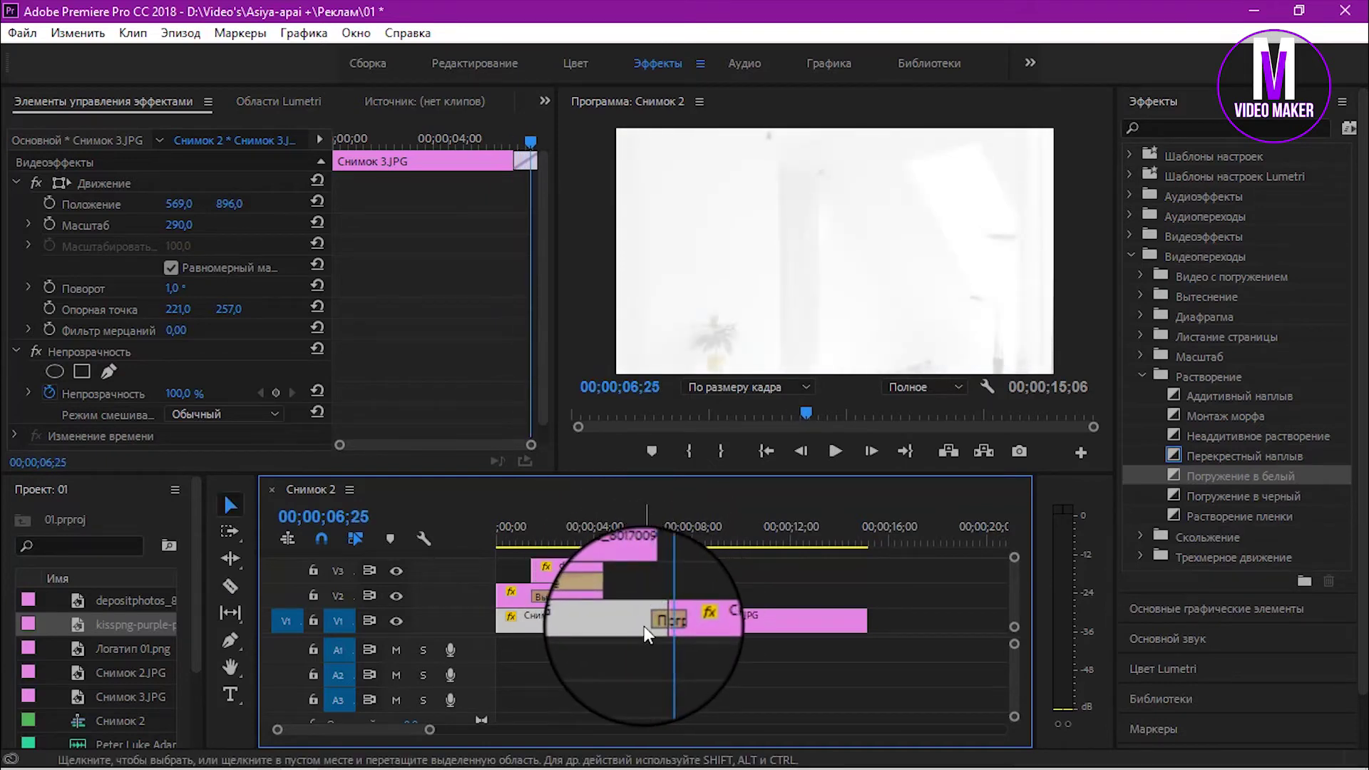
Step: Shorten the Погружение в белый transition to 00;00;00;10, centred on the cut, and play it back
{"action": "left_click", "coordinate": [229, 505]}
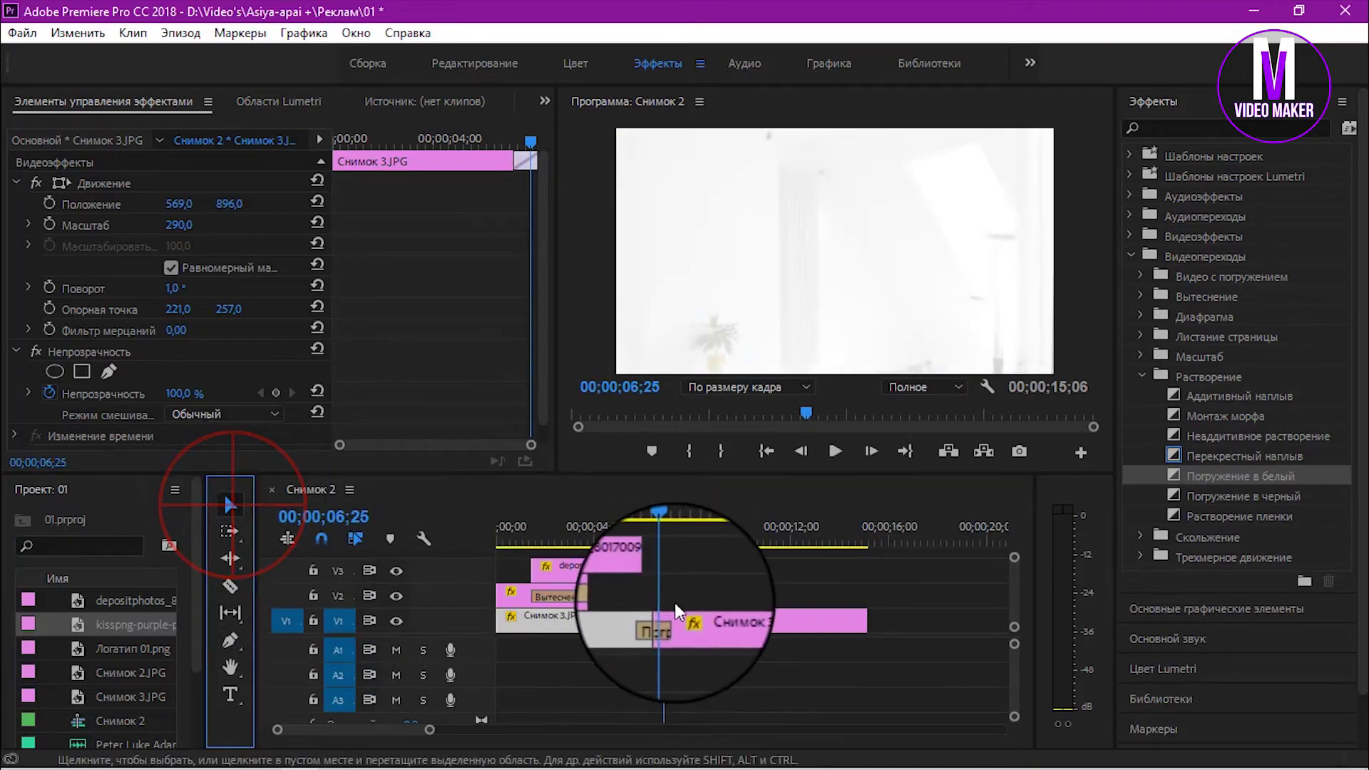
{"action": "left_click_drag", "start_coordinate": [678, 617], "coordinate": [660, 619]}
{"action": "left_click", "coordinate": [656, 531]}
{"action": "key", "text": "space"}
{"action": "key", "text": "space"}
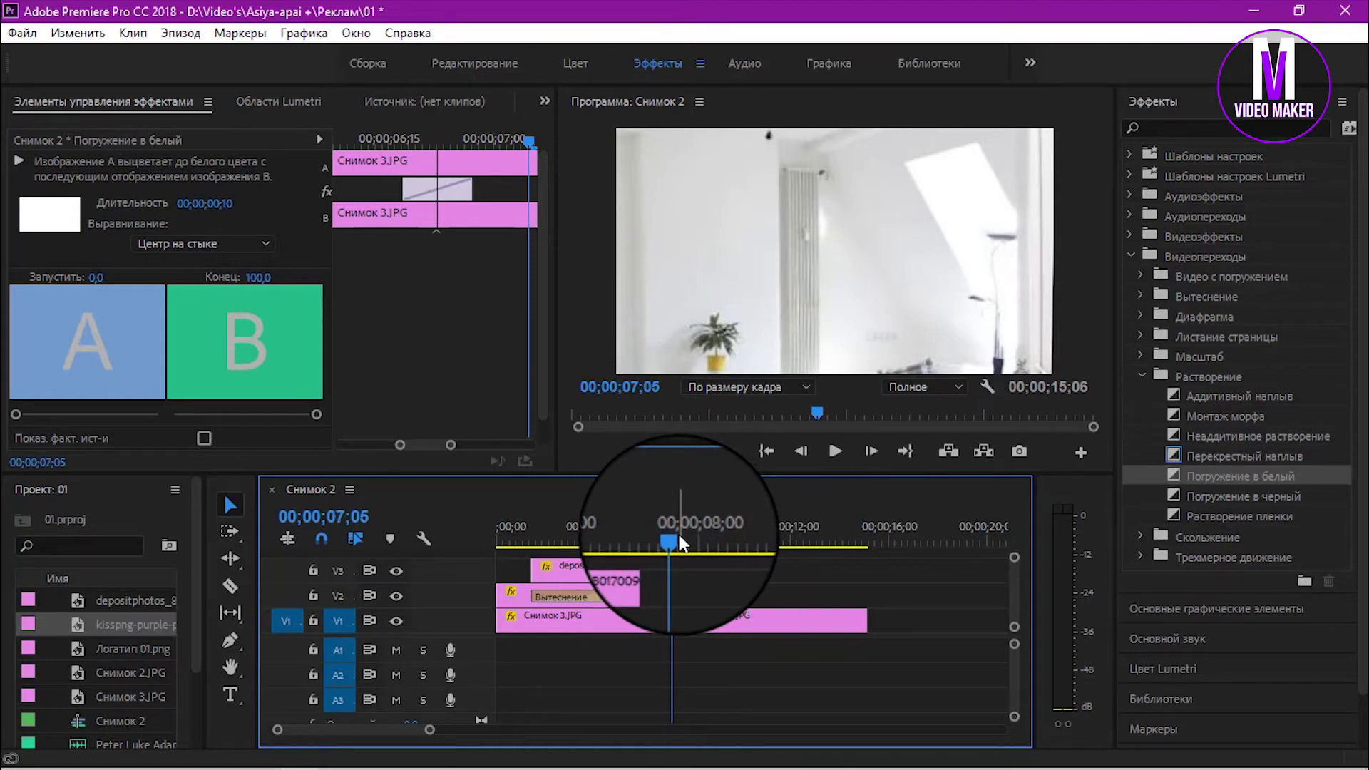
Step: Switch to File Explorer, audition the звон sound in the Звук folder, and place it on track A1 of the sequence at 00;00;06;13
{"action": "left_click_drag", "start_coordinate": [671, 545], "coordinate": [654, 544]}
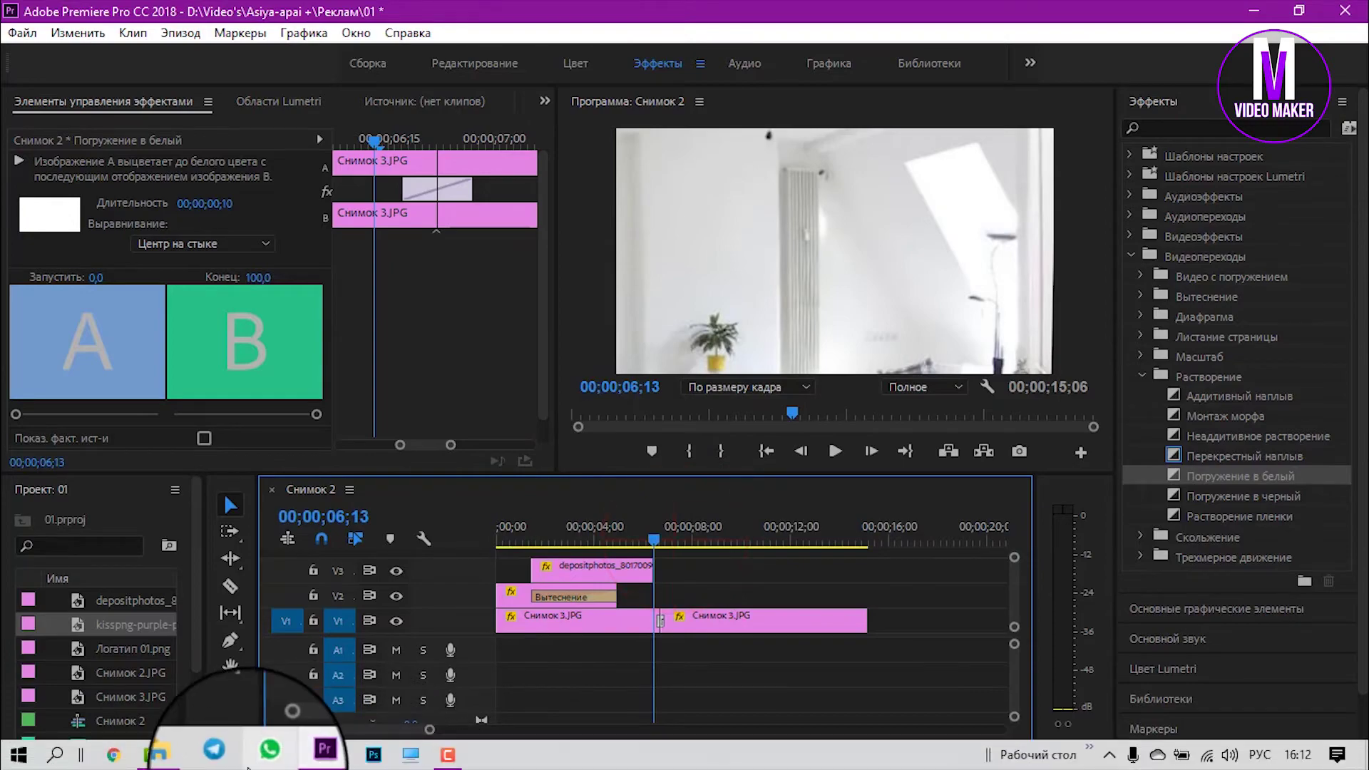
{"action": "left_click", "coordinate": [155, 754]}
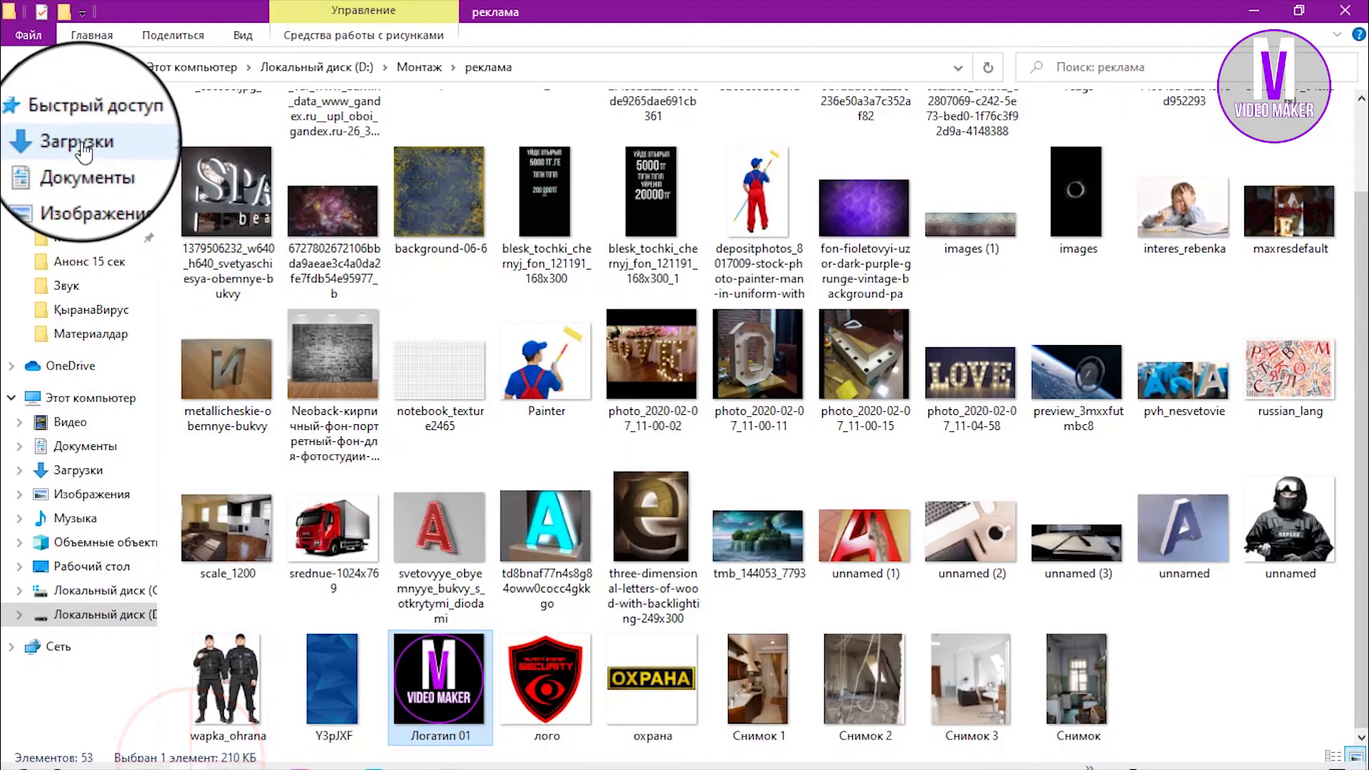
{"action": "left_click", "coordinate": [67, 285]}
{"action": "left_click", "coordinate": [261, 100]}
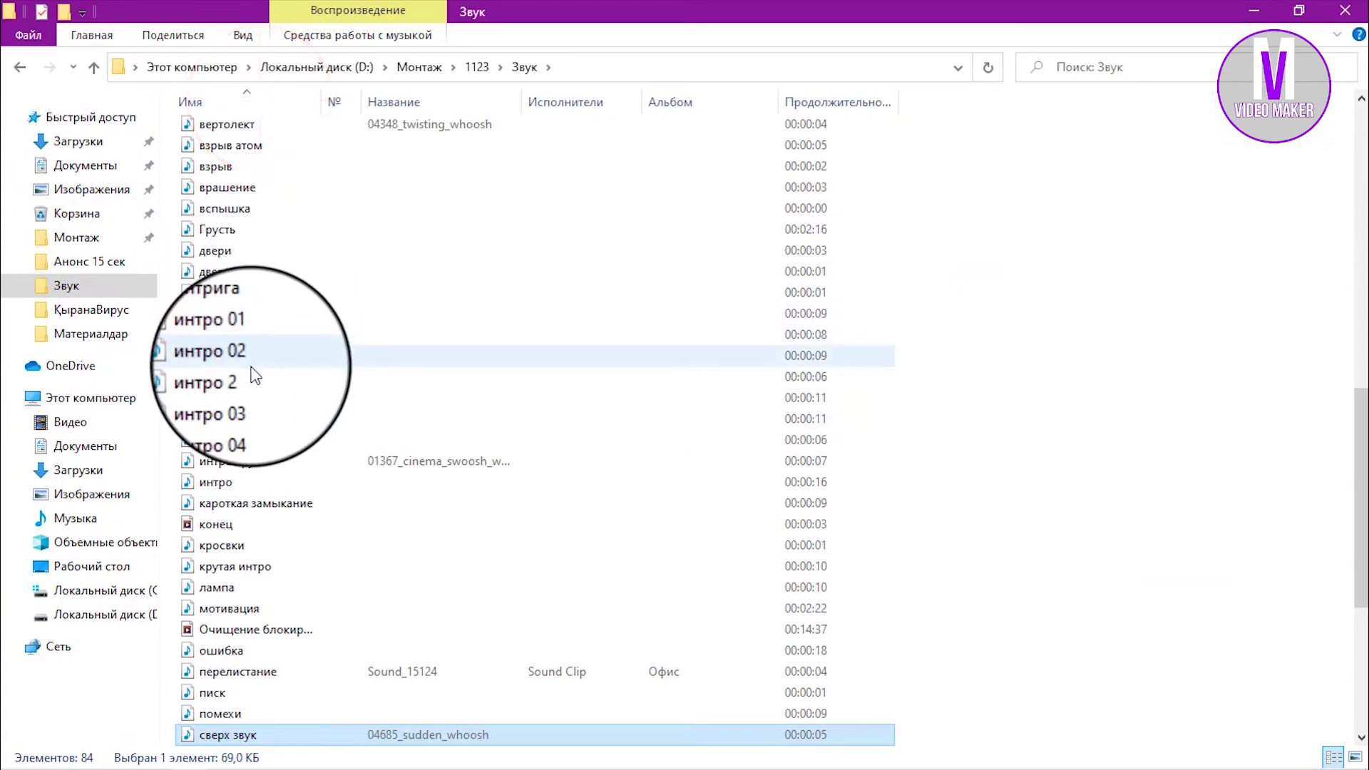
{"action": "double_click", "coordinate": [269, 293]}
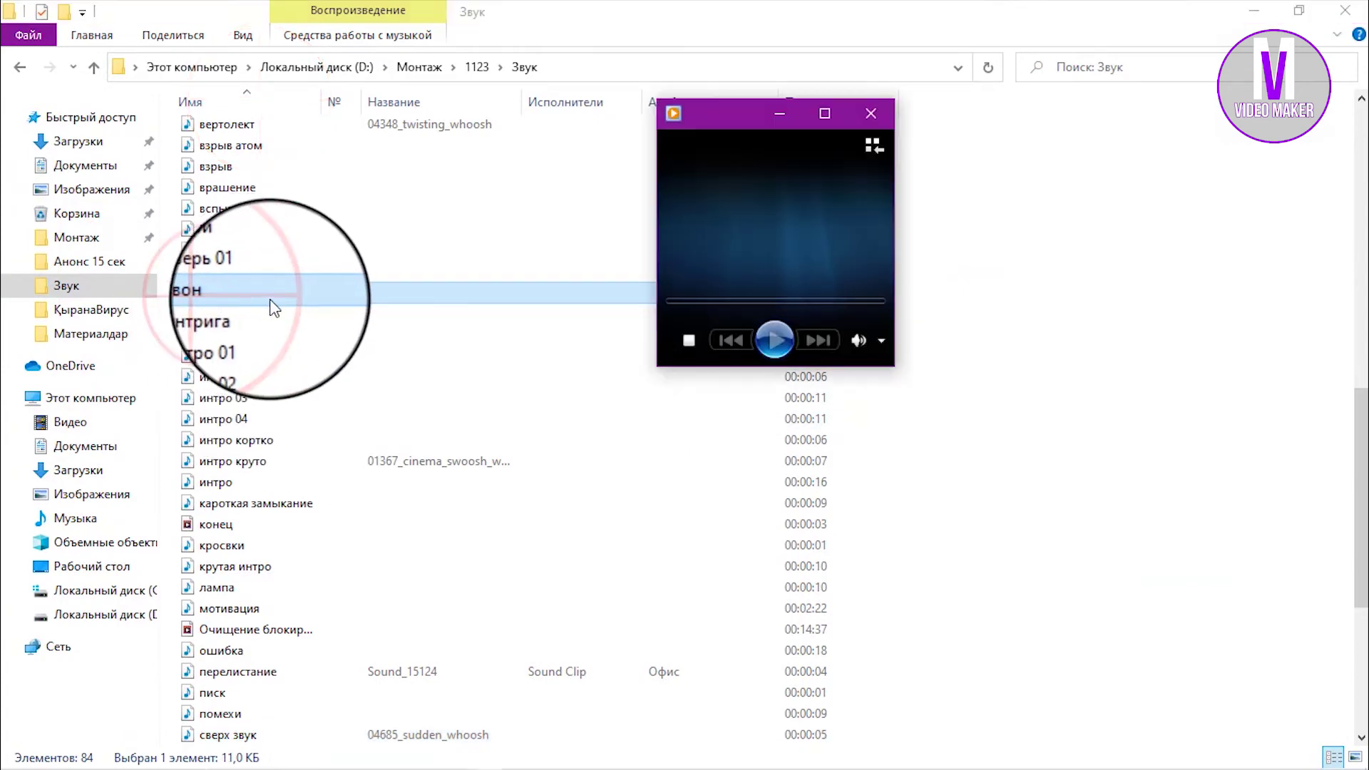
{"action": "left_click", "coordinate": [869, 112]}
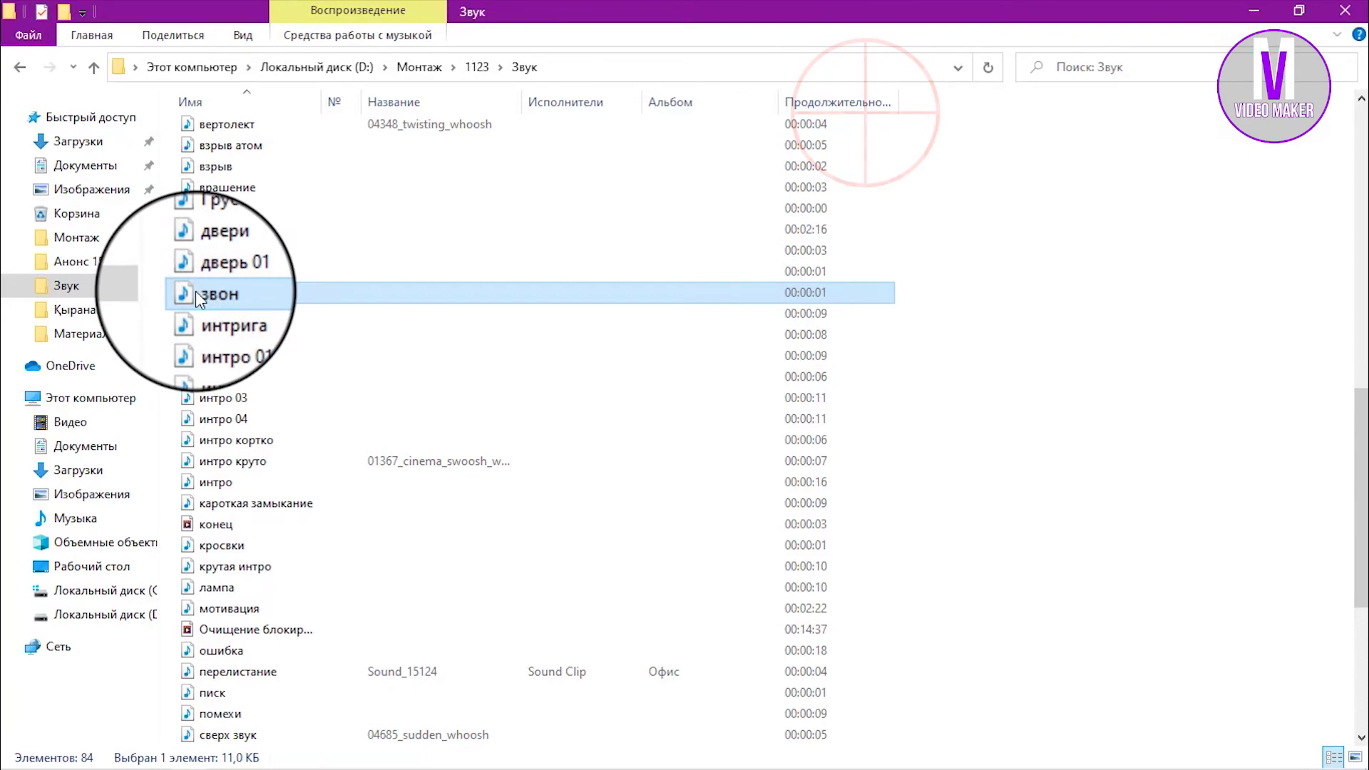
{"action": "left_click_drag", "start_coordinate": [195, 291], "coordinate": [645, 648]}
Step: Shift the звон.mp3 clip slightly later on track A1 and play the white flash with the sound to check their timing
{"action": "left_click", "coordinate": [643, 535]}
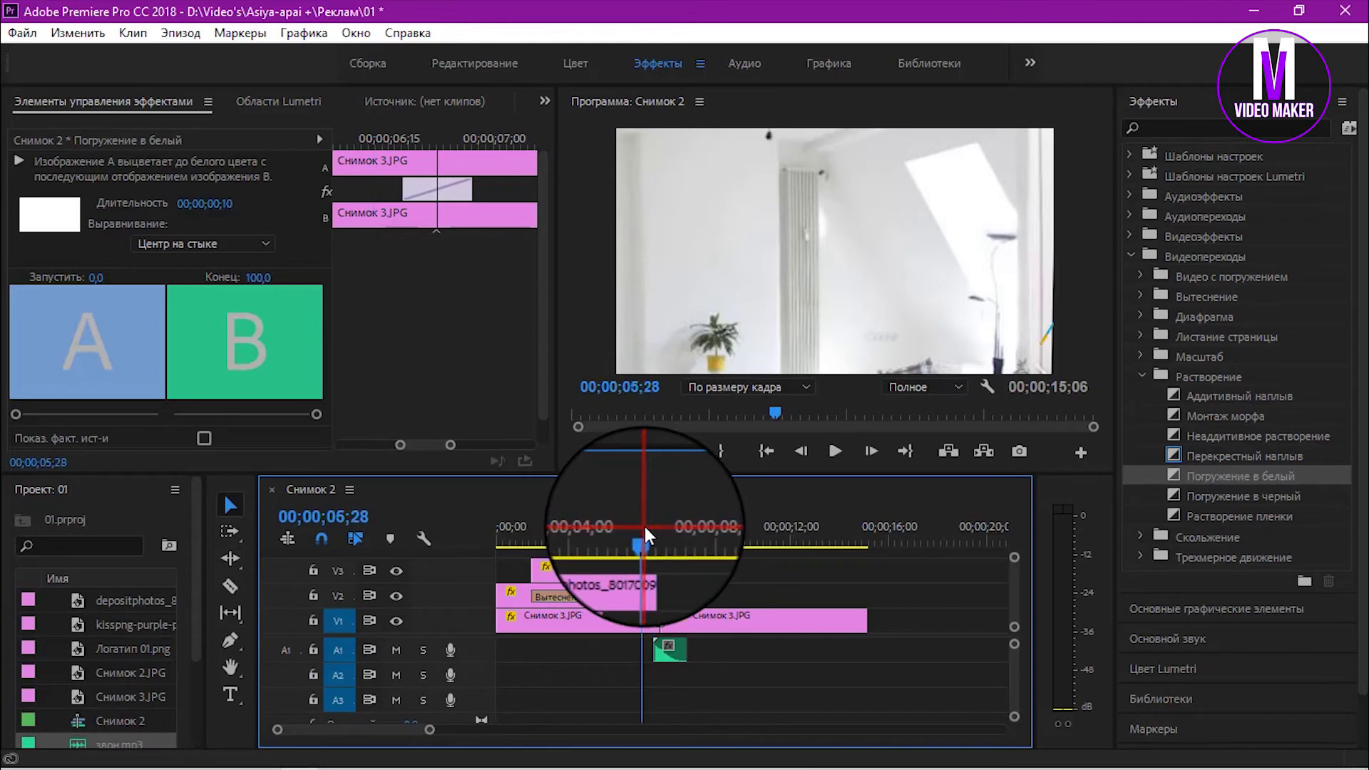
{"action": "left_click", "coordinate": [841, 454]}
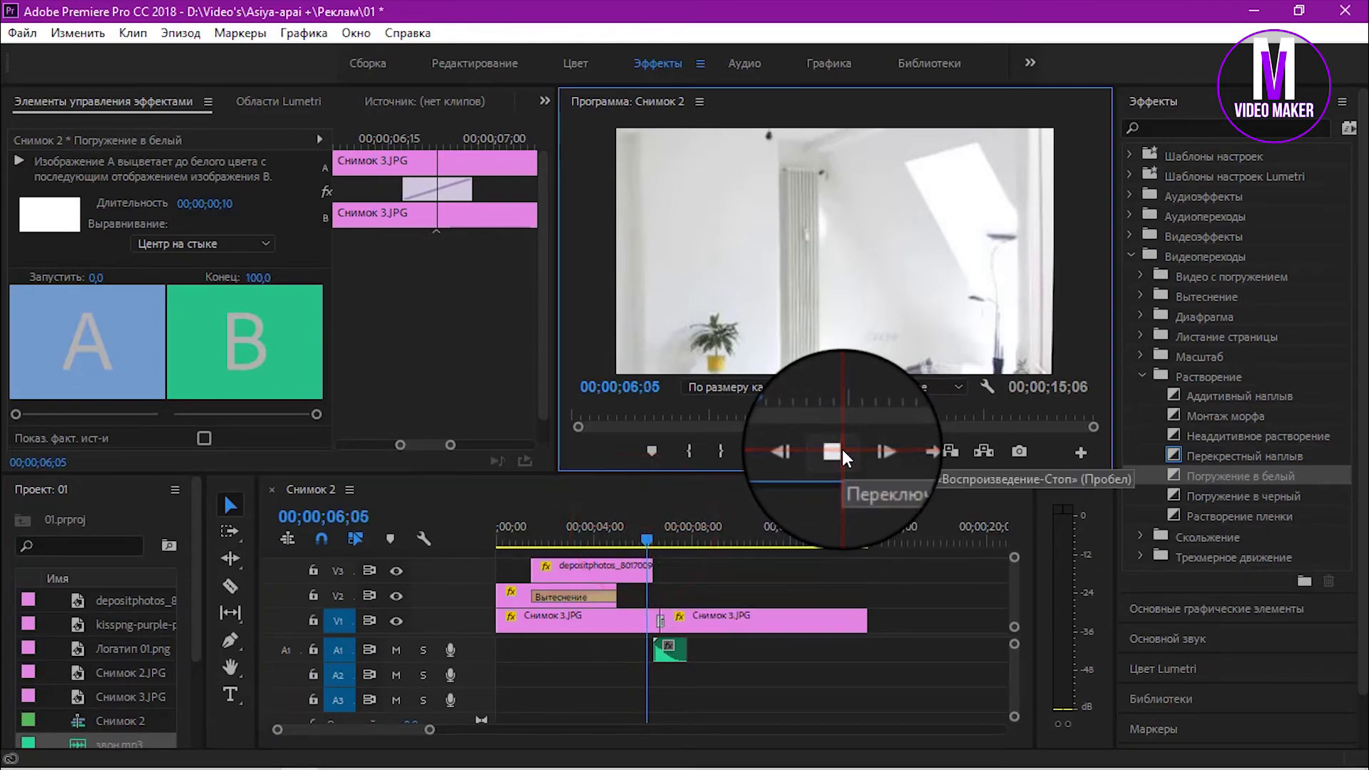
{"action": "left_click", "coordinate": [834, 452]}
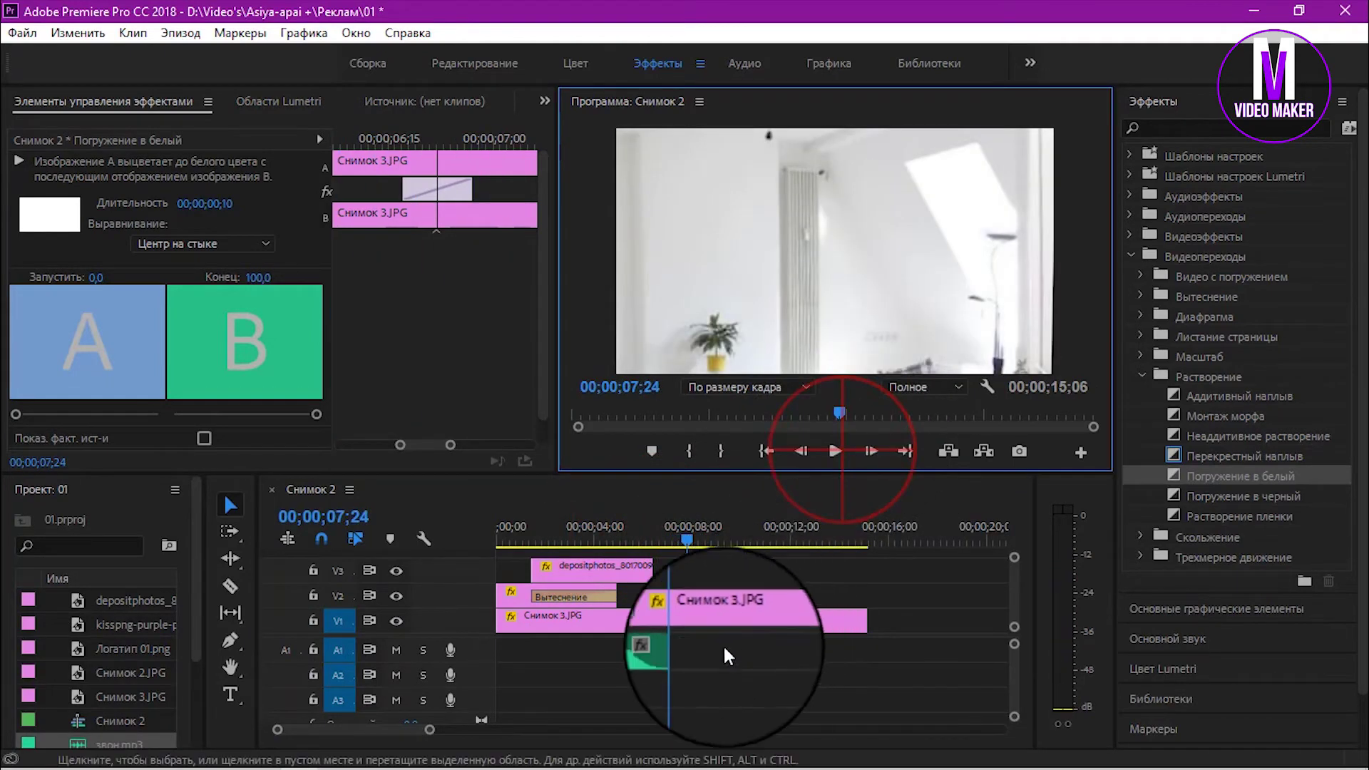
{"action": "left_click_drag", "start_coordinate": [665, 653], "coordinate": [672, 663]}
{"action": "left_click", "coordinate": [654, 531]}
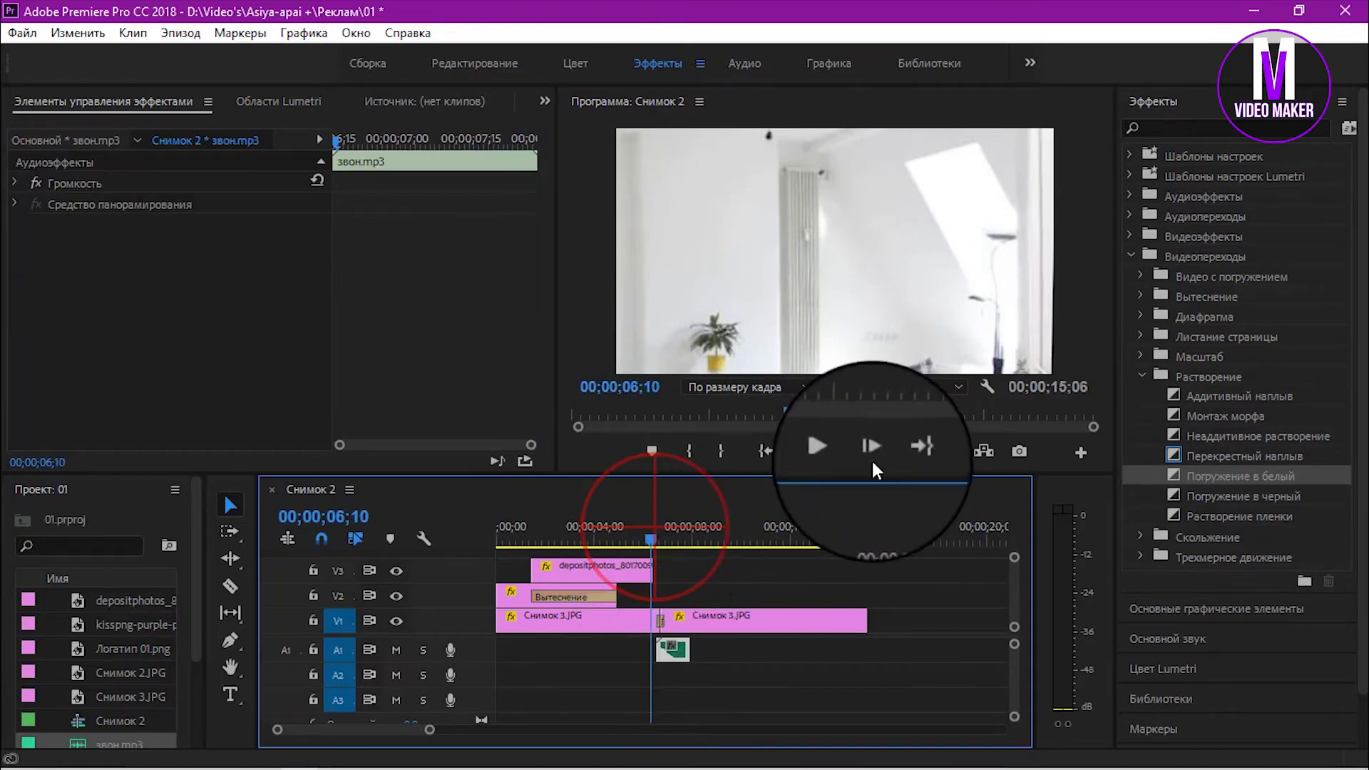
{"action": "left_click", "coordinate": [836, 452]}
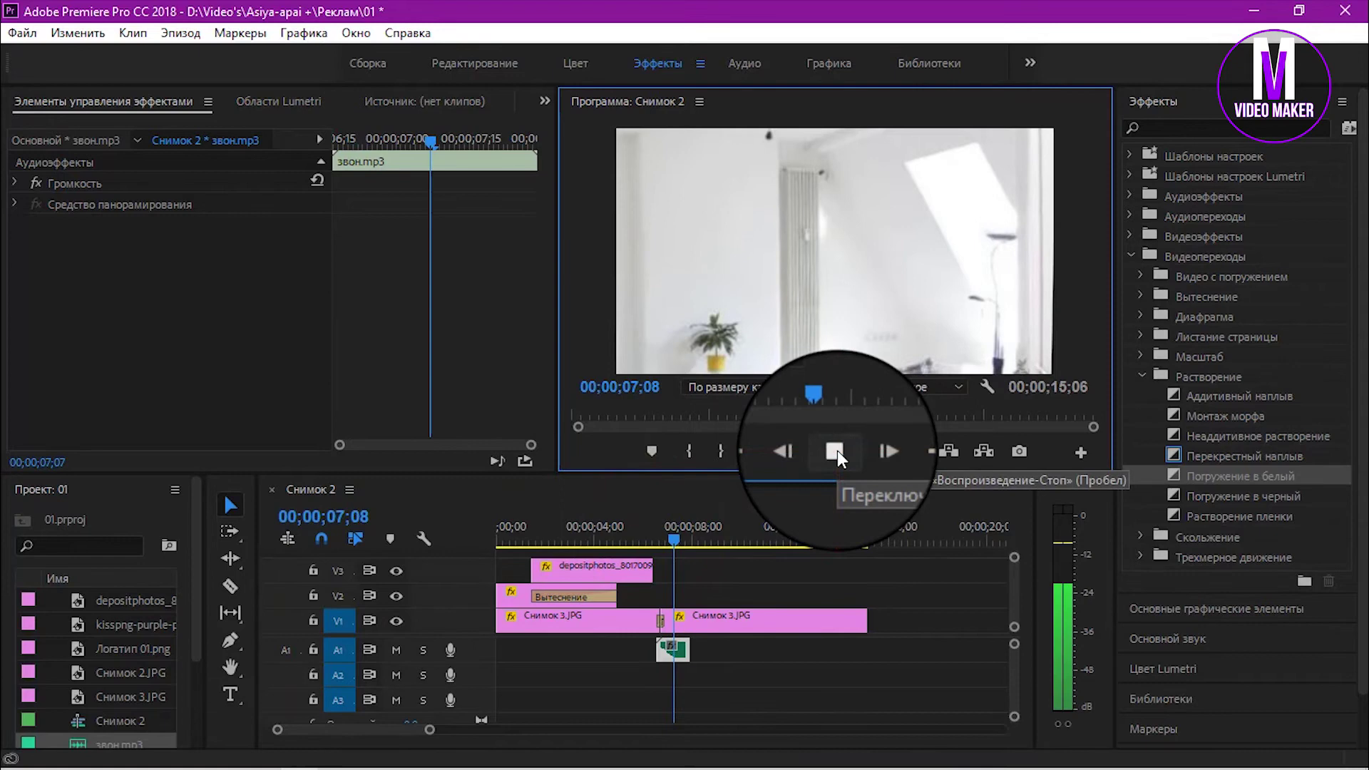
{"action": "left_click", "coordinate": [836, 452]}
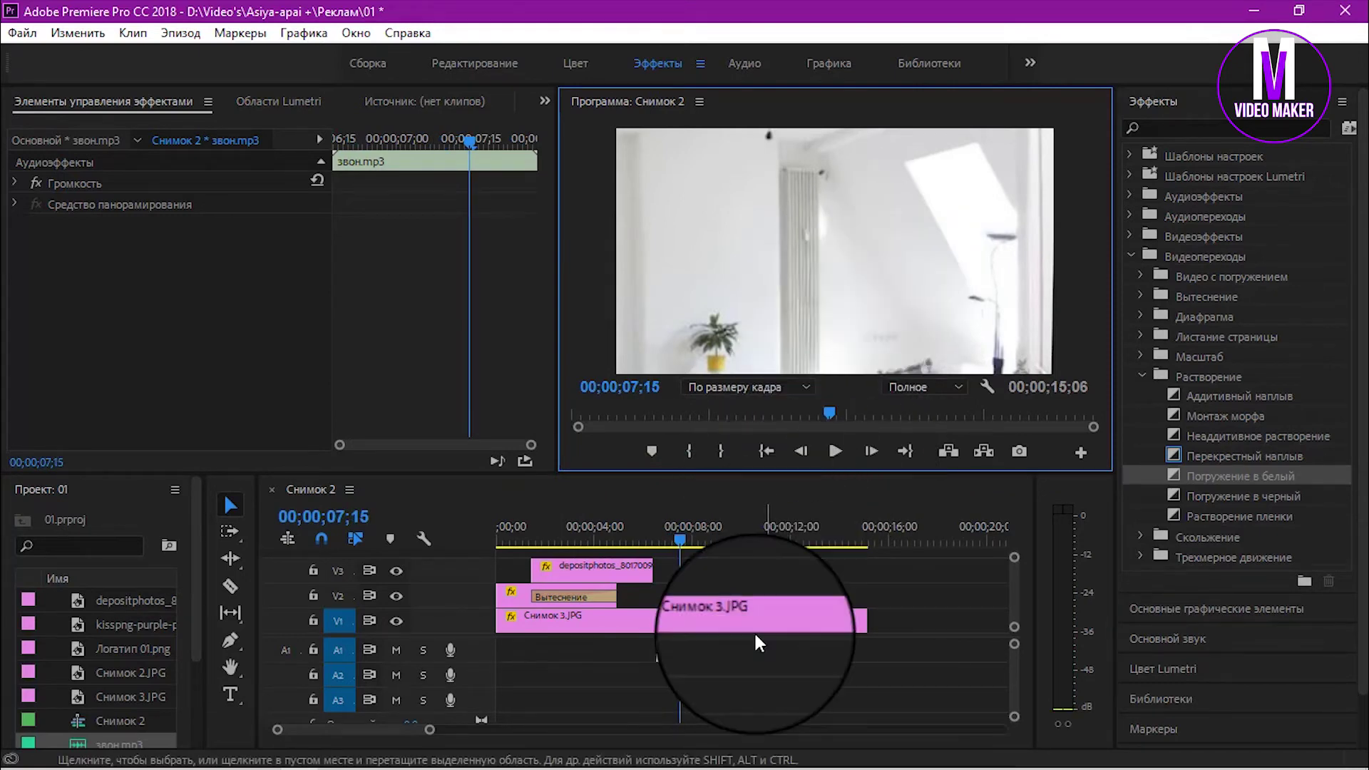
Step: Play the sequence from 00;00;00;00 through the white flash to check the animation together with the sound
{"action": "left_click_drag", "start_coordinate": [682, 548], "coordinate": [500, 547]}
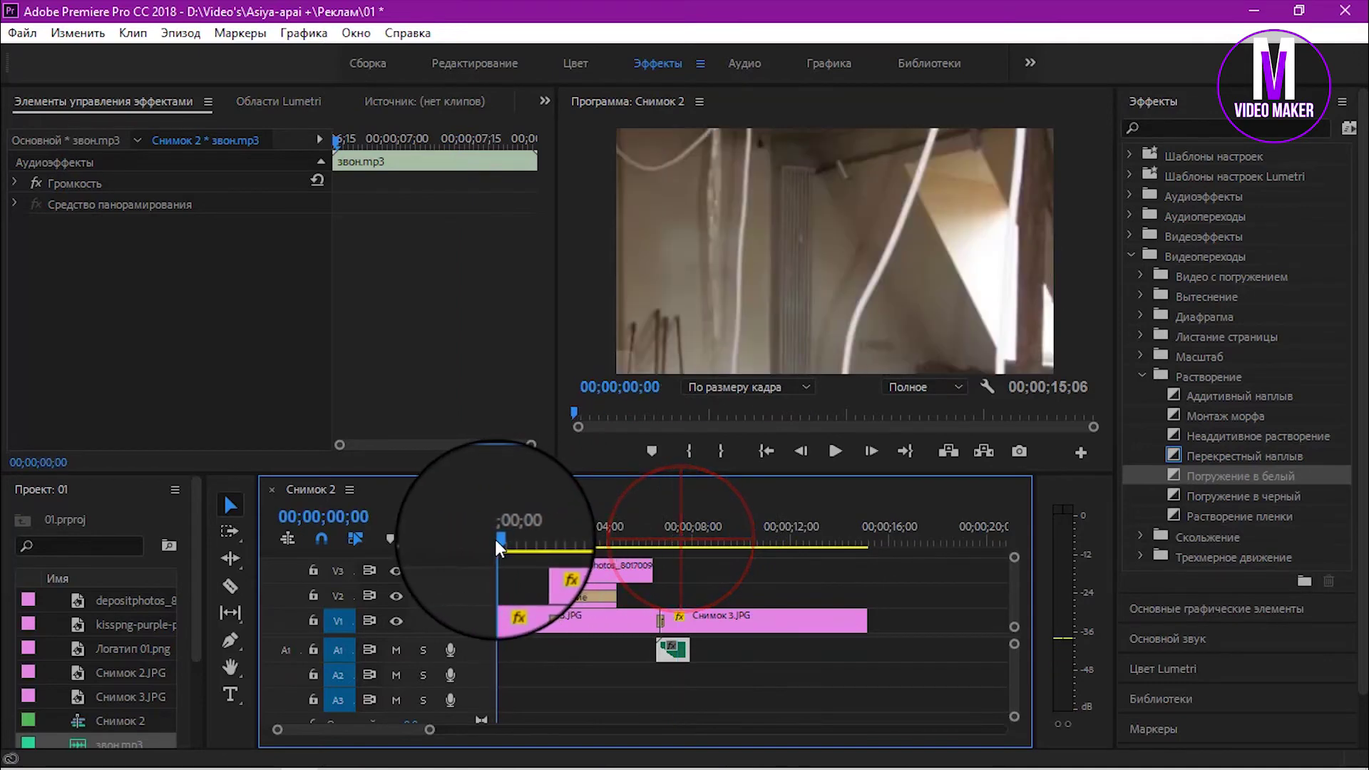
{"action": "key", "text": "space"}
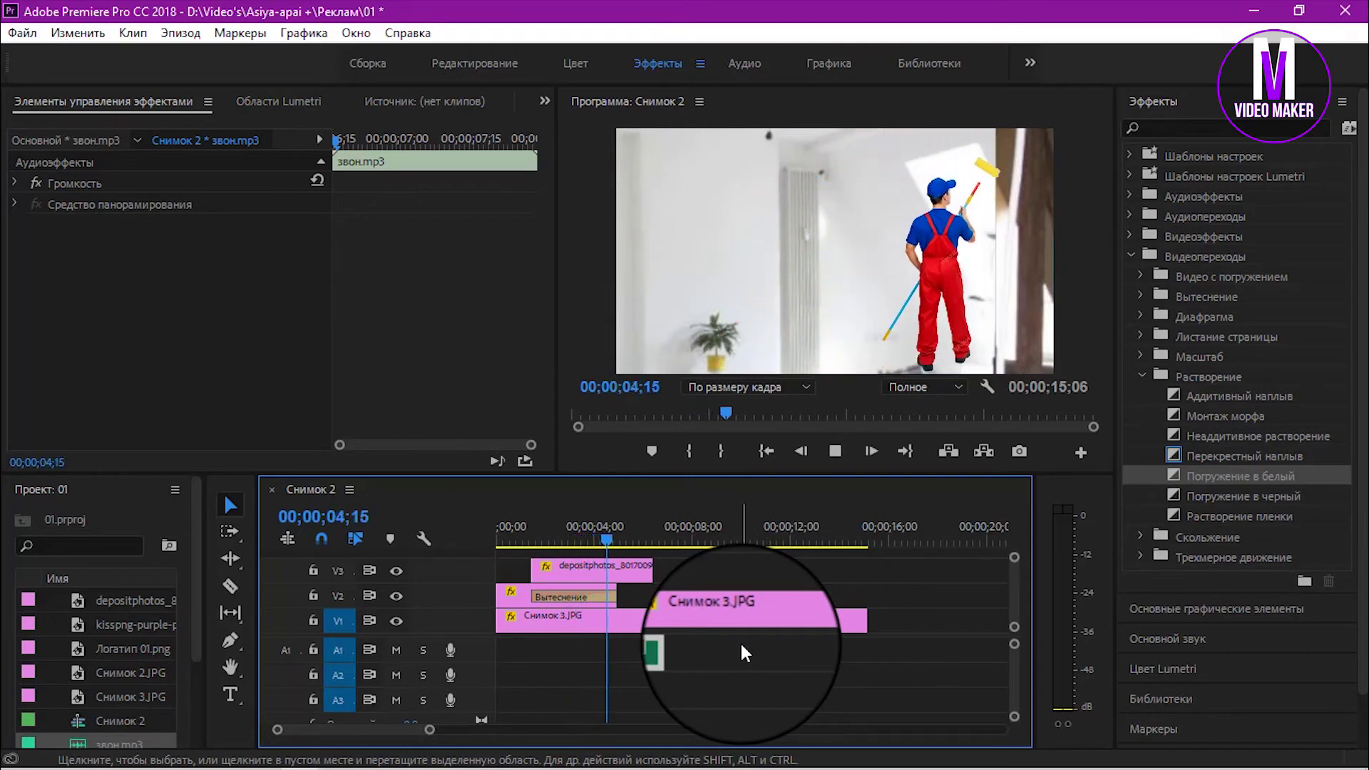
{"action": "key", "text": "space"}
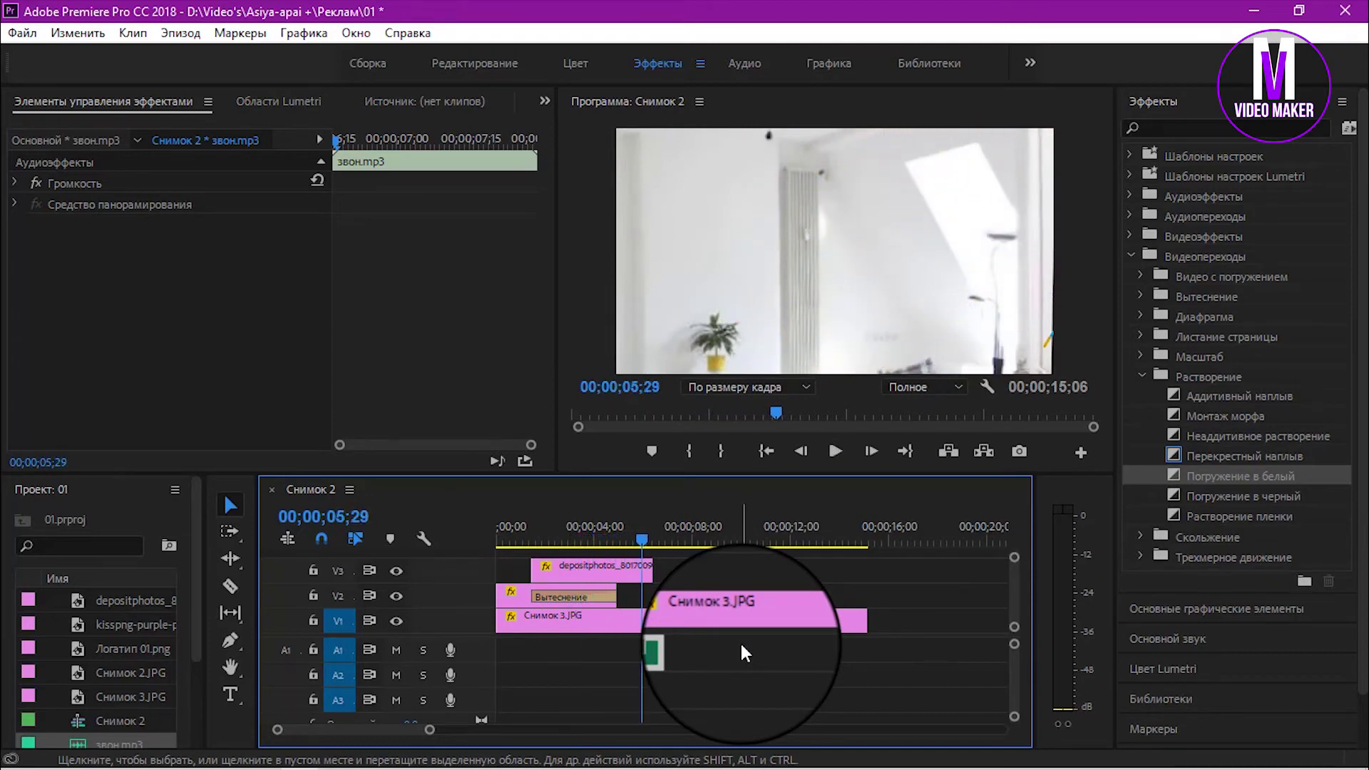
{"action": "key", "text": "space"}
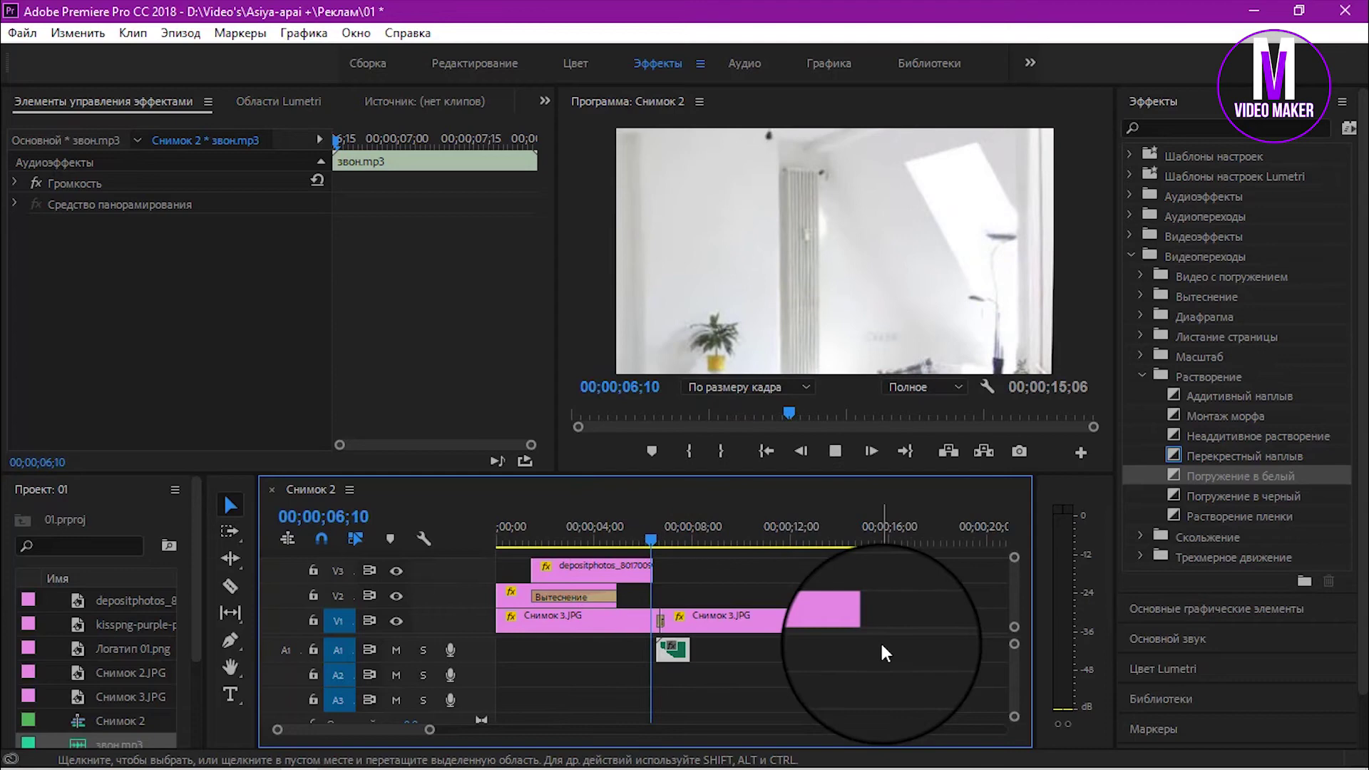
{"action": "key", "text": "space"}
Step: Create a new 1920 × 1080 legacy title named 01 with the playhead at 00;00;07;22
{"action": "left_click_drag", "start_coordinate": [674, 542], "coordinate": [687, 543]}
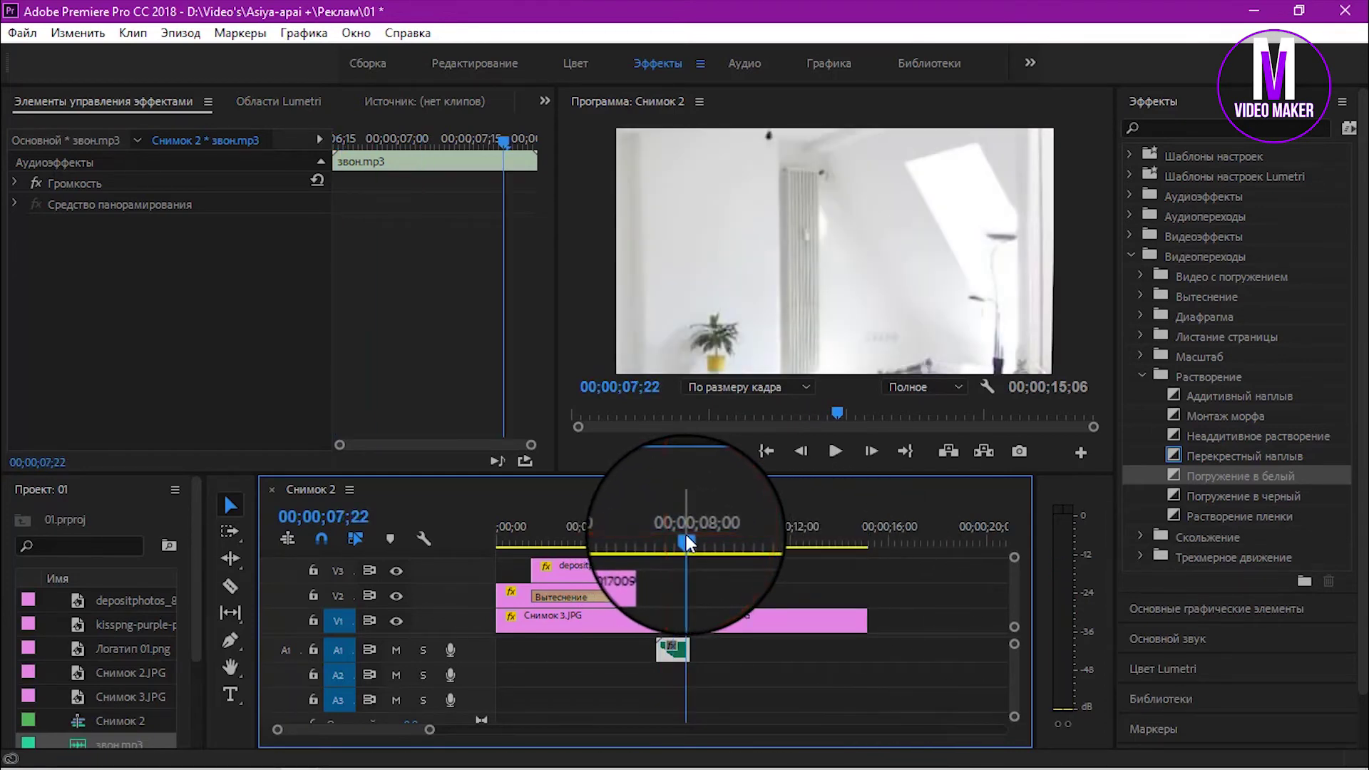
{"action": "key", "text": "ctrl+t"}
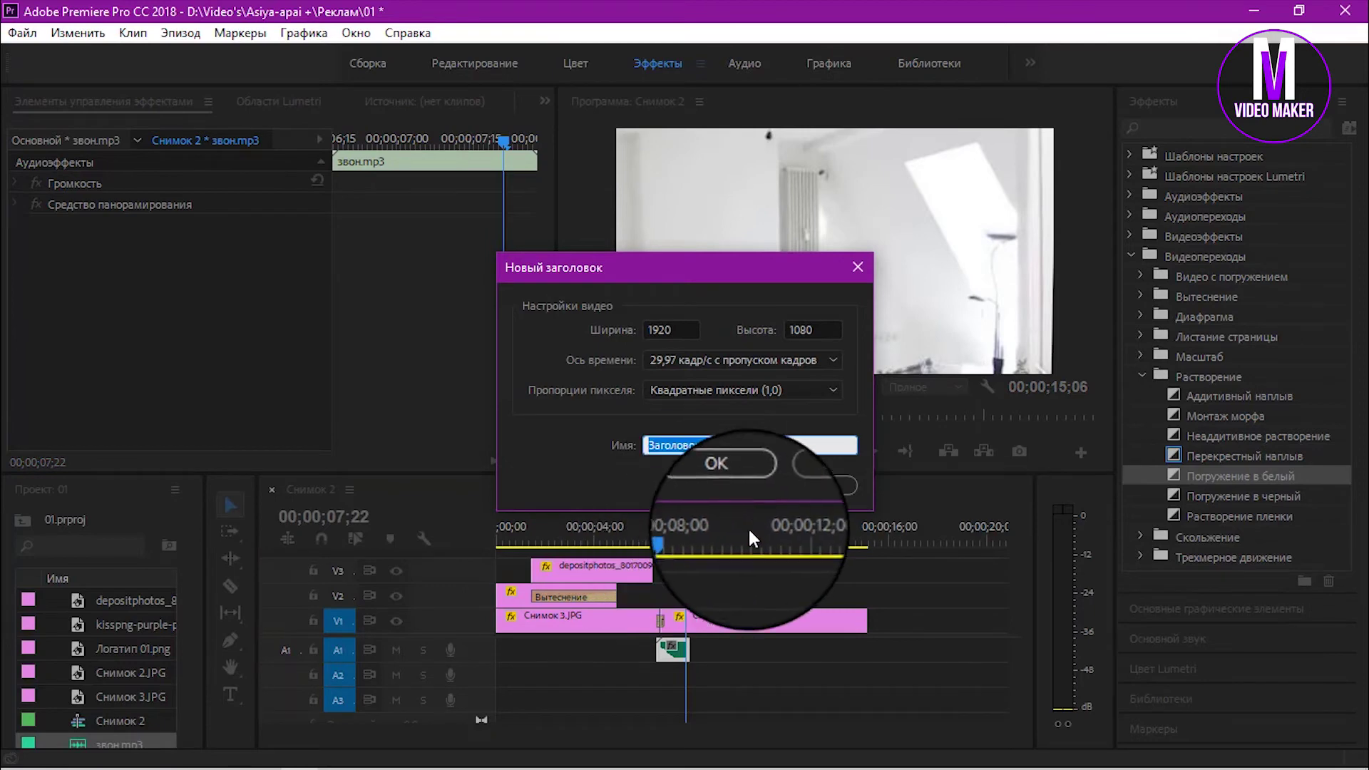
{"action": "type", "text": "01"}
{"action": "key", "text": "Return"}
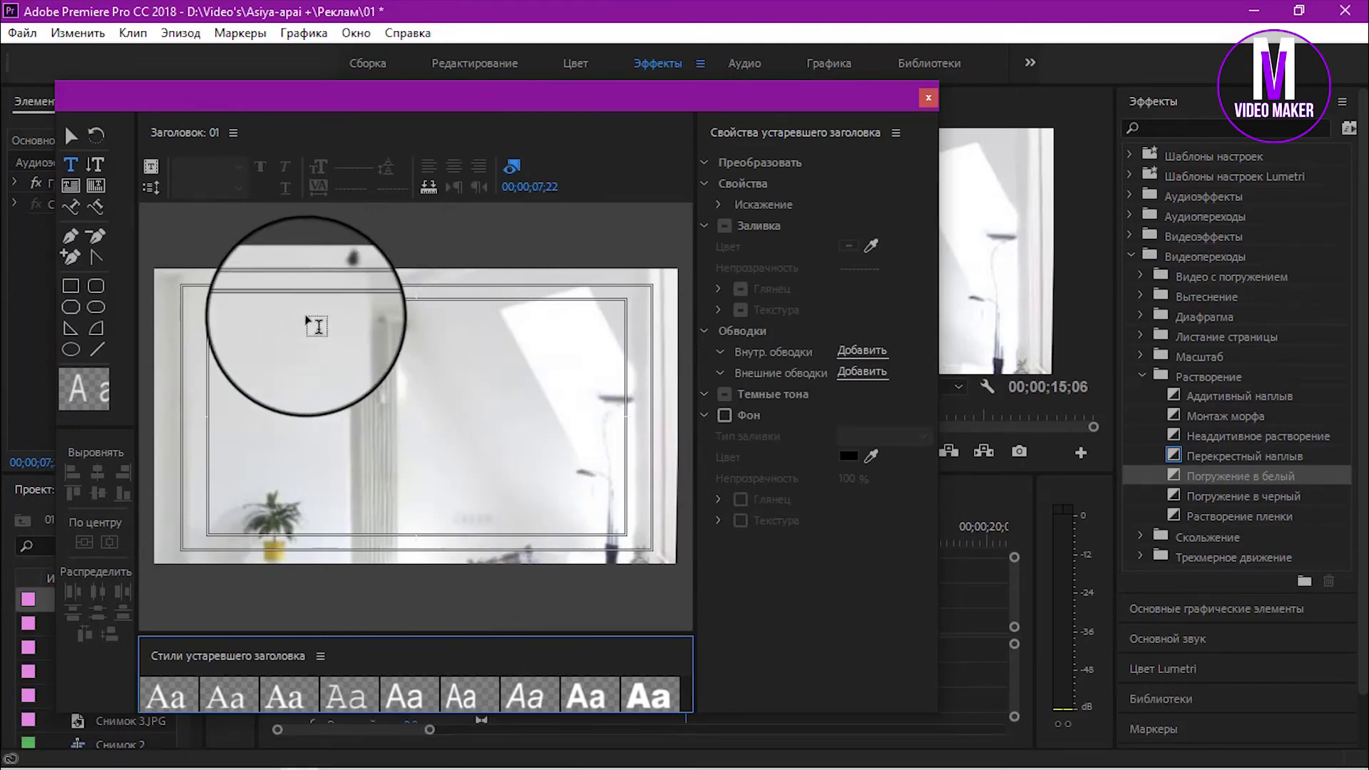
Step: Add the text "доверь ремонт професионалам" on two lines near the top of title 01 and set its fill color to 030000
{"action": "left_click", "coordinate": [274, 313]}
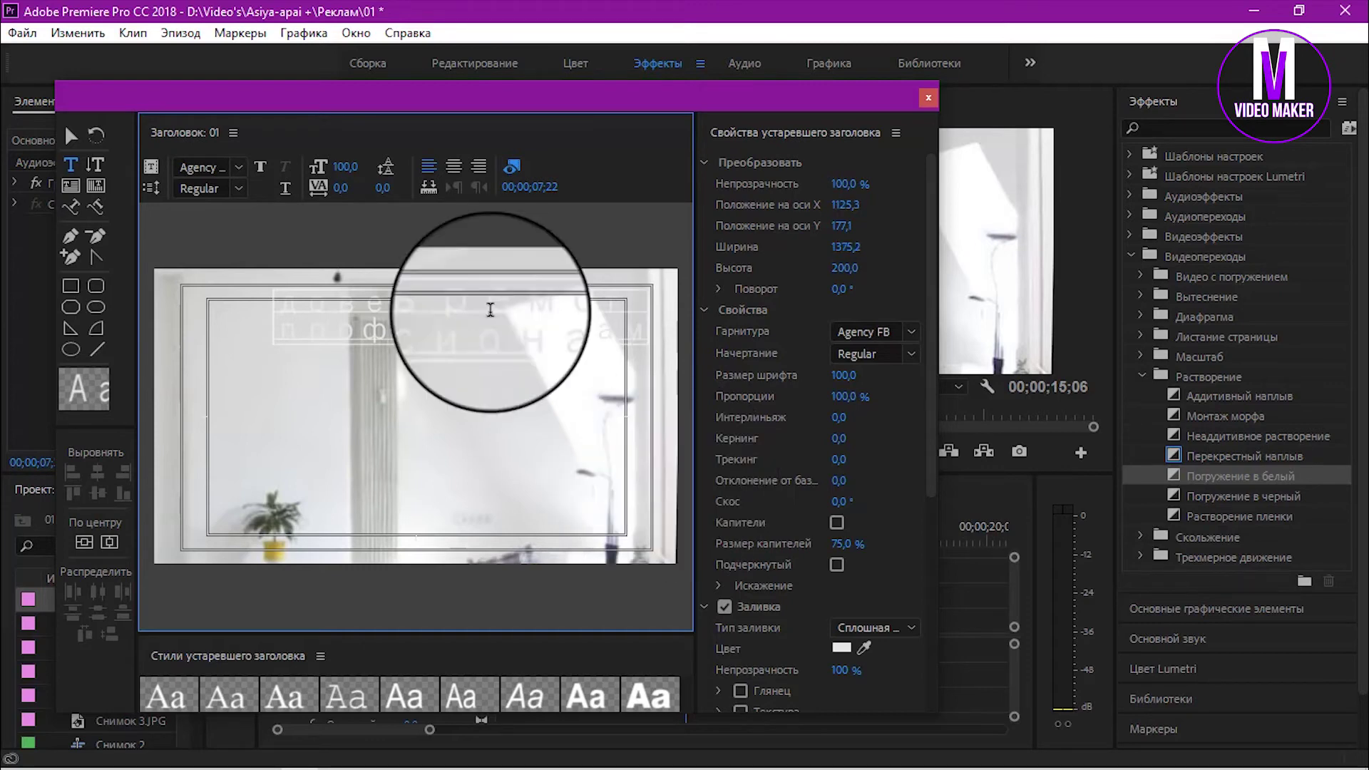
{"action": "left_click", "coordinate": [842, 648]}
{"action": "left_click", "coordinate": [702, 299]}
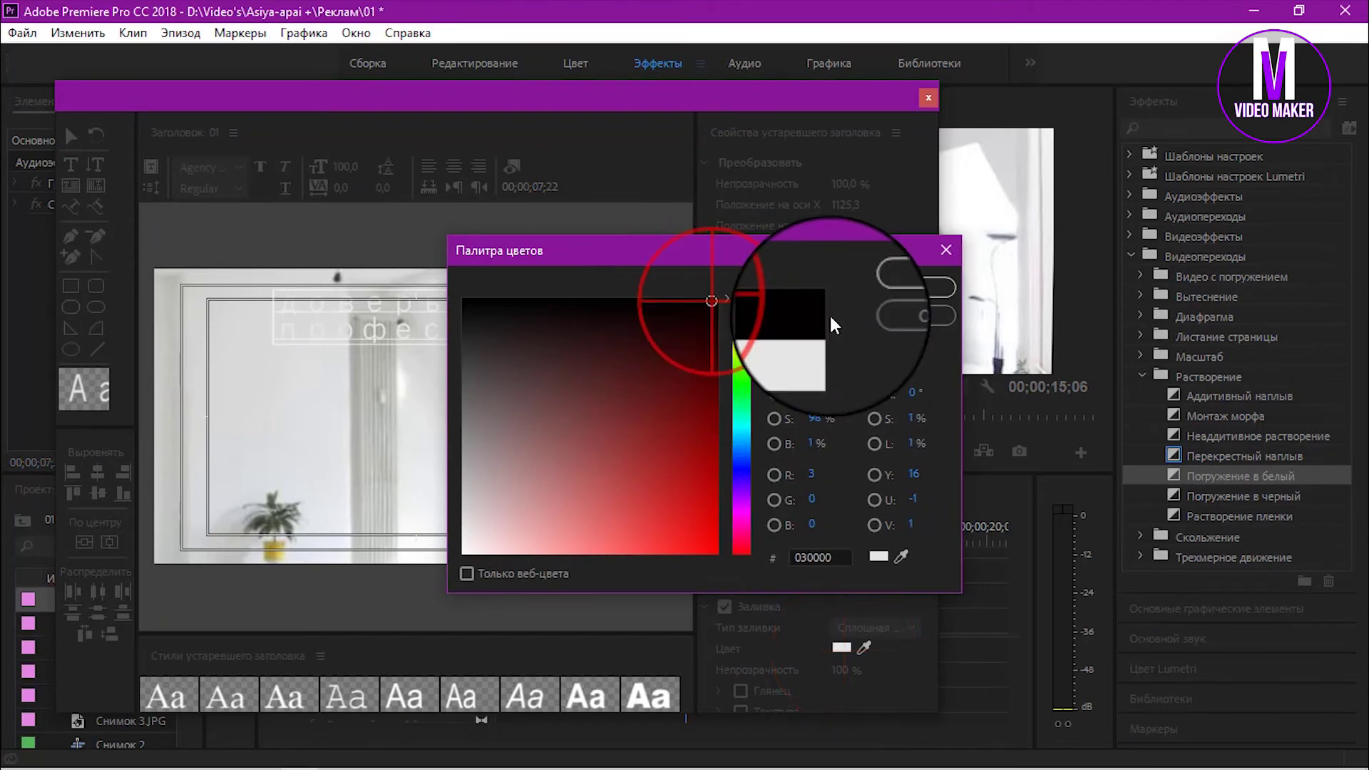
{"action": "left_click", "coordinate": [908, 288]}
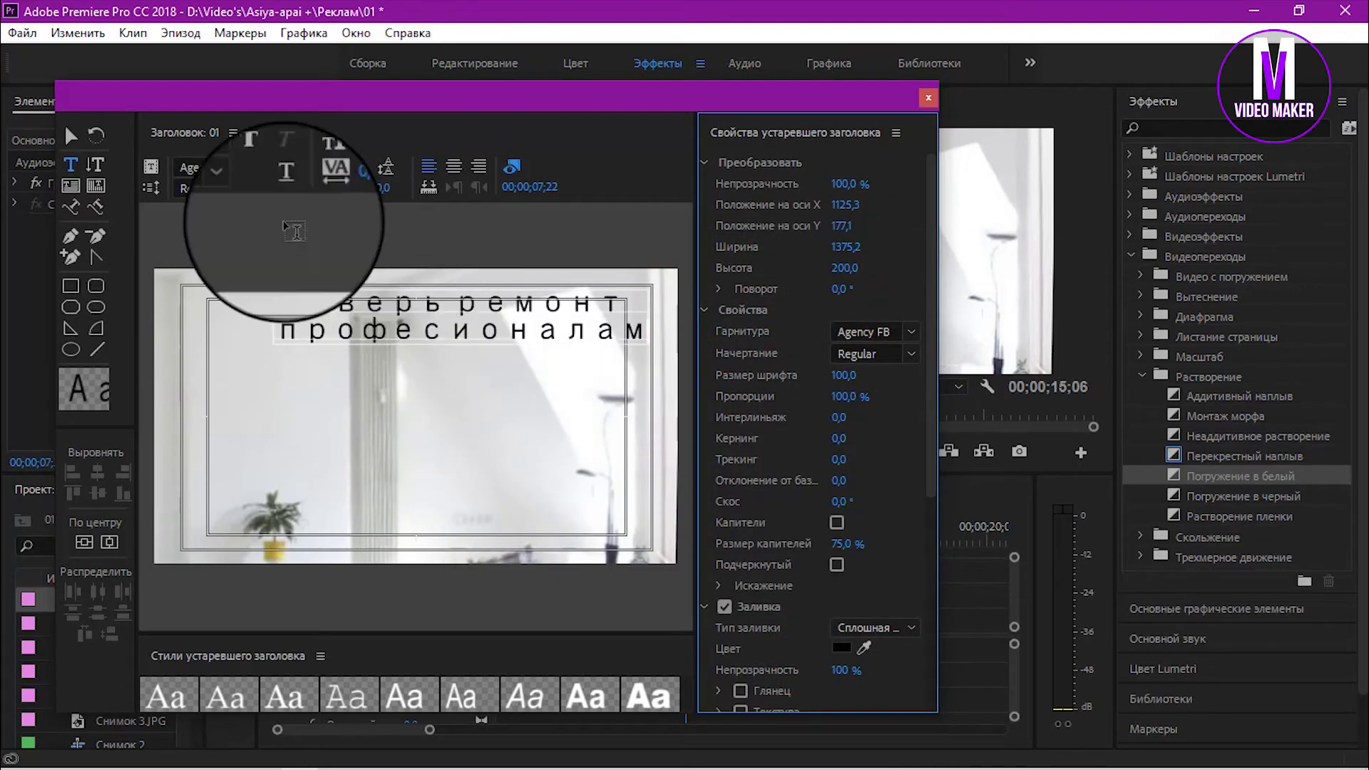
Step: Format the title text as centered Bebas Neue Regular at size 198 and move it to X 1005,8, Y 520,1
{"action": "left_click", "coordinate": [203, 169]}
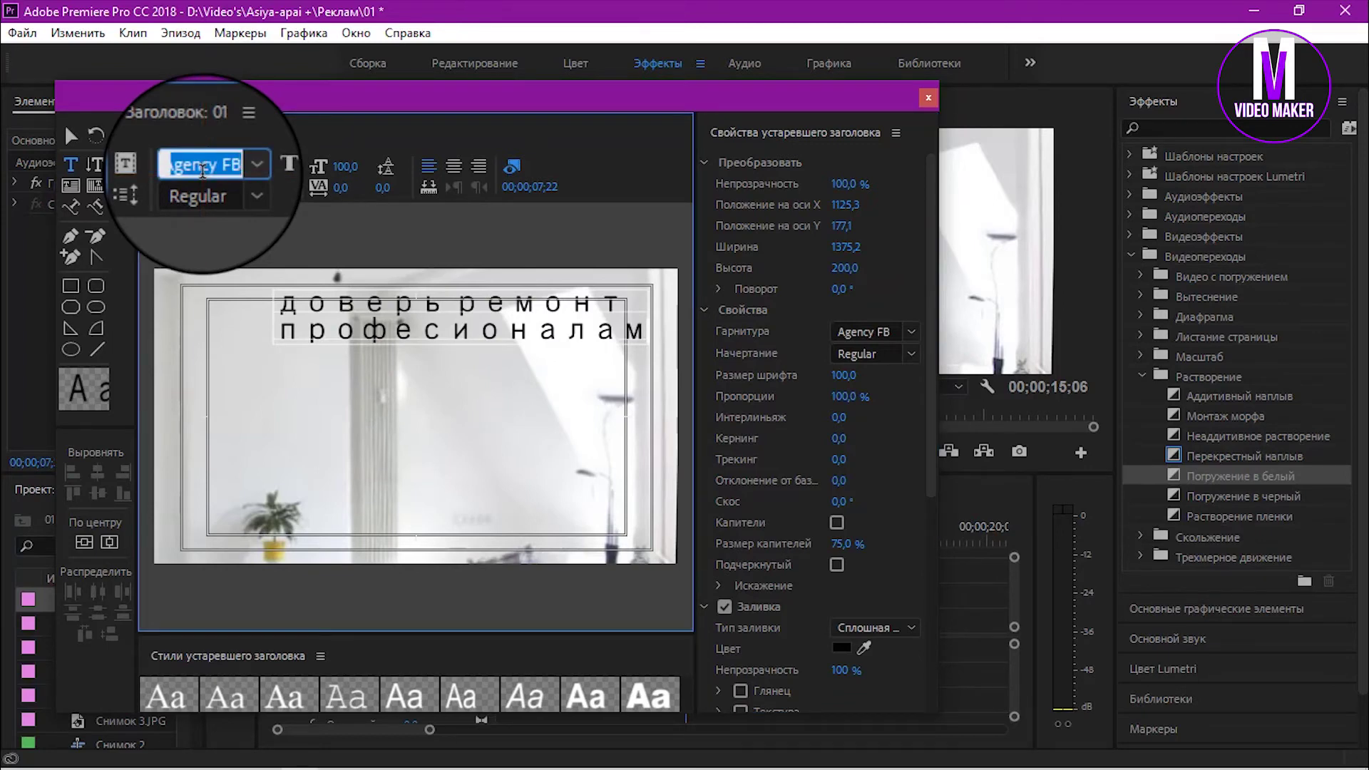
{"action": "type", "text": "Bebas Ne"}
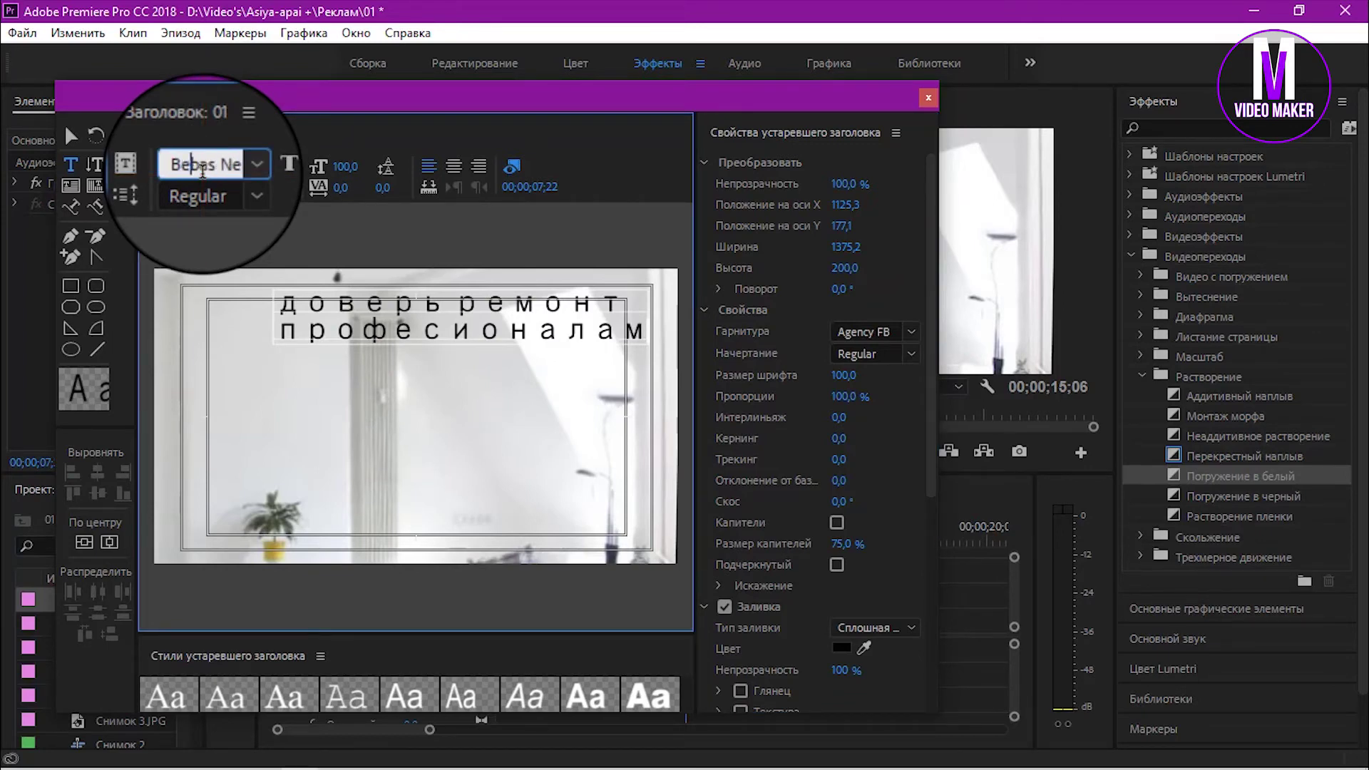
{"action": "key", "text": "Return"}
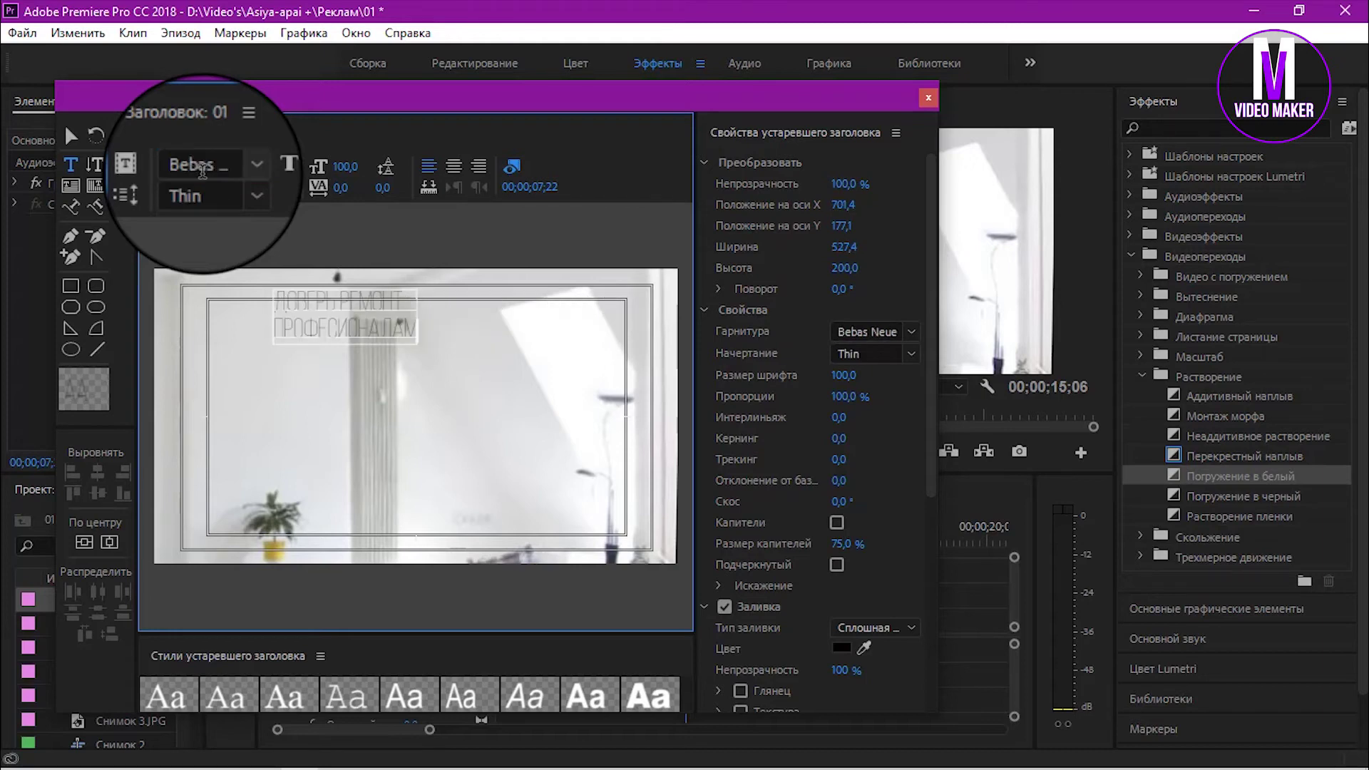
{"action": "left_click", "coordinate": [238, 188]}
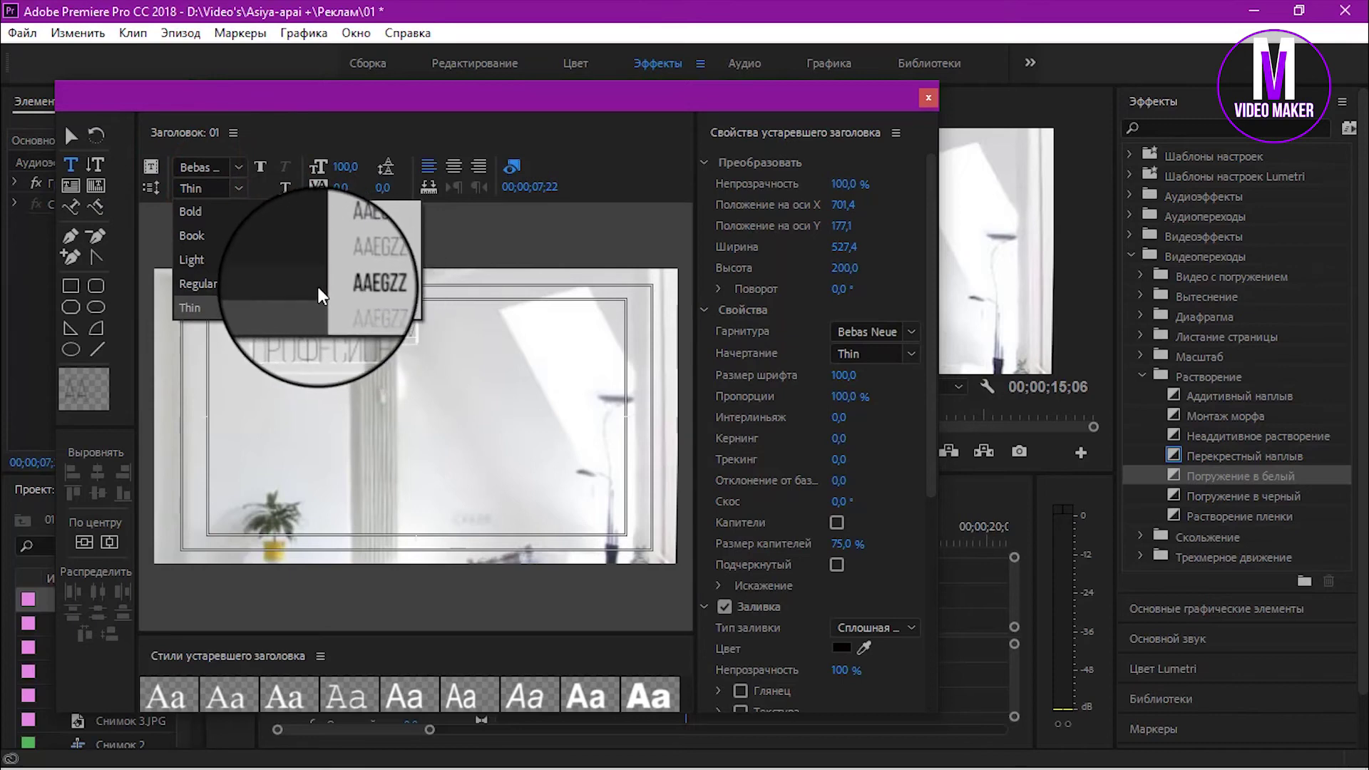
{"action": "left_click", "coordinate": [356, 283]}
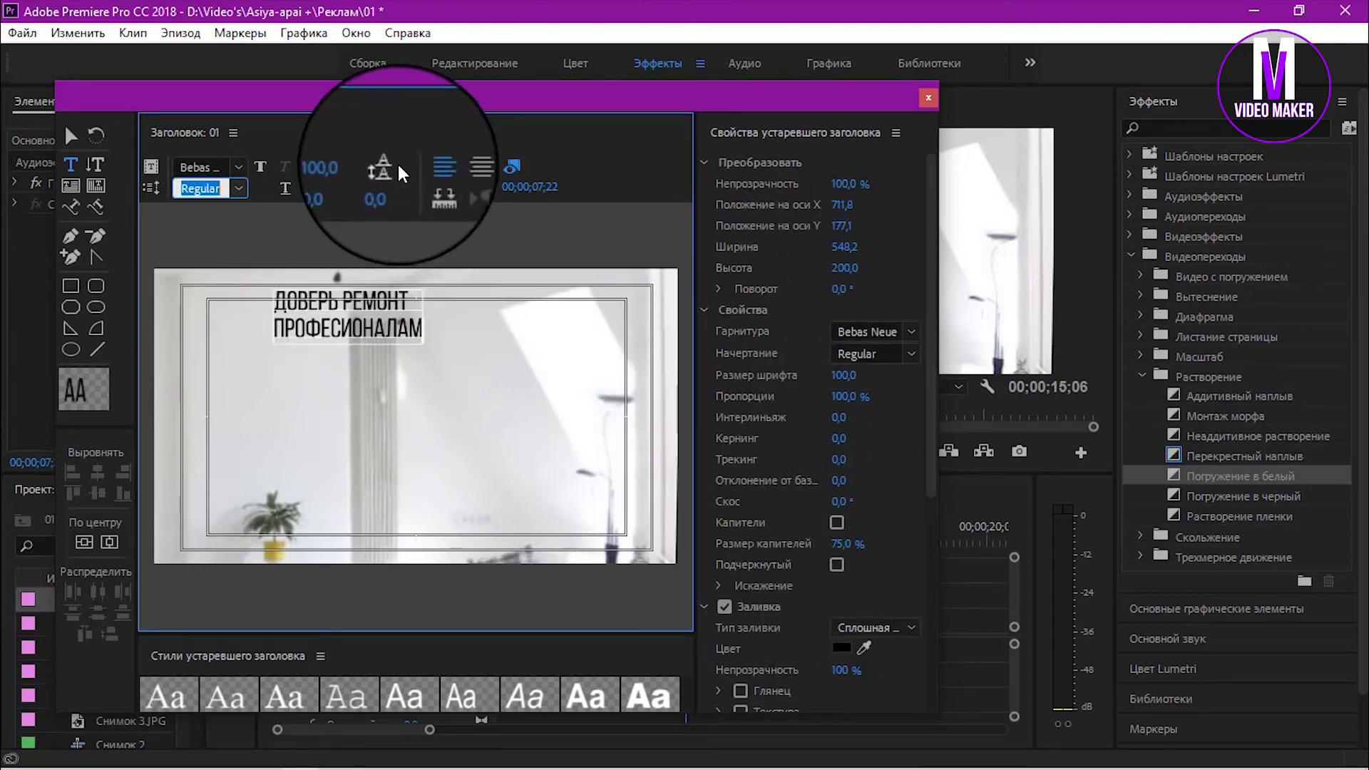
{"action": "left_click_drag", "start_coordinate": [362, 177], "coordinate": [442, 163]}
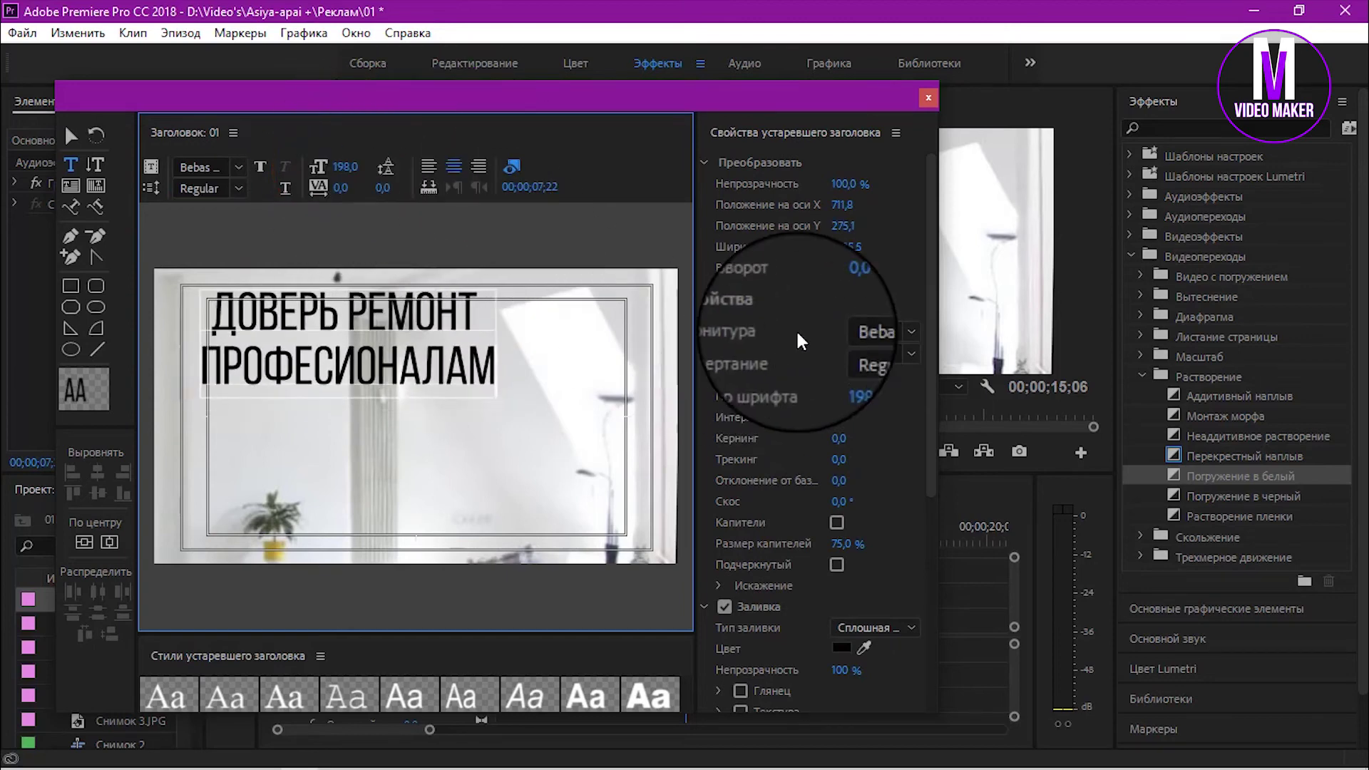
{"action": "left_click_drag", "start_coordinate": [846, 222], "coordinate": [1134, 189]}
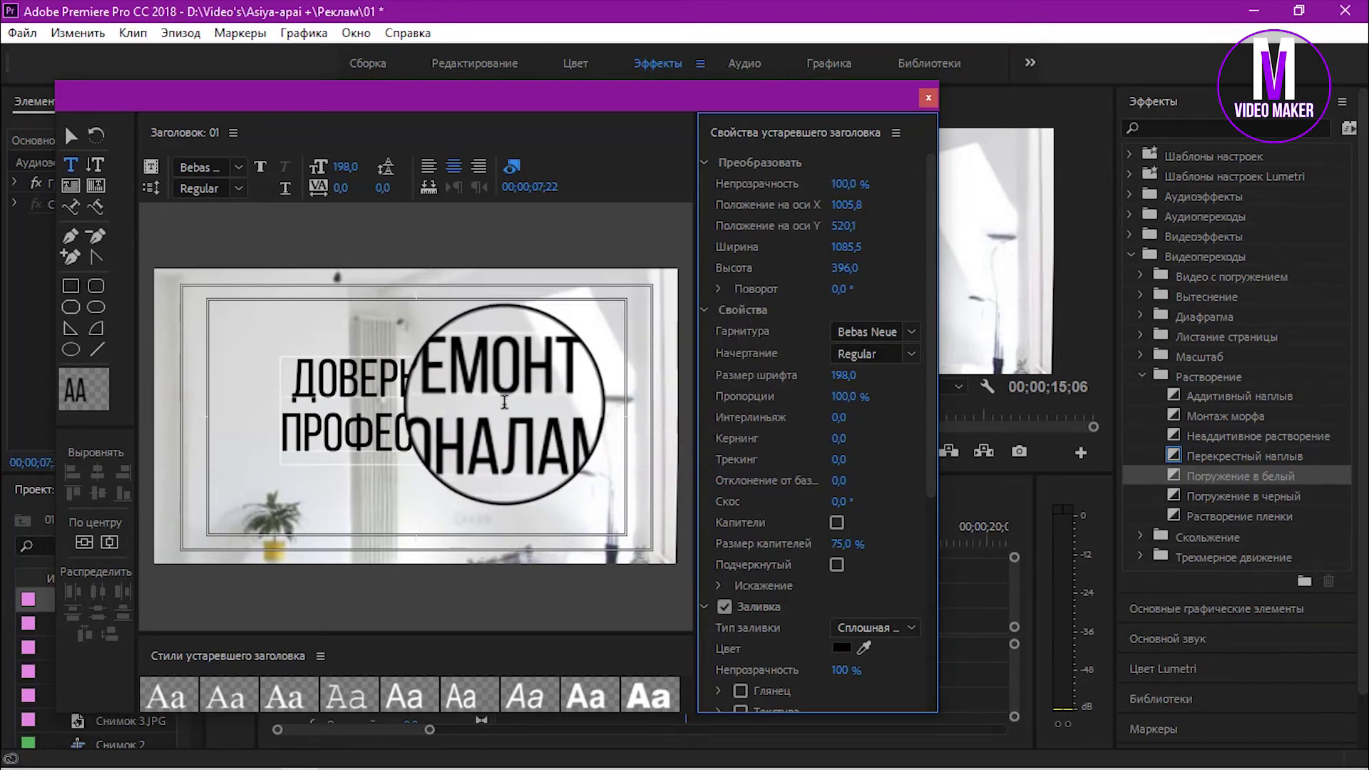
Step: Change the title text's fill color to the blue 2017D5
{"action": "left_click", "coordinate": [841, 647]}
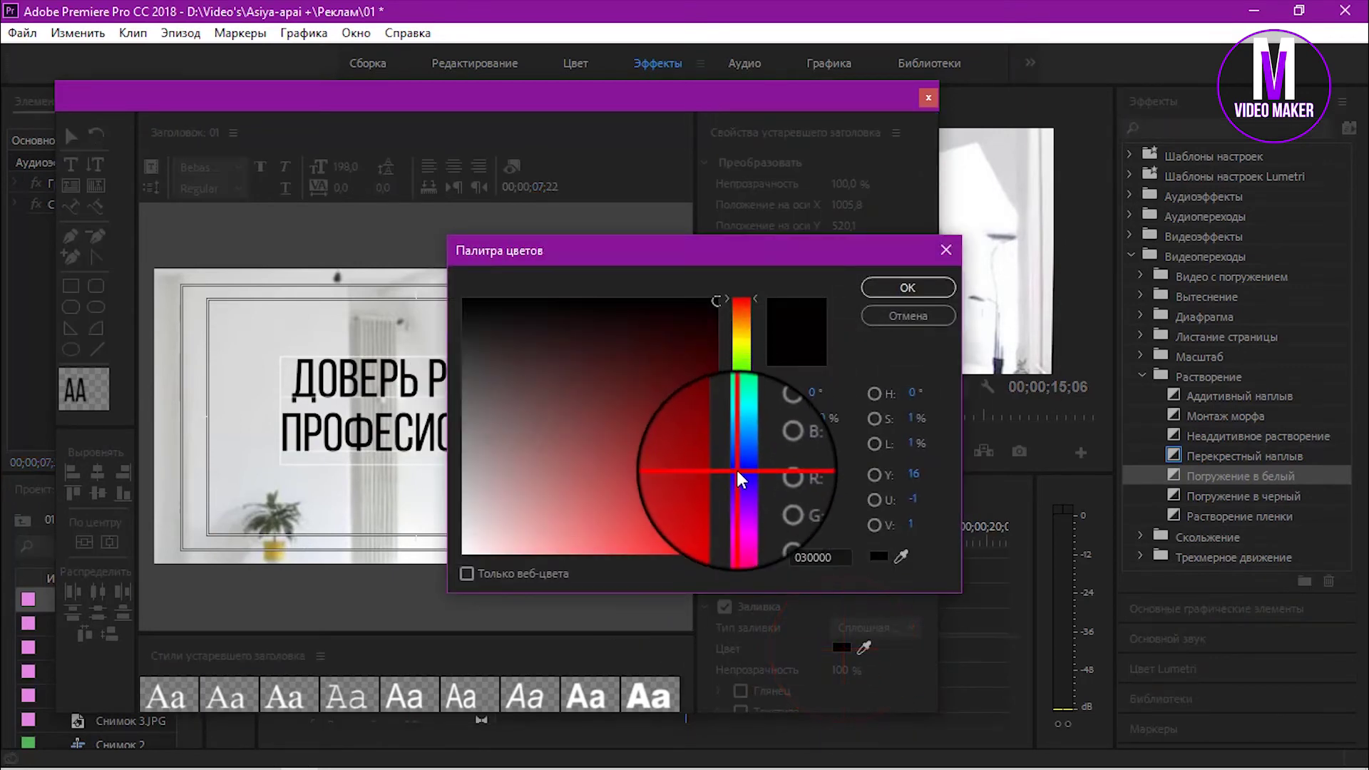
{"action": "left_click", "coordinate": [738, 474]}
{"action": "left_click", "coordinate": [689, 511]}
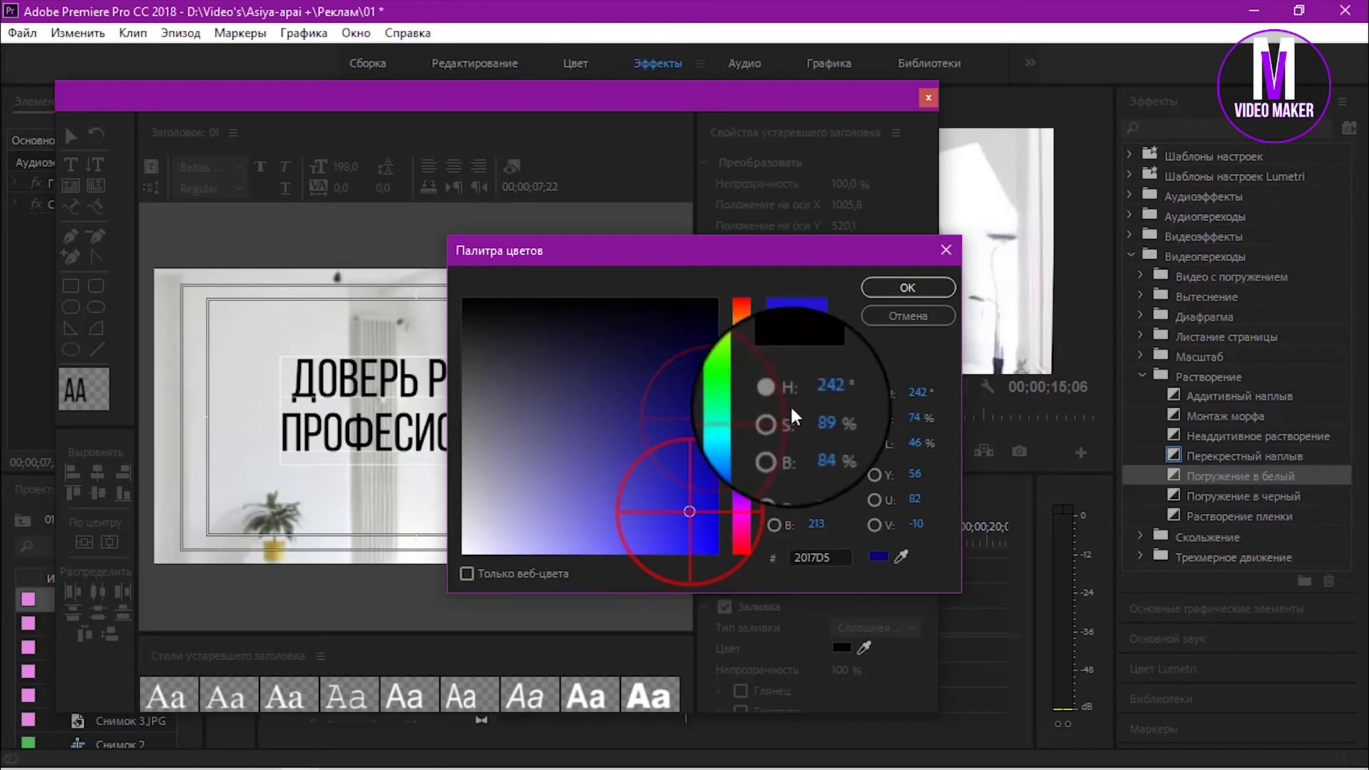
{"action": "left_click", "coordinate": [893, 282]}
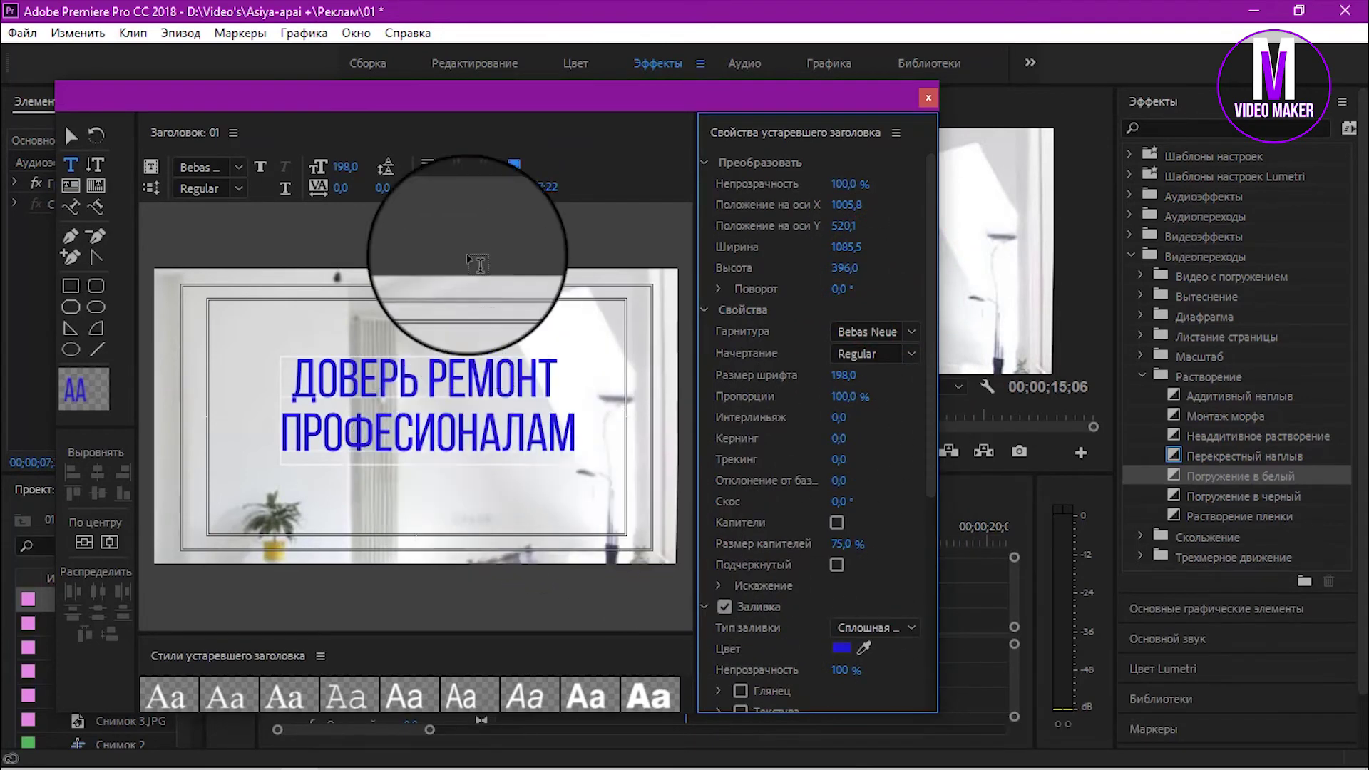
Step: Reposition the title text to X 993,8, Y 548,1 and close the title editor
{"action": "left_click", "coordinate": [292, 374]}
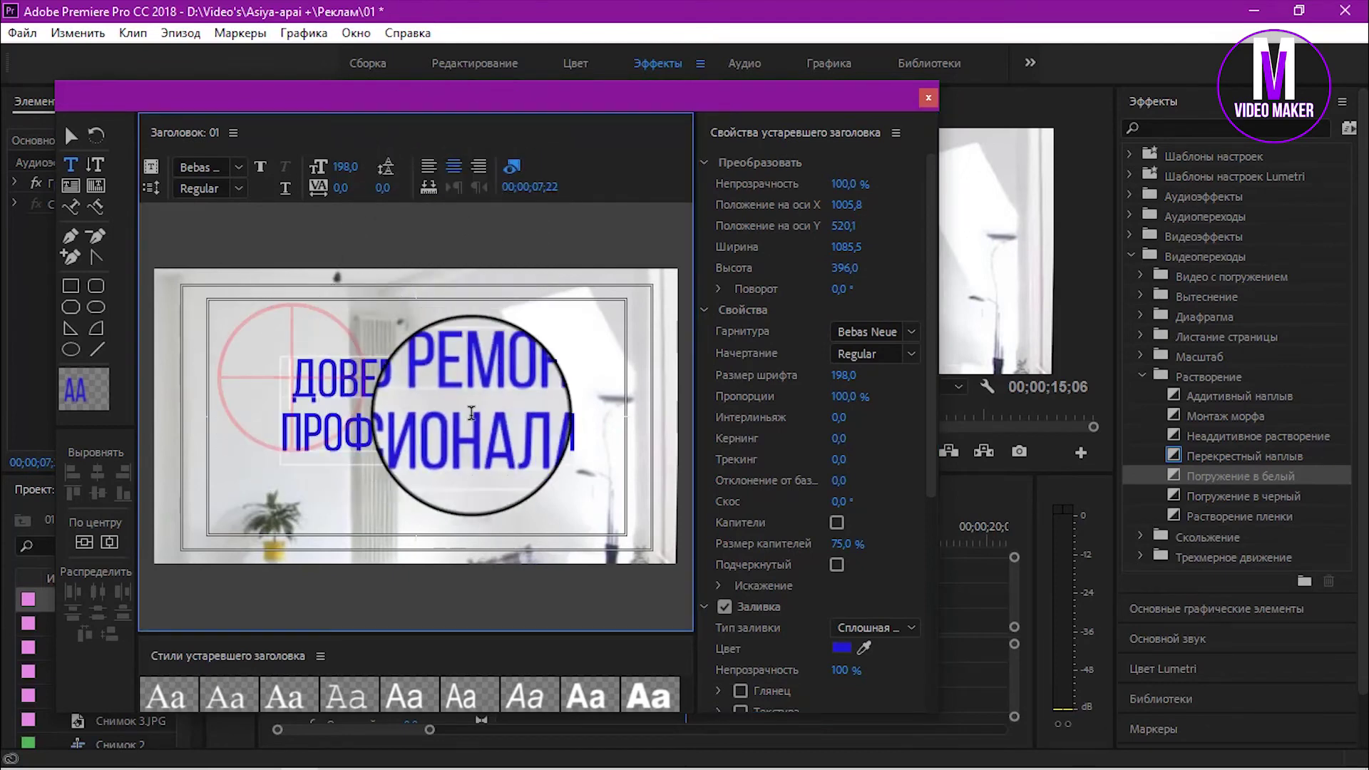
{"action": "mouse_move", "coordinate": [832, 205]}
{"action": "left_mouse_down"}
{"action": "mouse_move", "coordinate": [813, 205]}
{"action": "mouse_move", "coordinate": [841, 205]}
{"action": "left_mouse_up"}
{"action": "left_click_drag", "start_coordinate": [850, 224], "coordinate": [871, 218]}
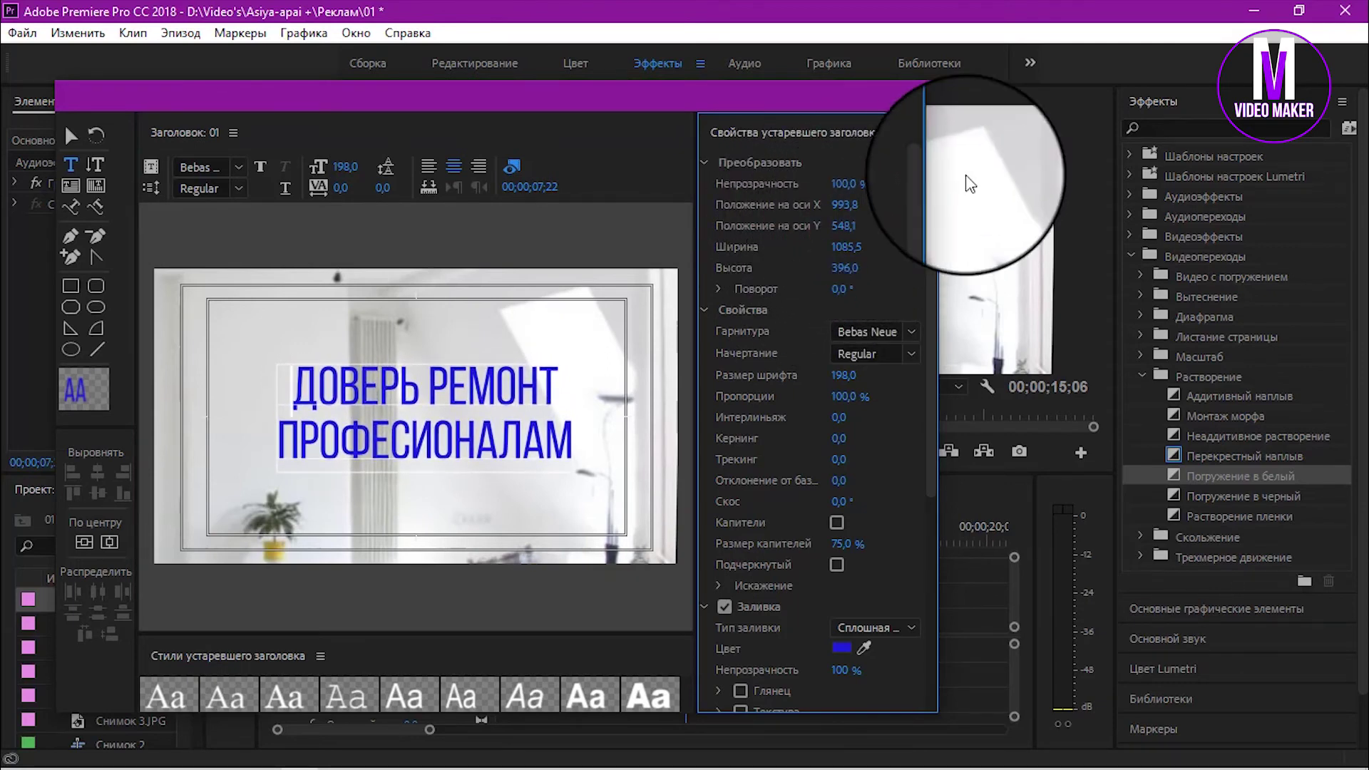
{"action": "left_click", "coordinate": [929, 100]}
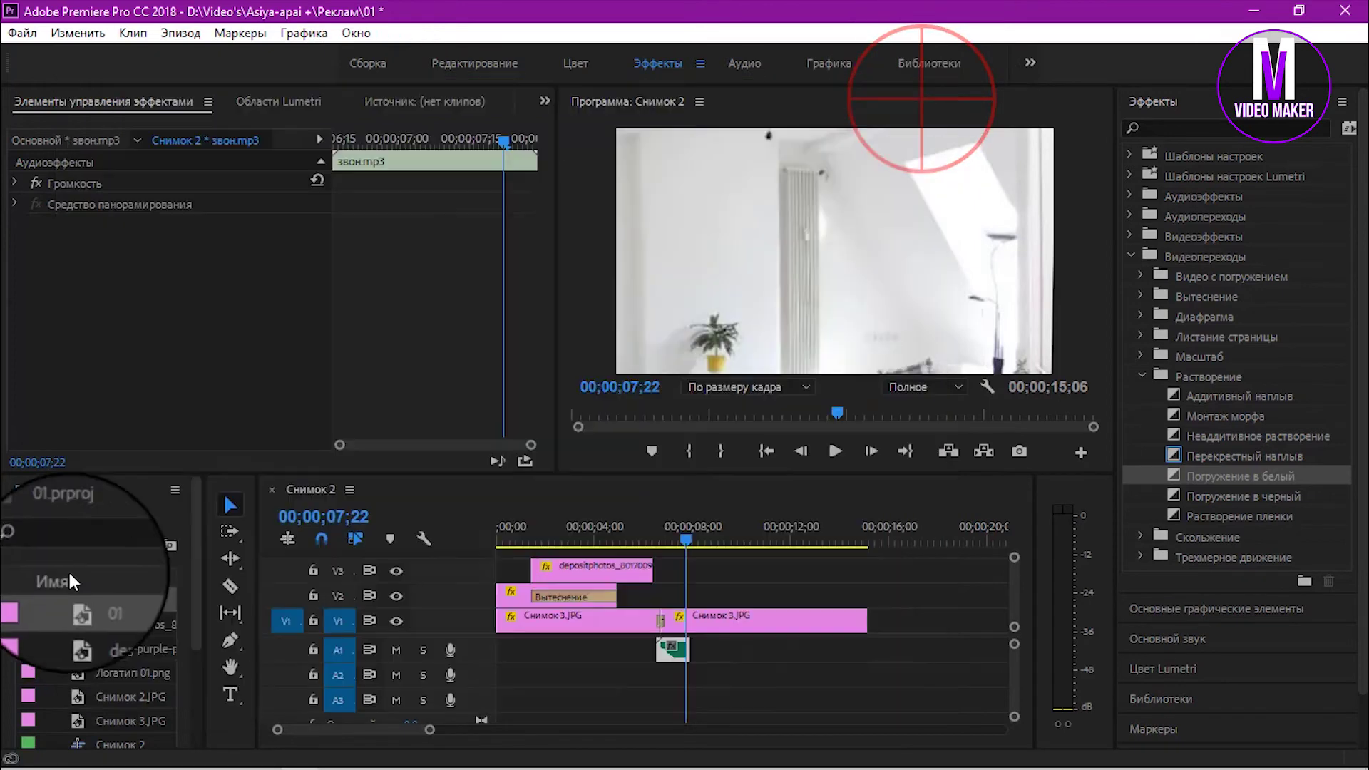
Step: Place title 01 on track V3 just after the painter clip and extend it to the end of the last photo clip
{"action": "left_click_drag", "start_coordinate": [143, 598], "coordinate": [681, 579]}
{"action": "left_click_drag", "start_coordinate": [781, 572], "coordinate": [866, 574]}
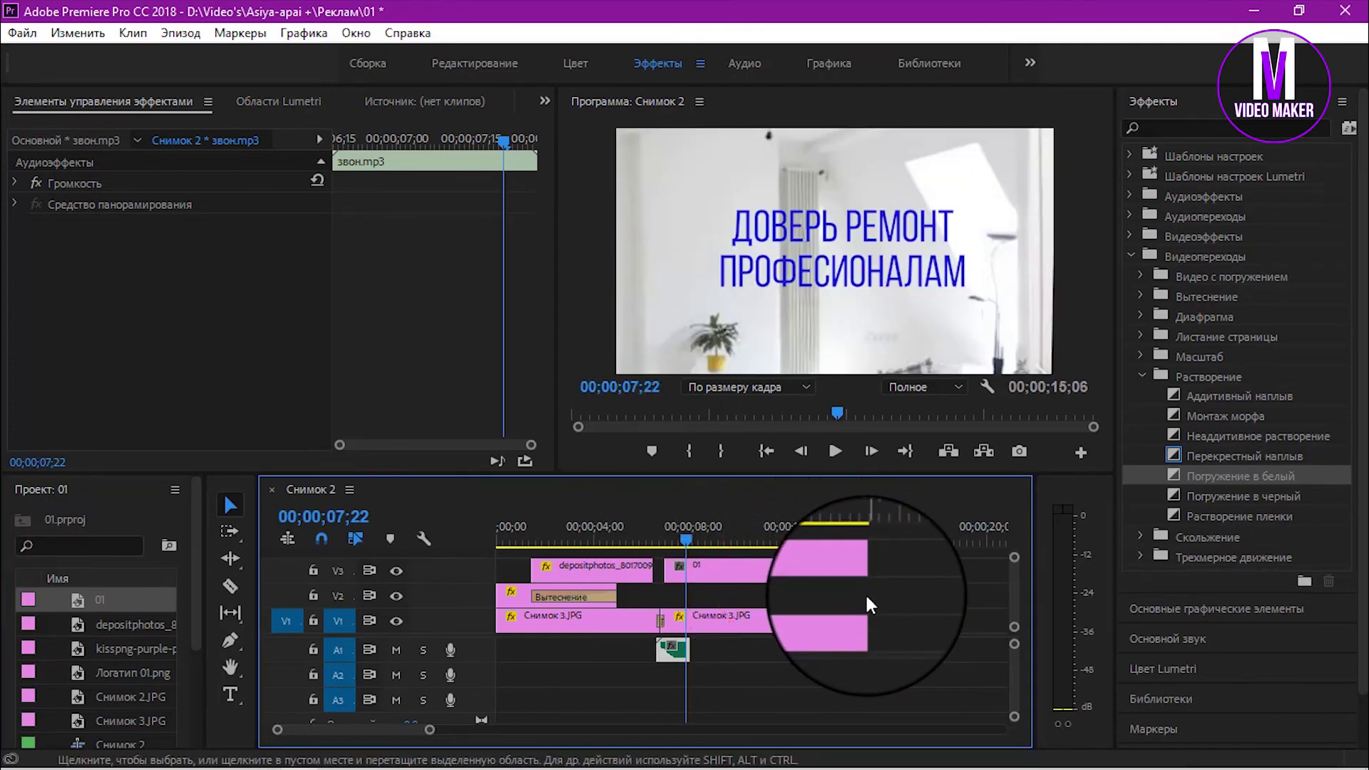
Step: Play the sequence from 00;00;06;06 and again from 00;00;05;23 to check the title's appearance against the flash and sound
{"action": "left_click", "coordinate": [670, 539]}
{"action": "left_click_drag", "start_coordinate": [672, 536], "coordinate": [648, 539]}
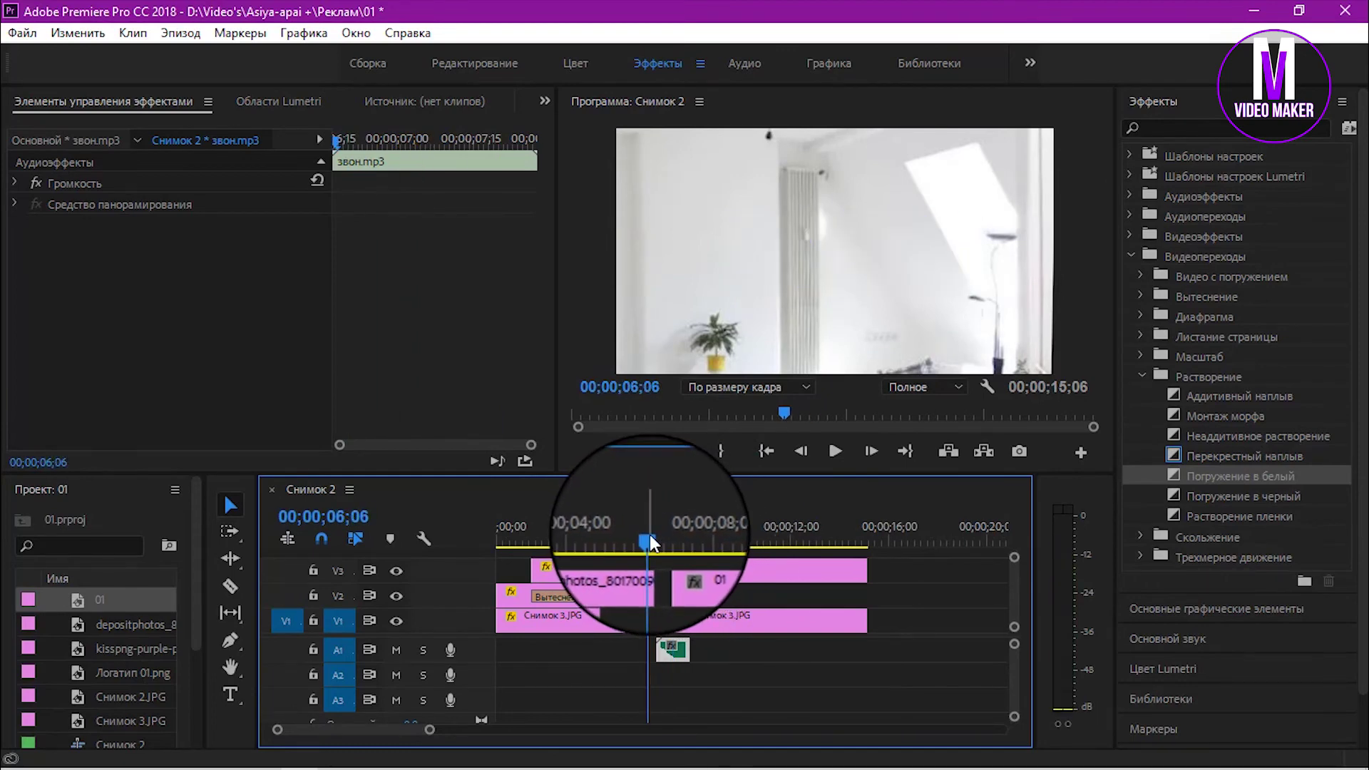
{"action": "key", "text": "space"}
{"action": "key", "text": "space"}
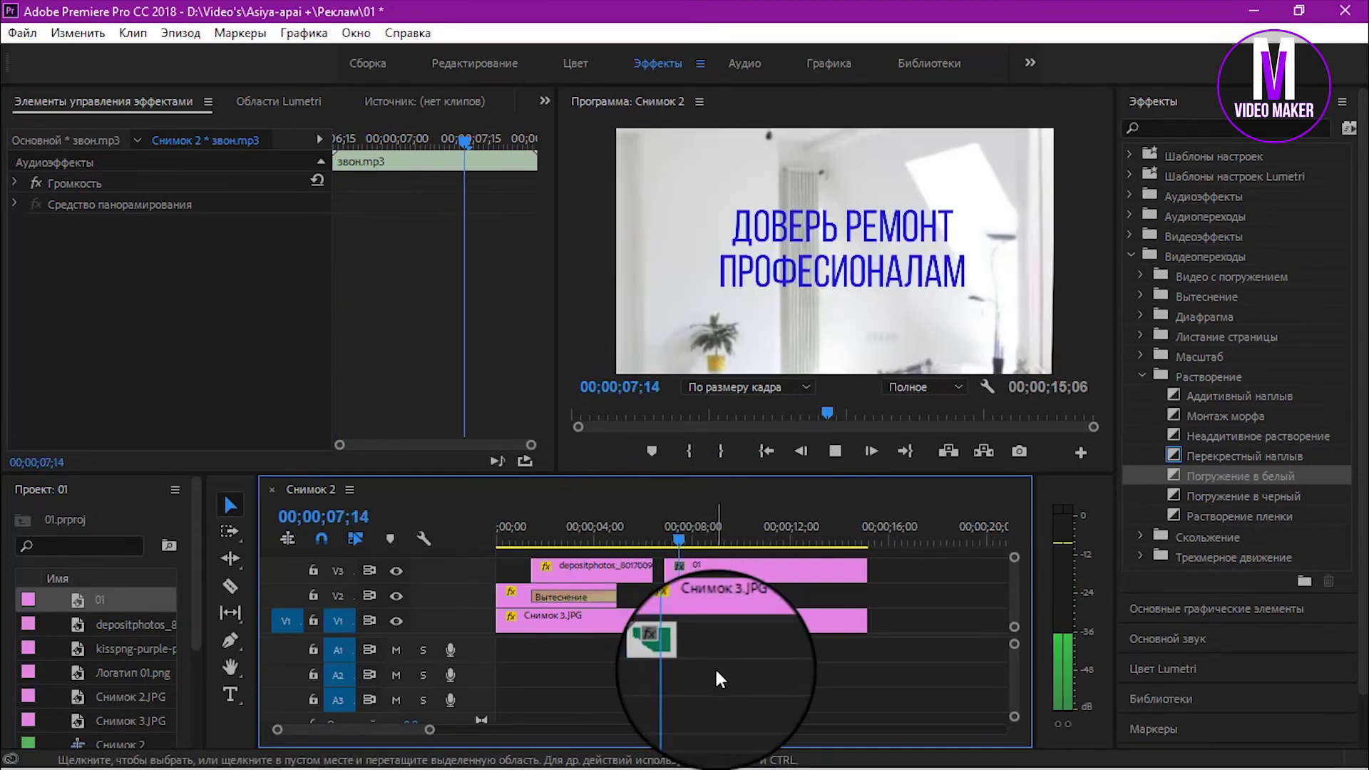
{"action": "left_click", "coordinate": [640, 536]}
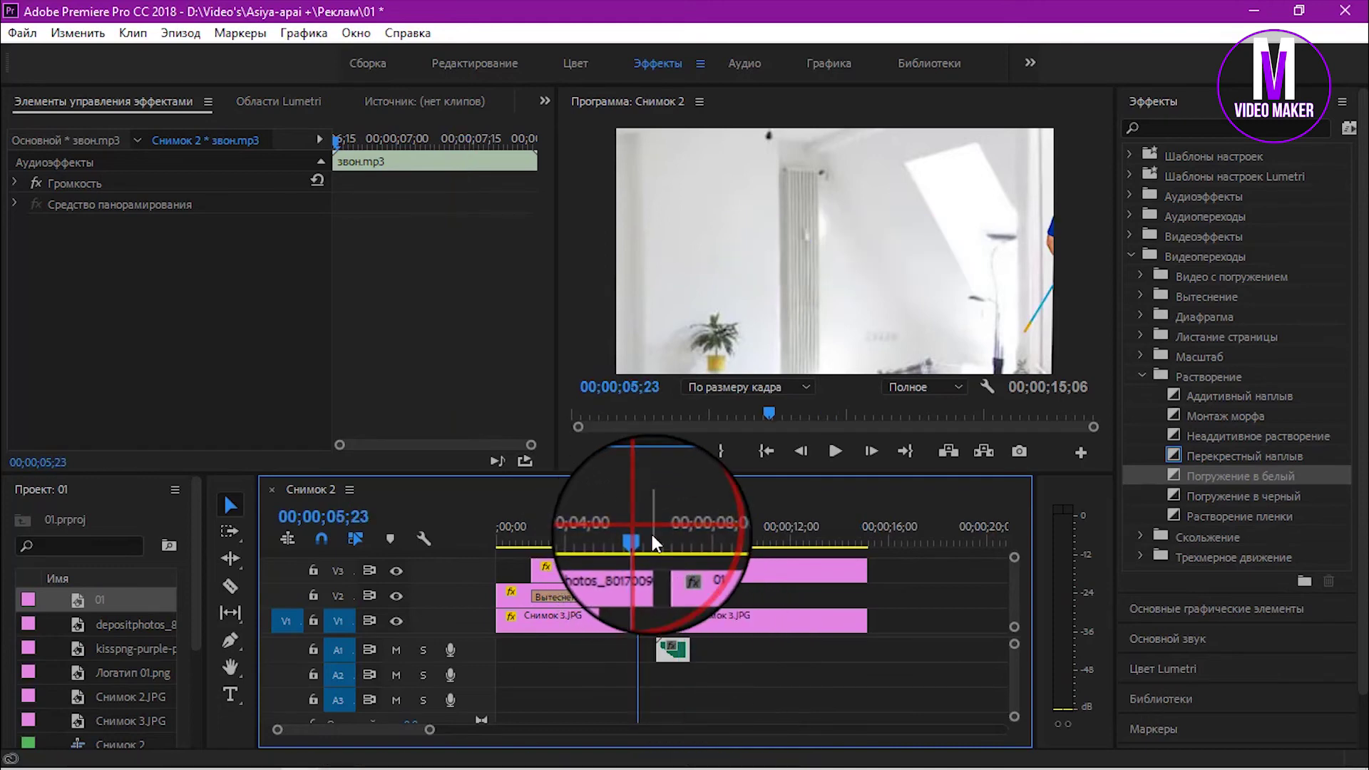
{"action": "key", "text": "space"}
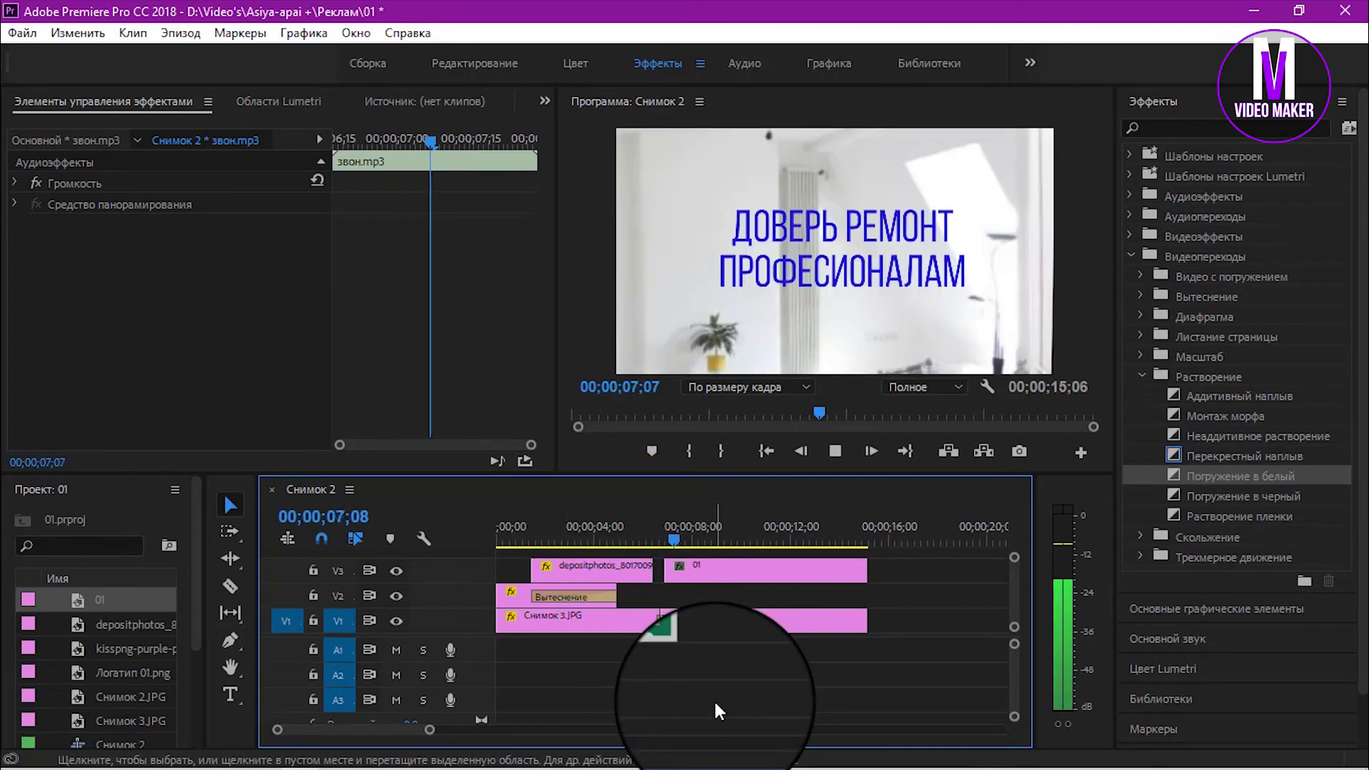
{"action": "key", "text": "space"}
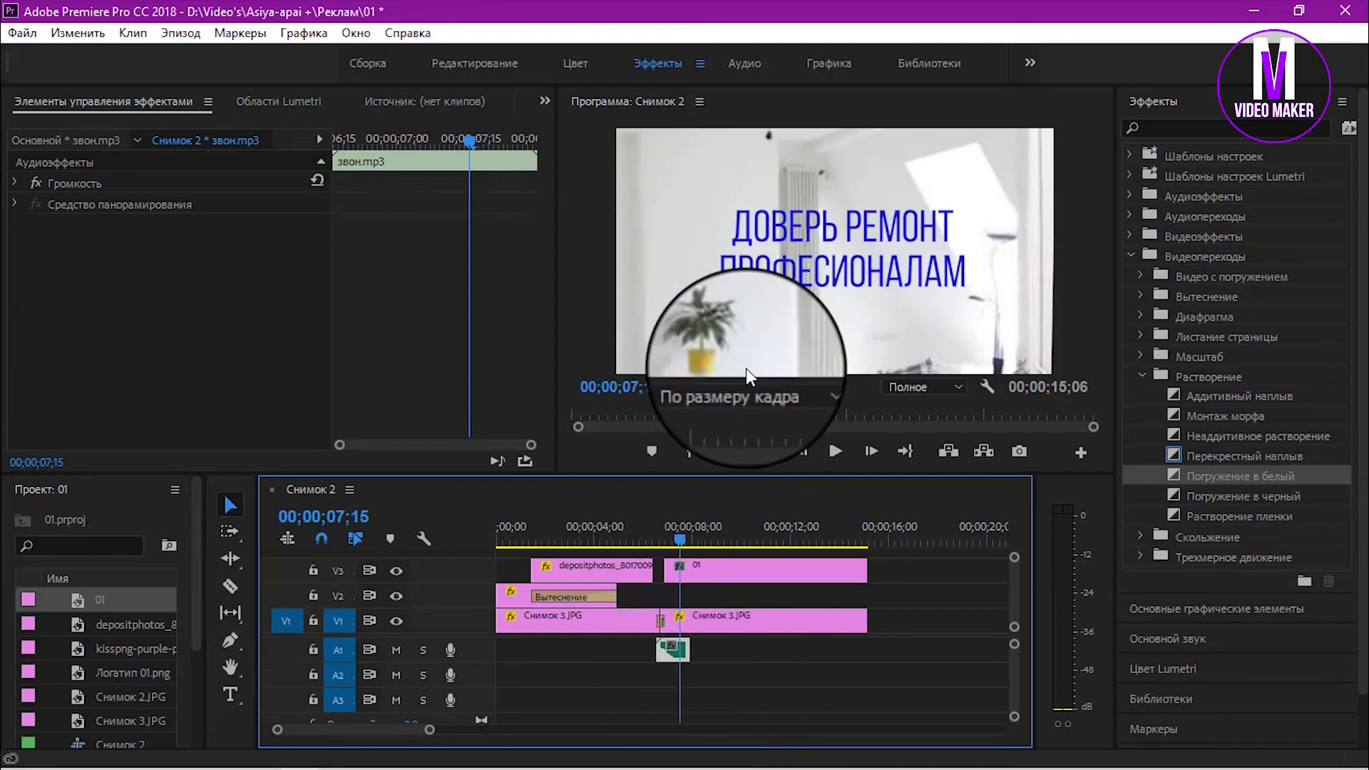
Step: Place the imported music track on A2 starting at 00;00;00;00 and play the sequence with it
{"action": "mouse_move", "coordinate": [328, 767]}
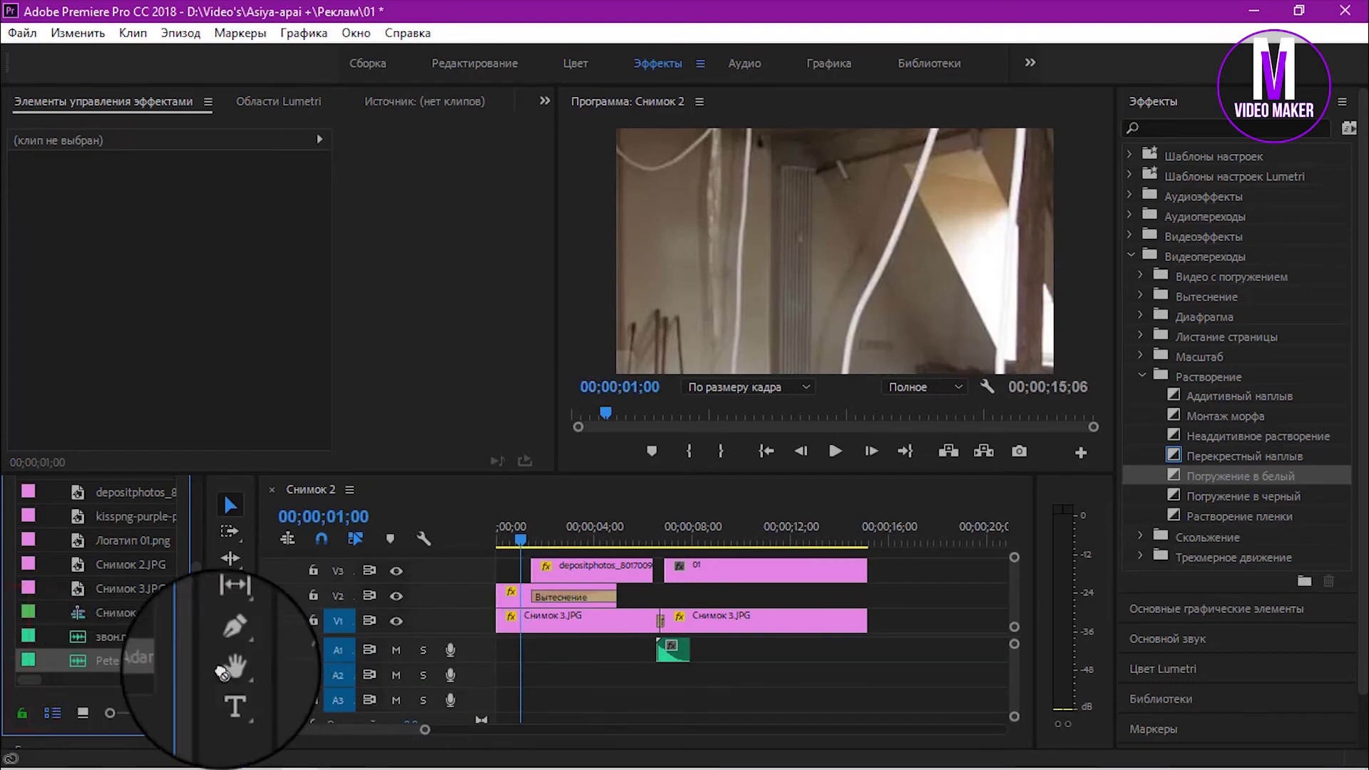
{"action": "left_click_drag", "start_coordinate": [221, 670], "coordinate": [474, 670]}
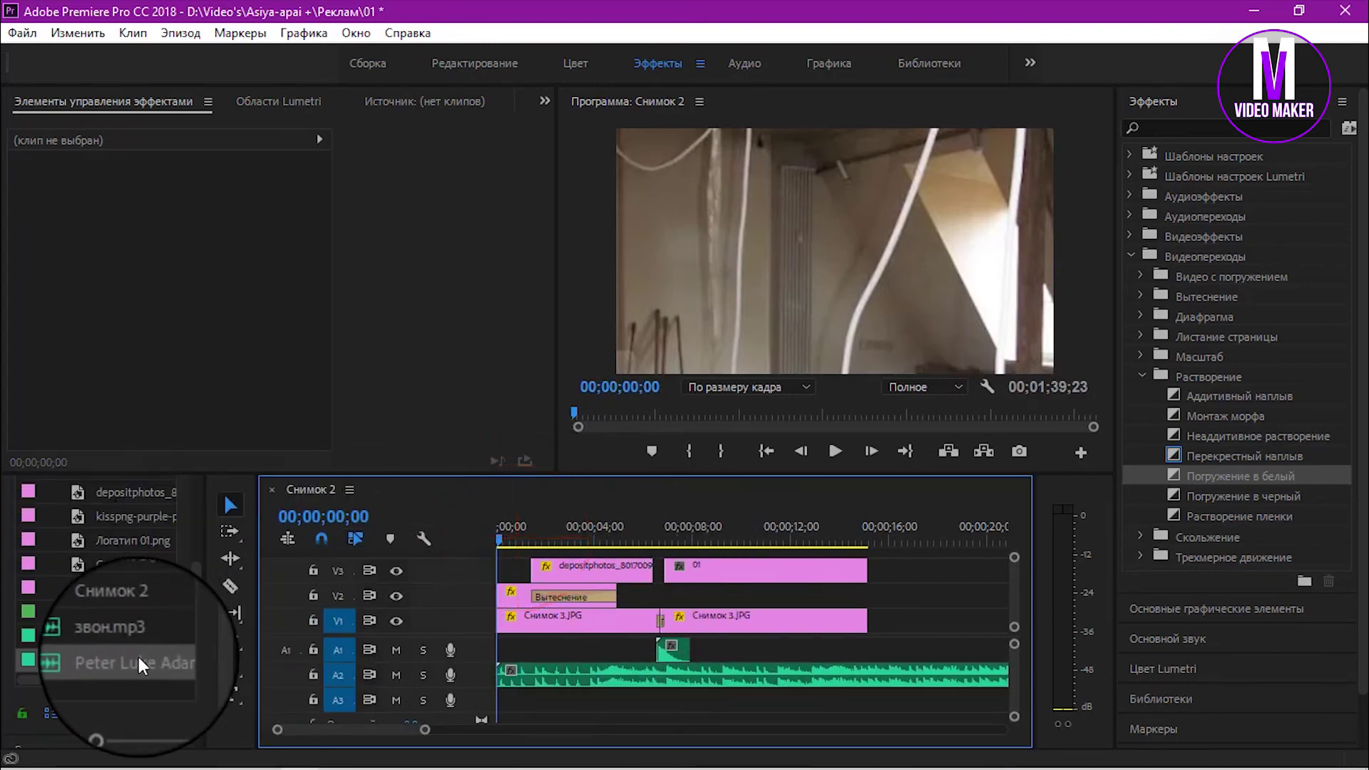
{"action": "key", "text": "space"}
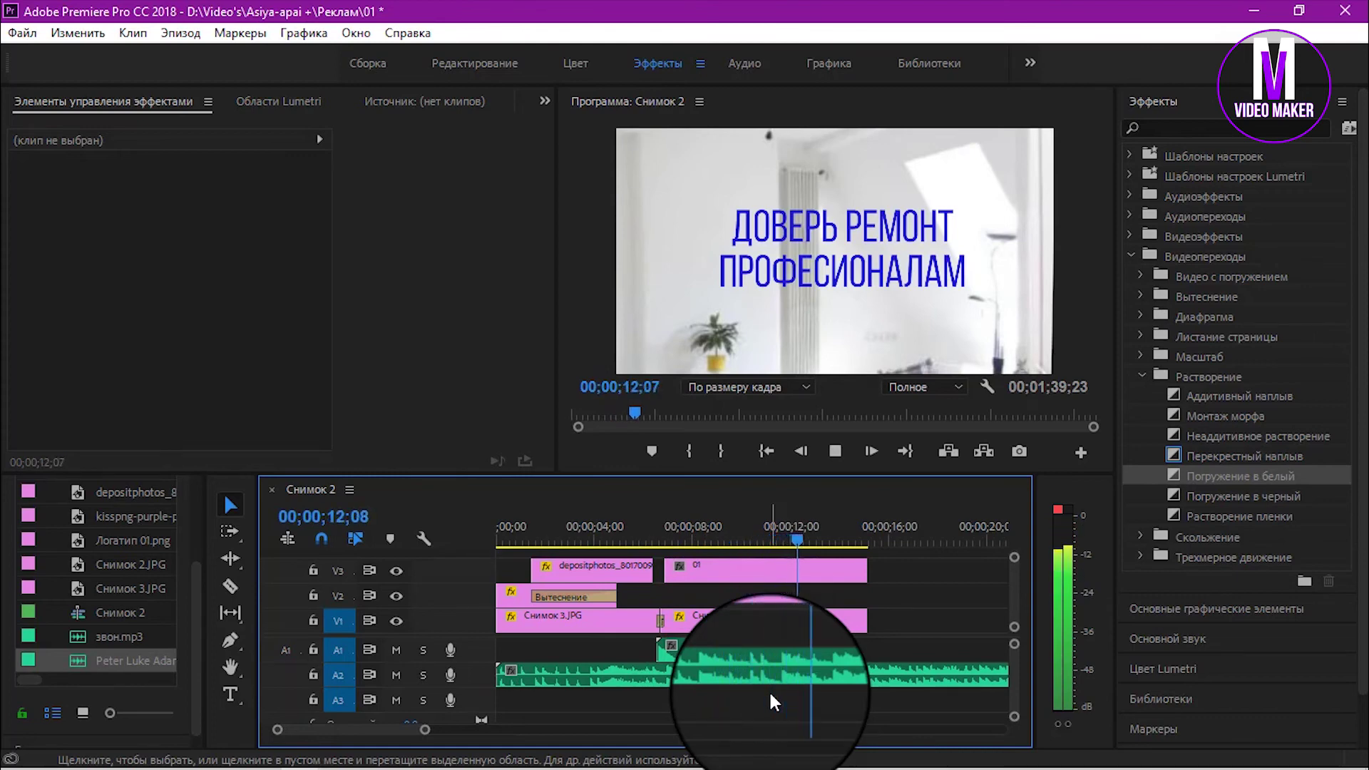
{"action": "key", "text": "space"}
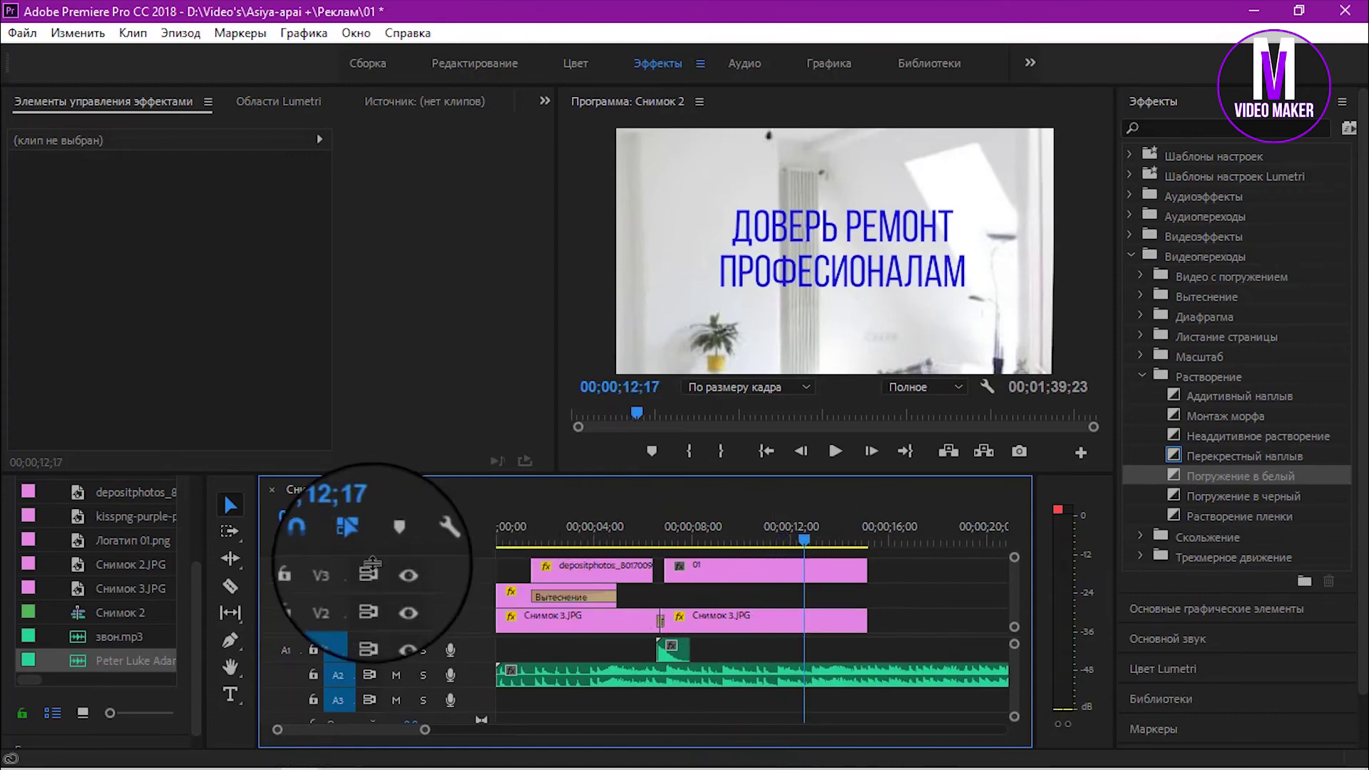
Step: Split the music clip on A2 at the end of the video clips with the Razor tool and delete the remainder
{"action": "left_click", "coordinate": [230, 586]}
{"action": "left_click", "coordinate": [870, 664]}
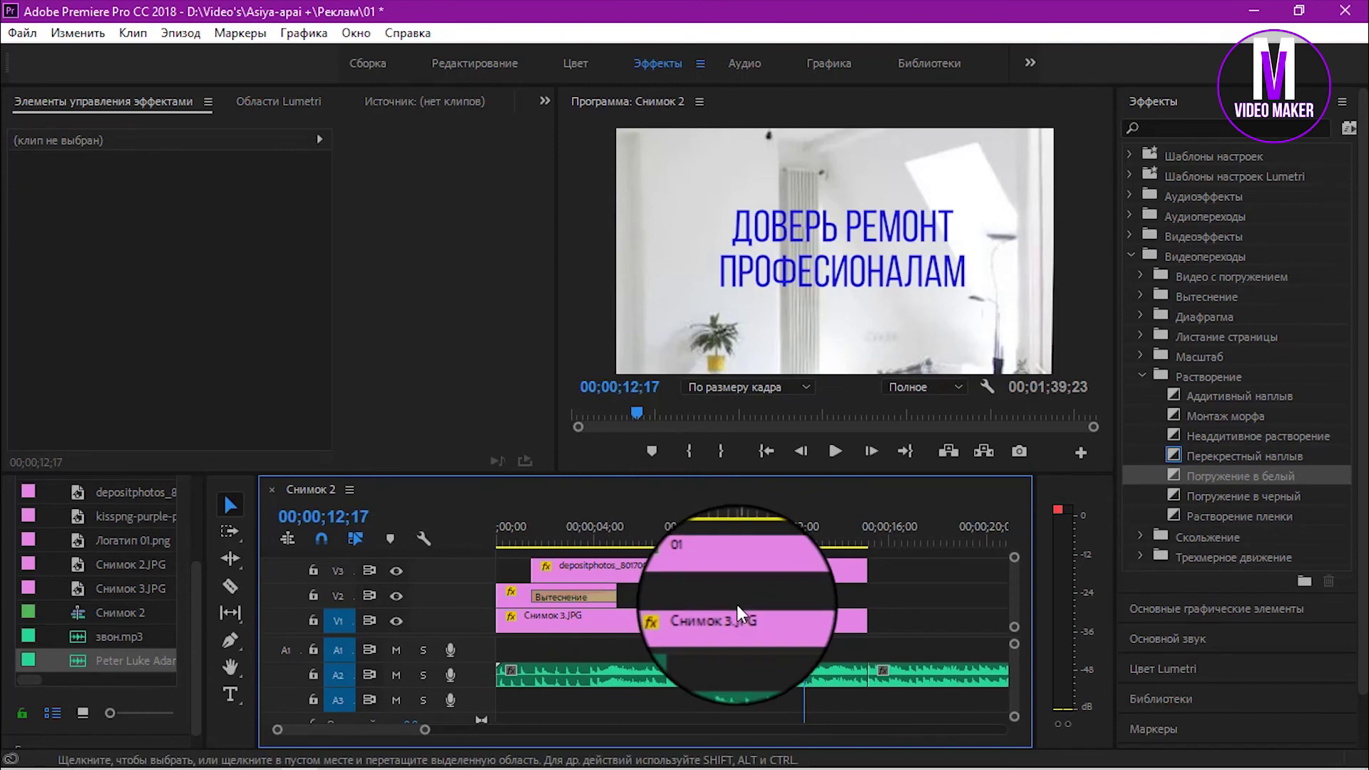
{"action": "left_click", "coordinate": [229, 585]}
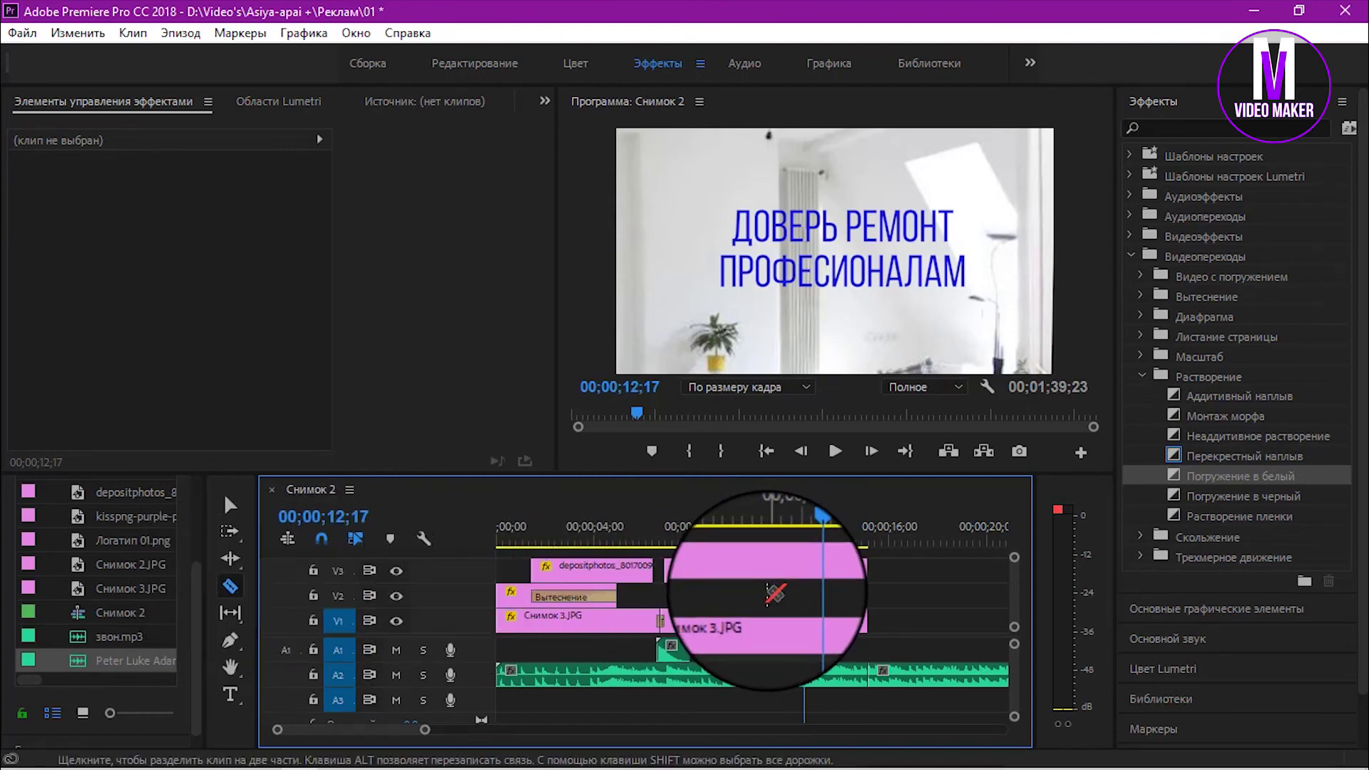
{"action": "key", "text": "v"}
{"action": "left_click", "coordinate": [926, 683]}
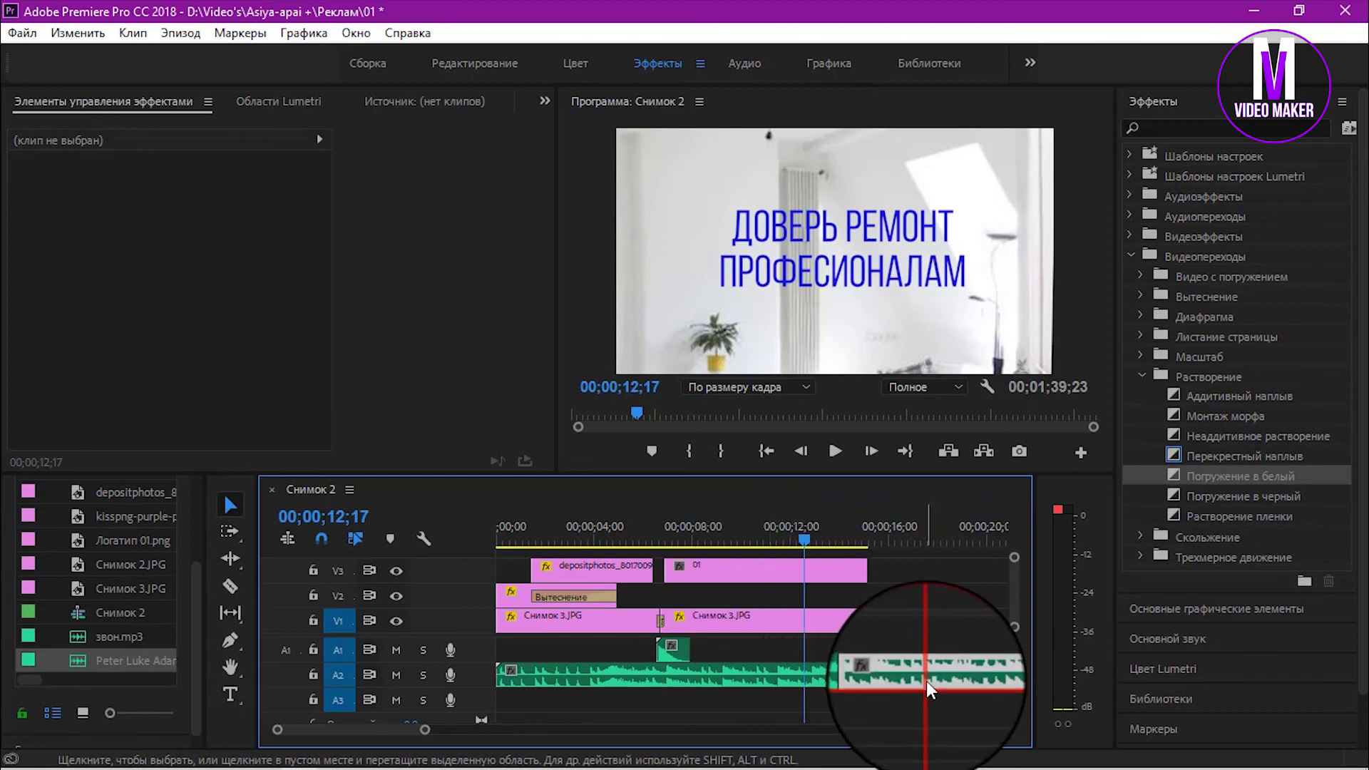
{"action": "key", "text": "Delete"}
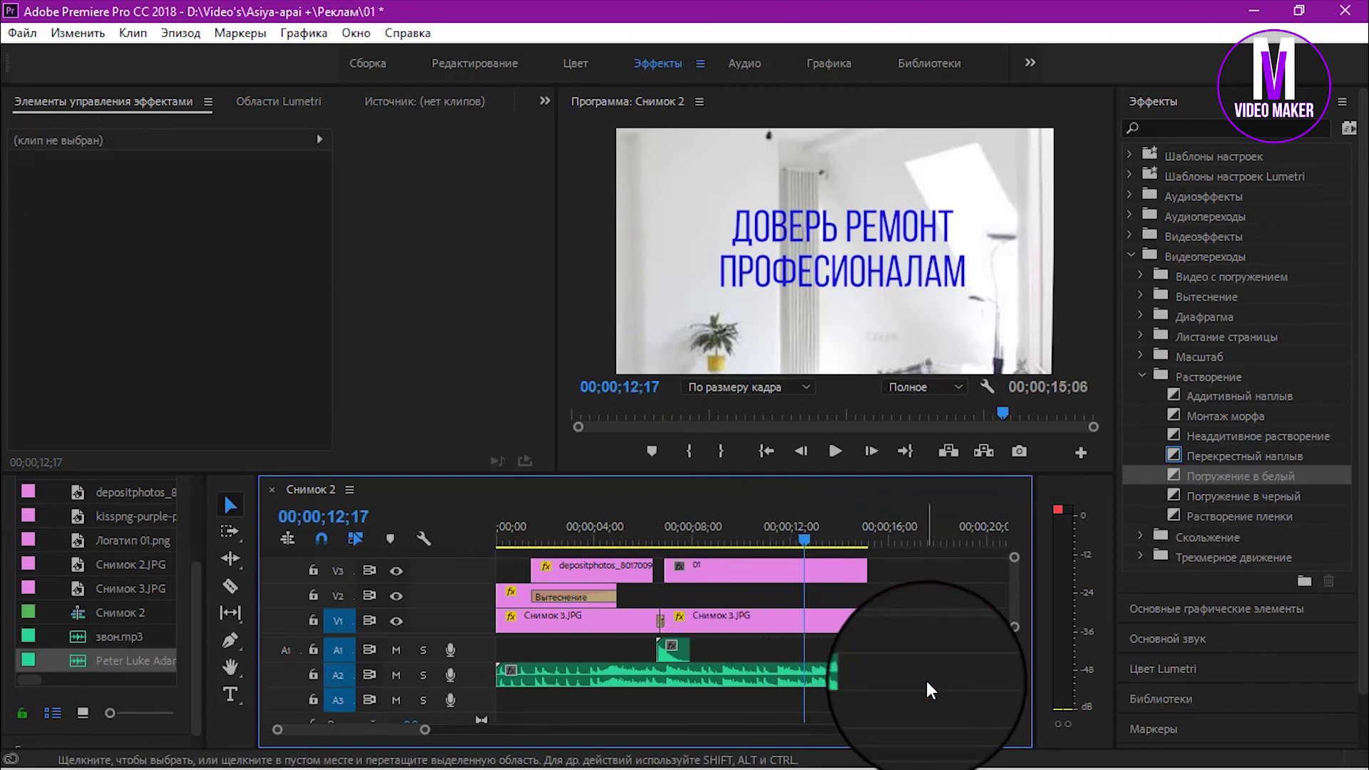
Step: Try shortening title 01 on track V3 from its end and extend it back to the end of the last photo clip
{"action": "left_click_drag", "start_coordinate": [804, 545], "coordinate": [682, 536]}
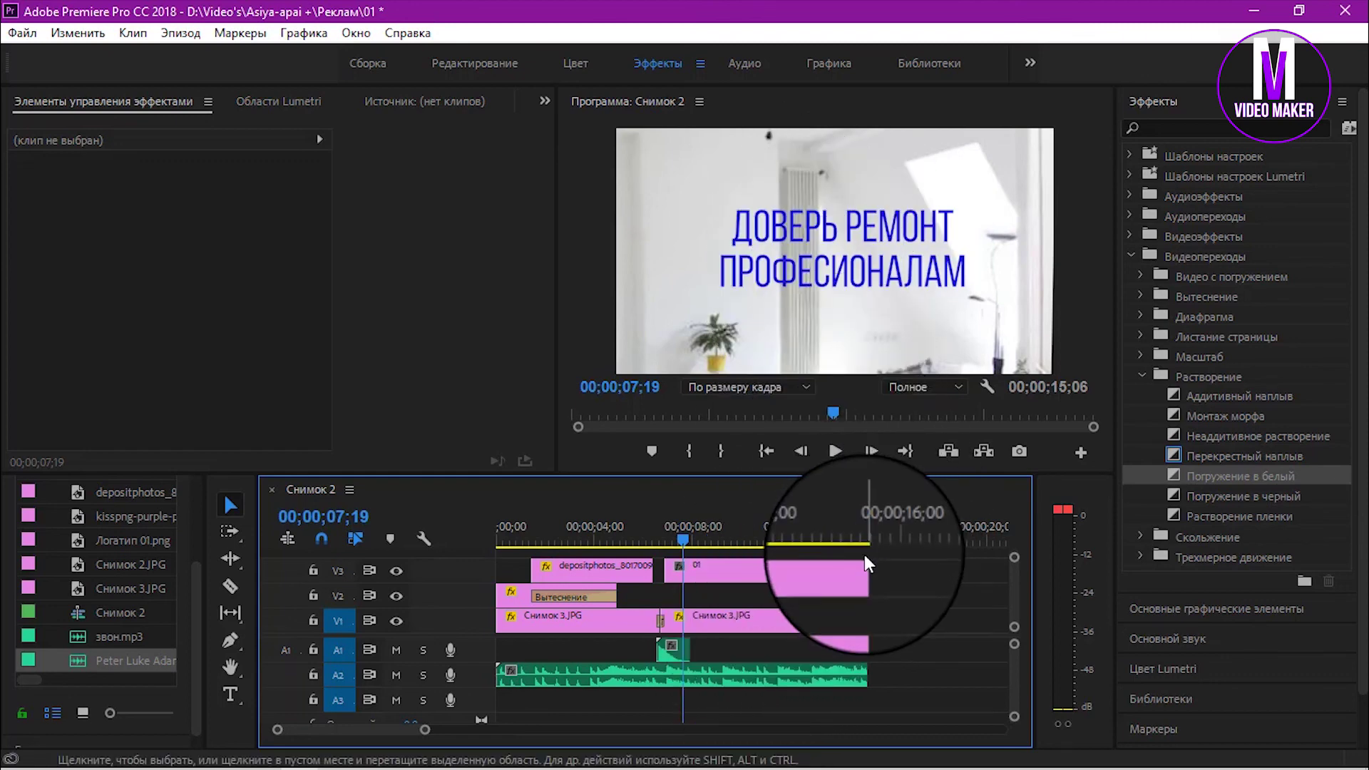
{"action": "left_click_drag", "start_coordinate": [871, 567], "coordinate": [754, 567]}
{"action": "left_click_drag", "start_coordinate": [823, 524], "coordinate": [749, 540]}
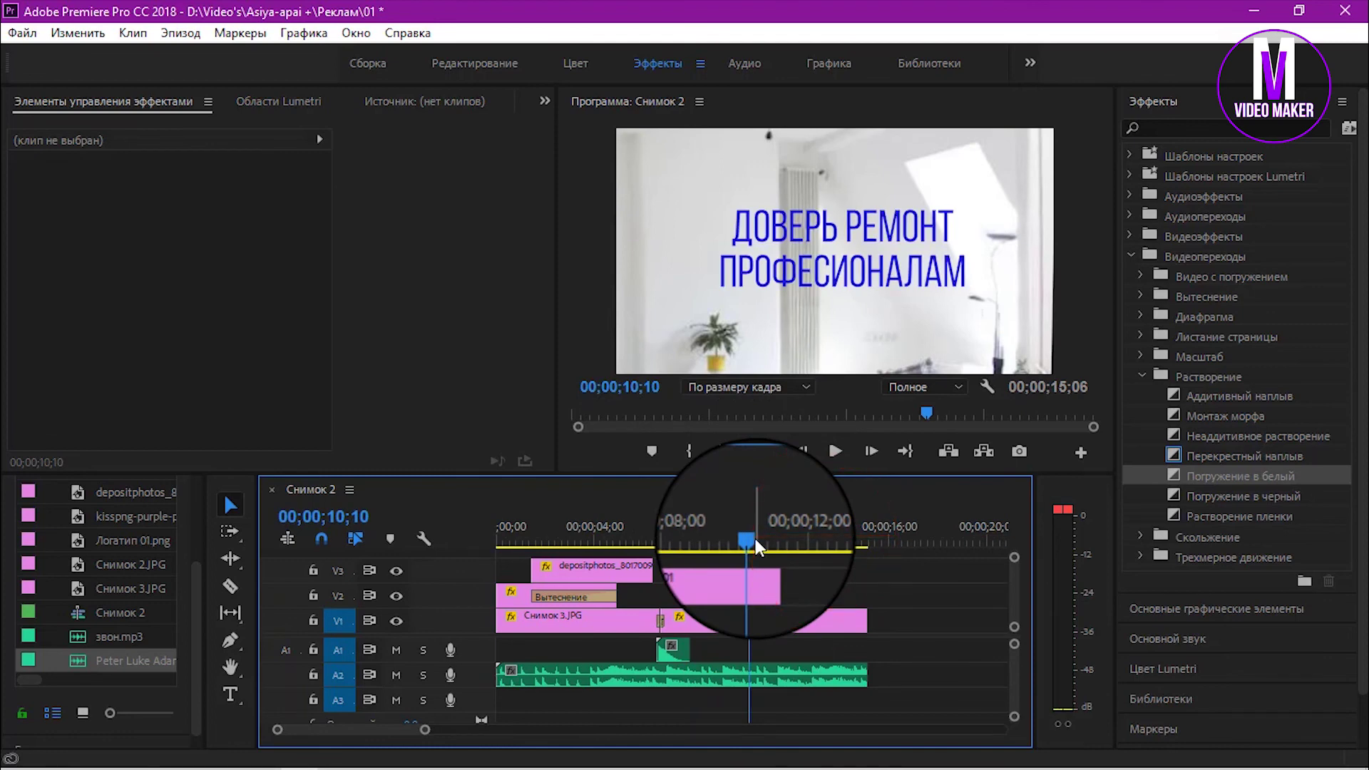
{"action": "left_click", "coordinate": [784, 568]}
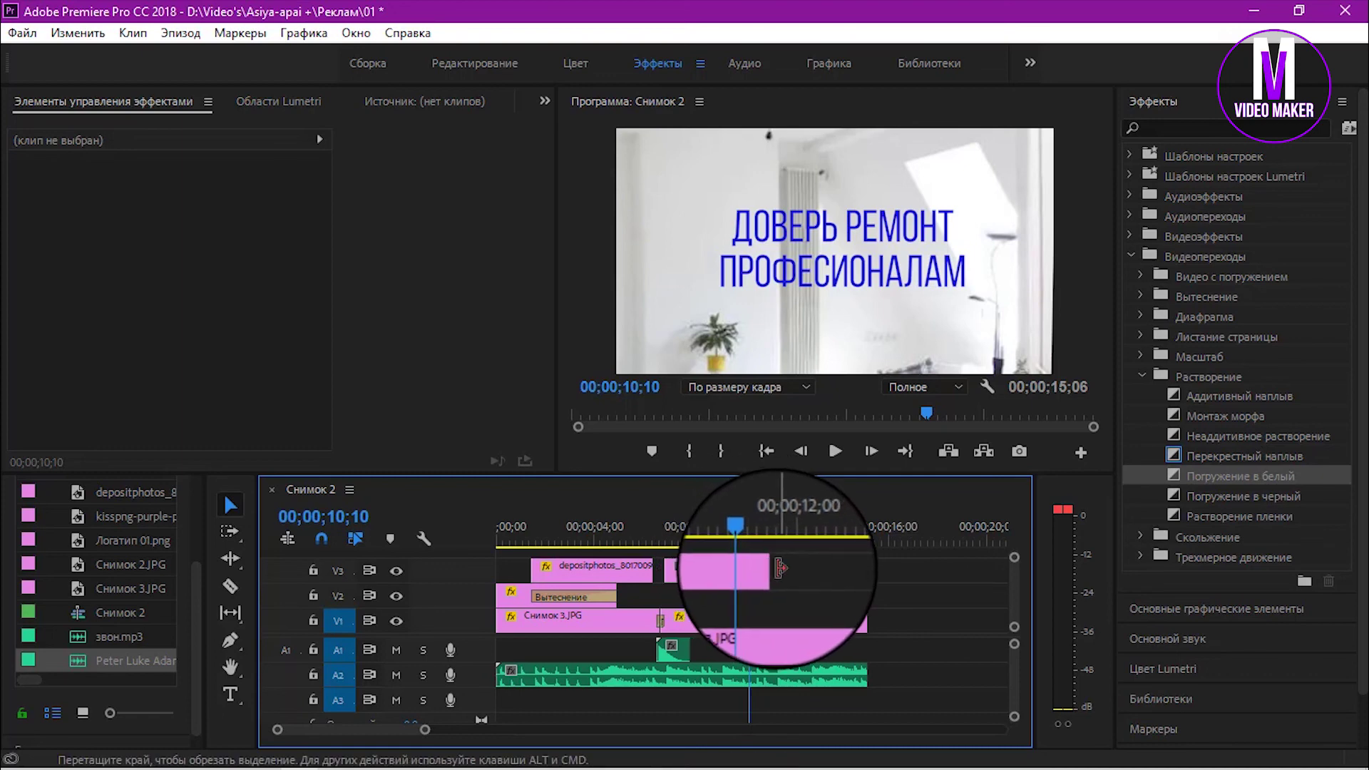
{"action": "left_click_drag", "start_coordinate": [786, 568], "coordinate": [874, 570]}
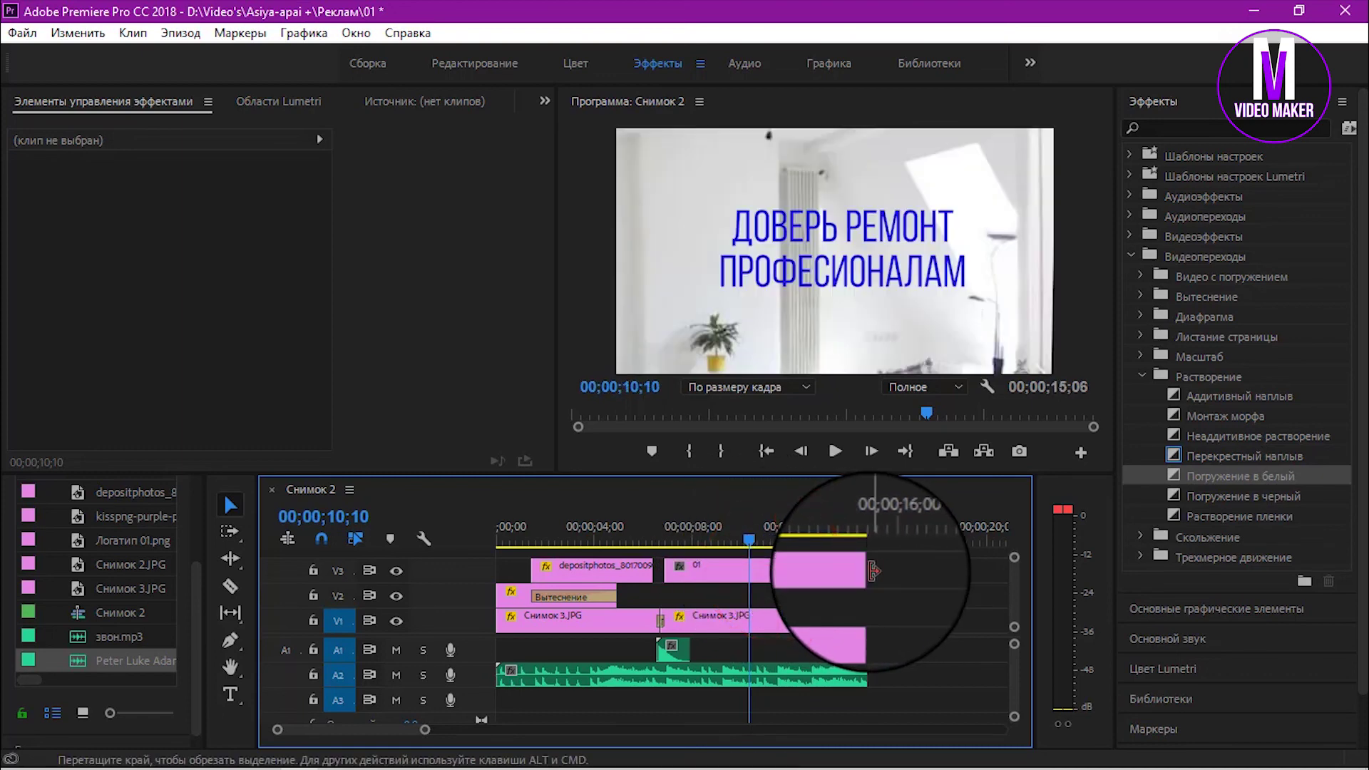